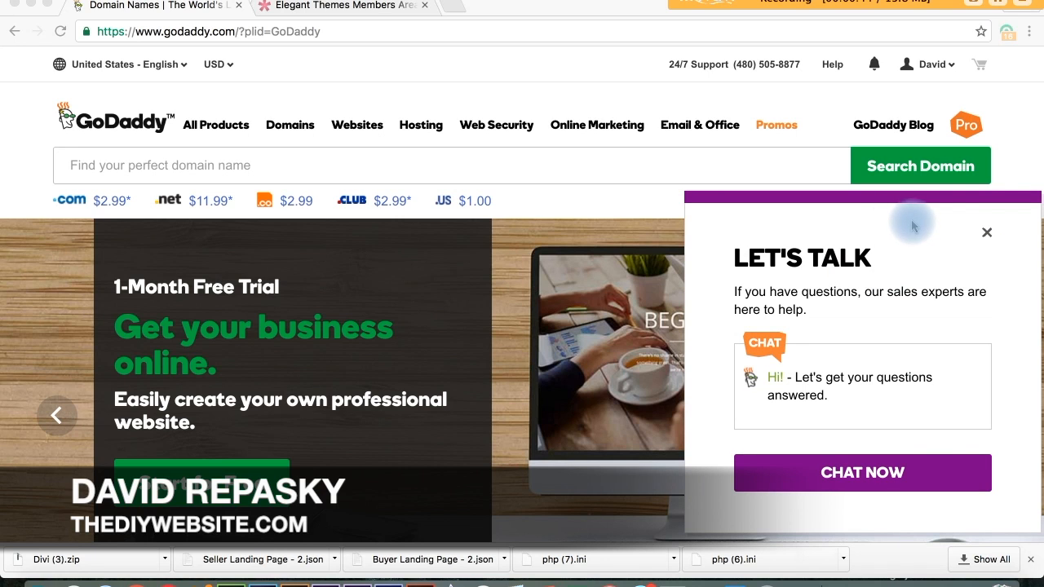
Dismiss the sales chat offer and open the signed-in customer's account page with the product list.
click(986, 234)
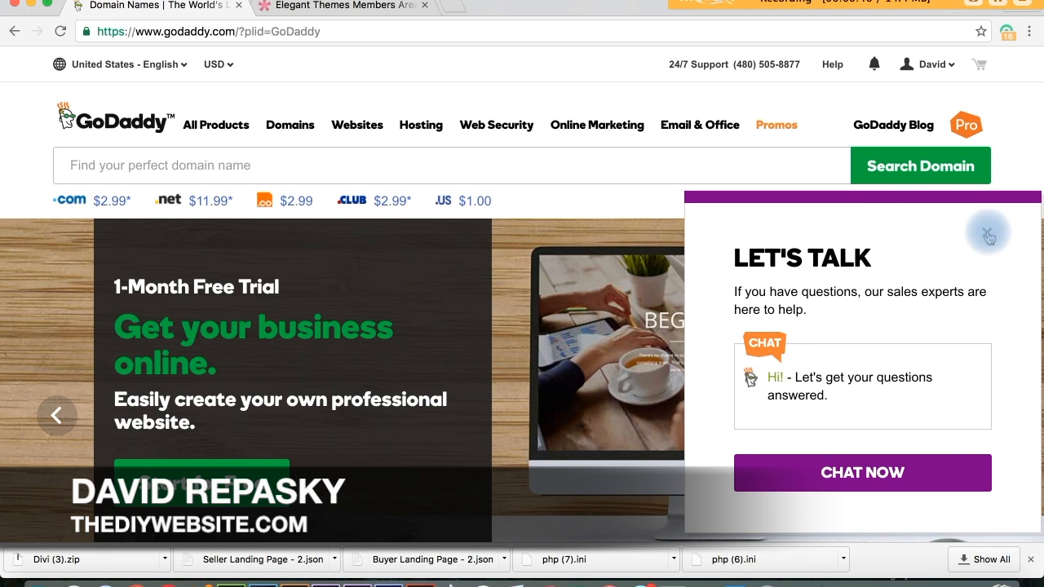
click(987, 236)
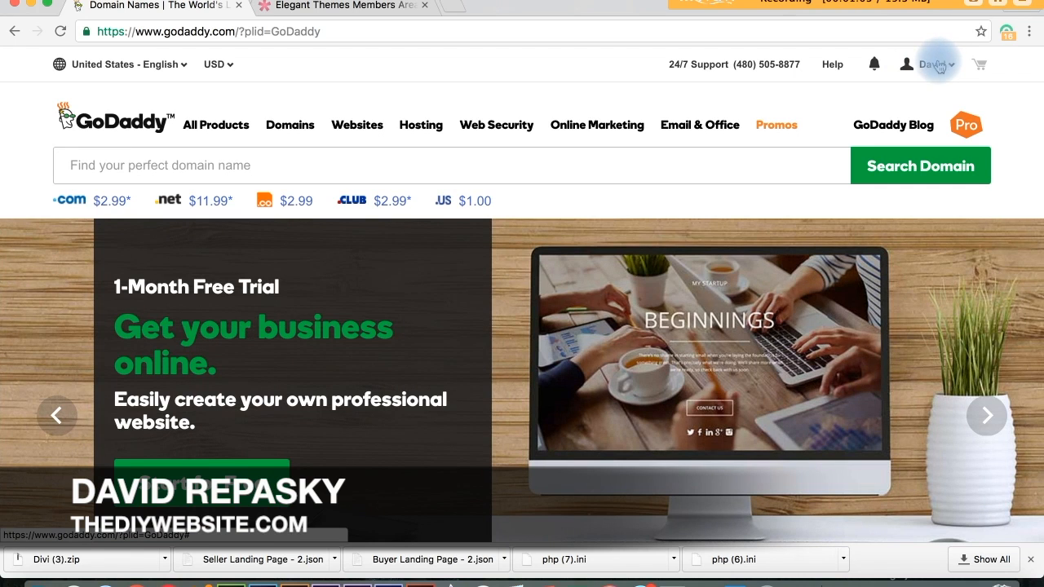
click(934, 64)
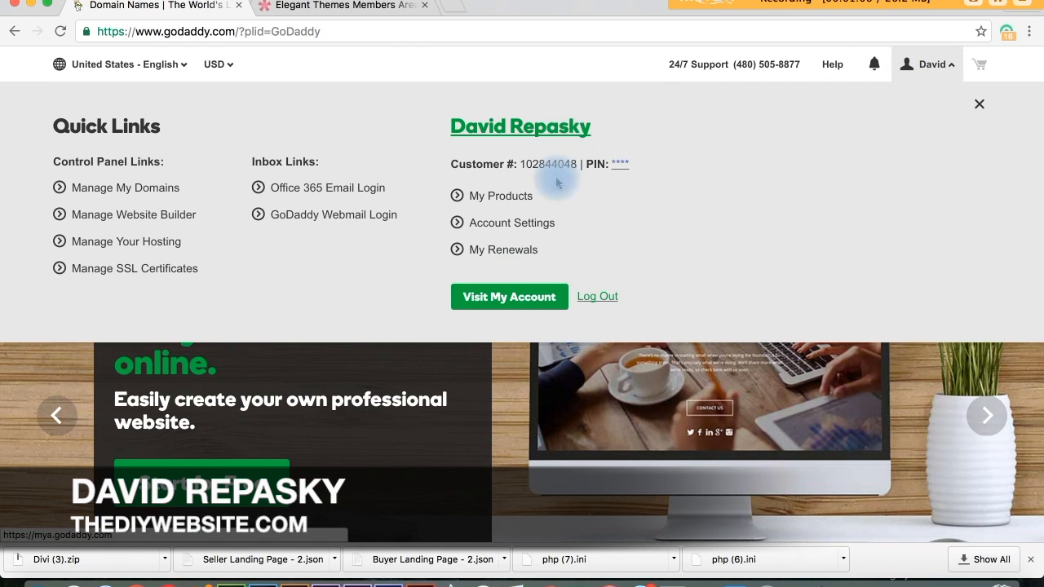
click(534, 303)
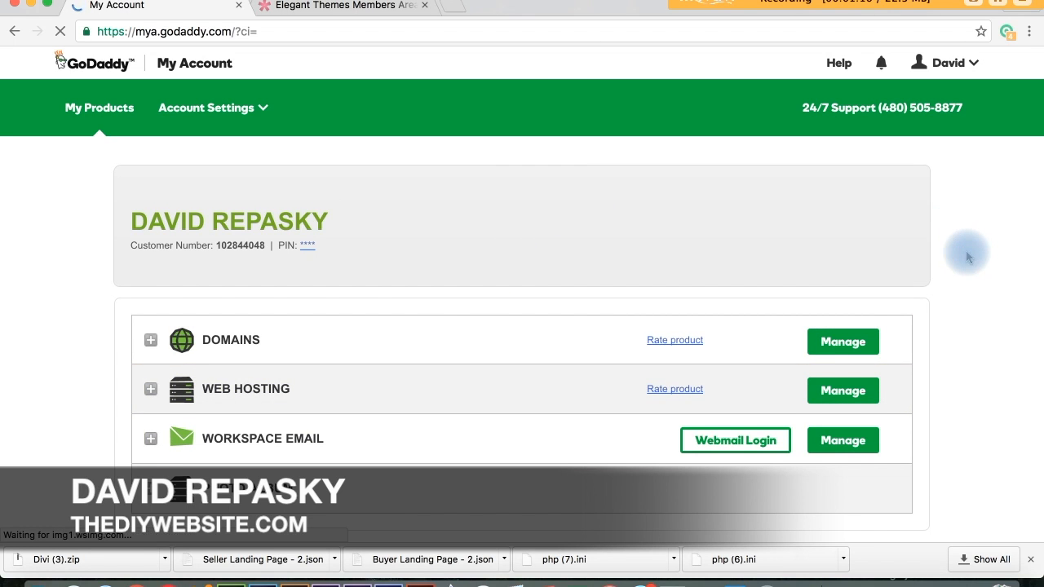
Open the web hosting product and manage the letscallthetech.com hosting account in cPanel.
scroll(966, 253, down, 1)
scroll(966, 253, down, 2)
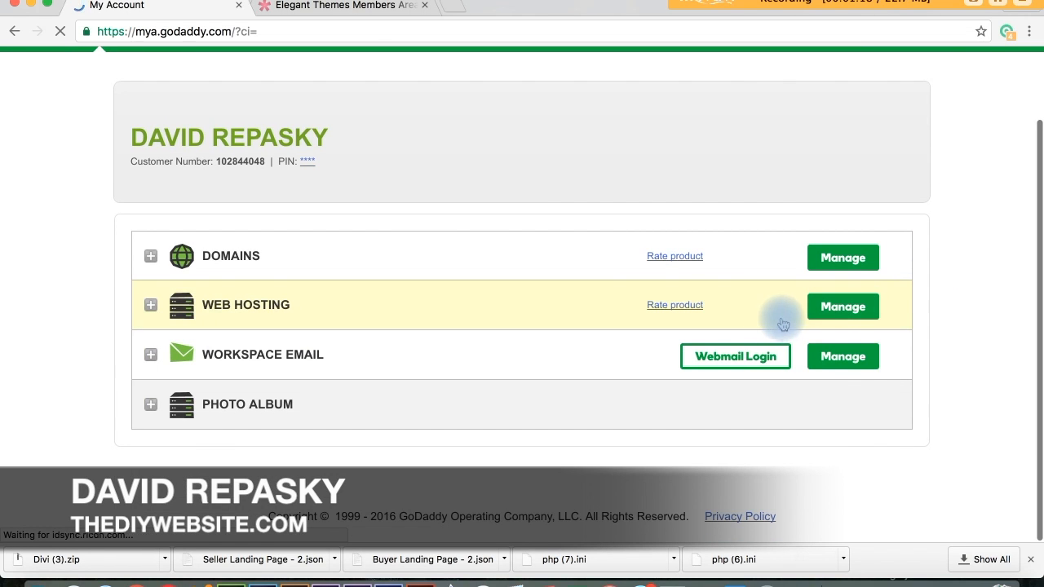
click(835, 309)
click(842, 310)
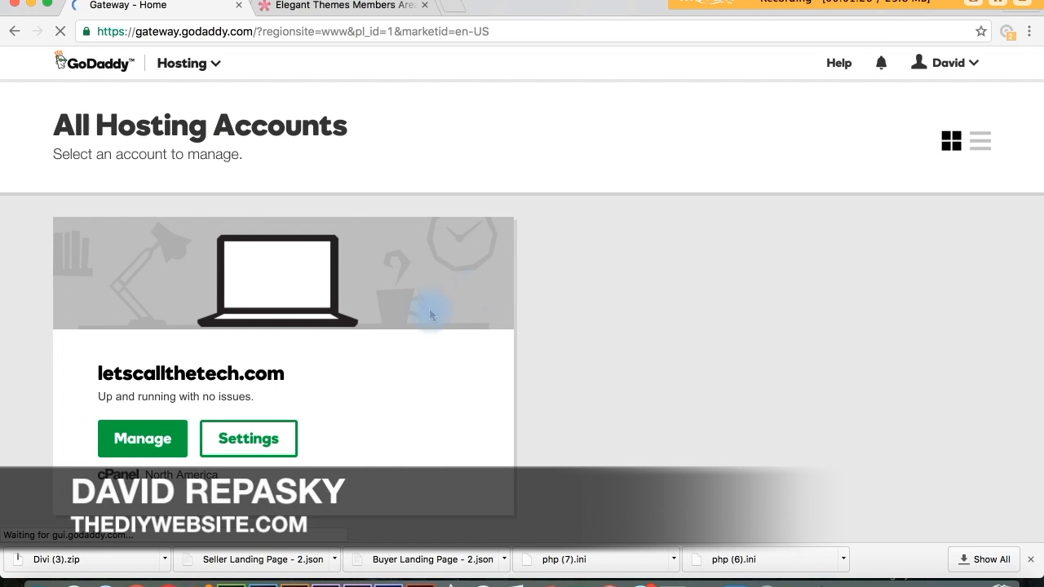
click(155, 446)
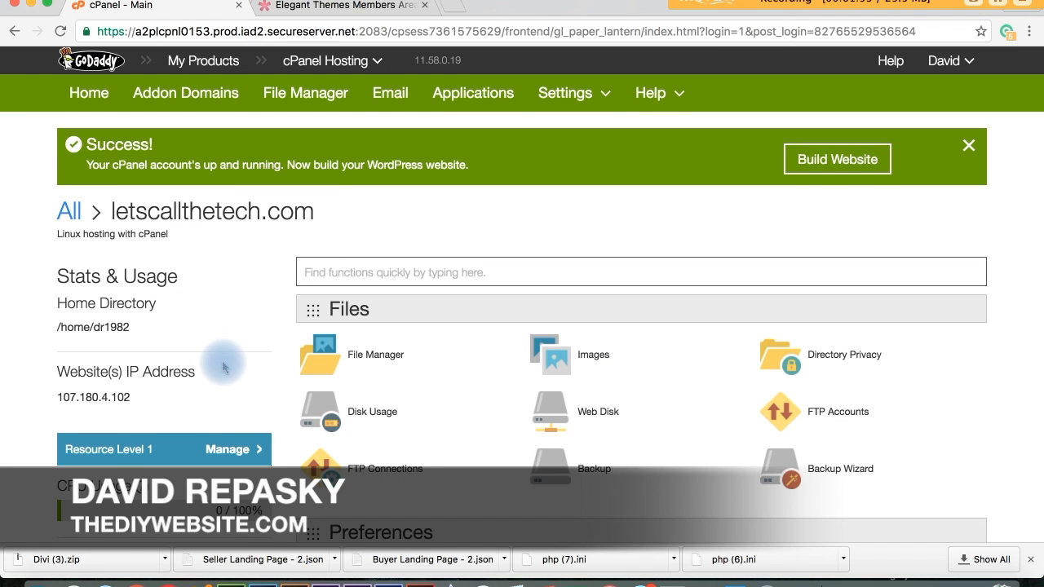
Open WordPress from the cPanel web applications and start installing it with Installatron.
scroll(227, 368, down, 8)
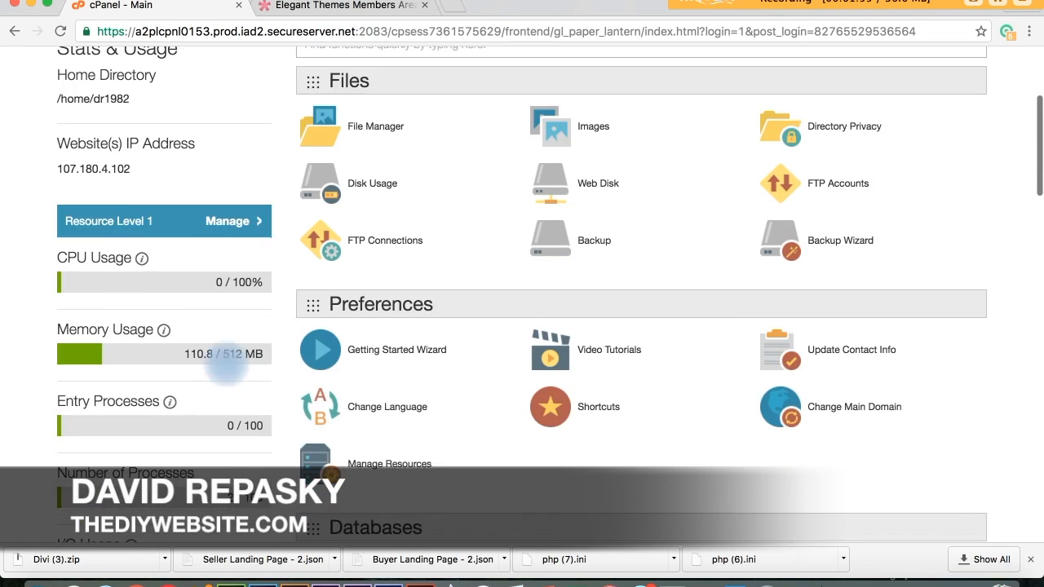
scroll(227, 365, up, 2)
scroll(227, 364, down, 3)
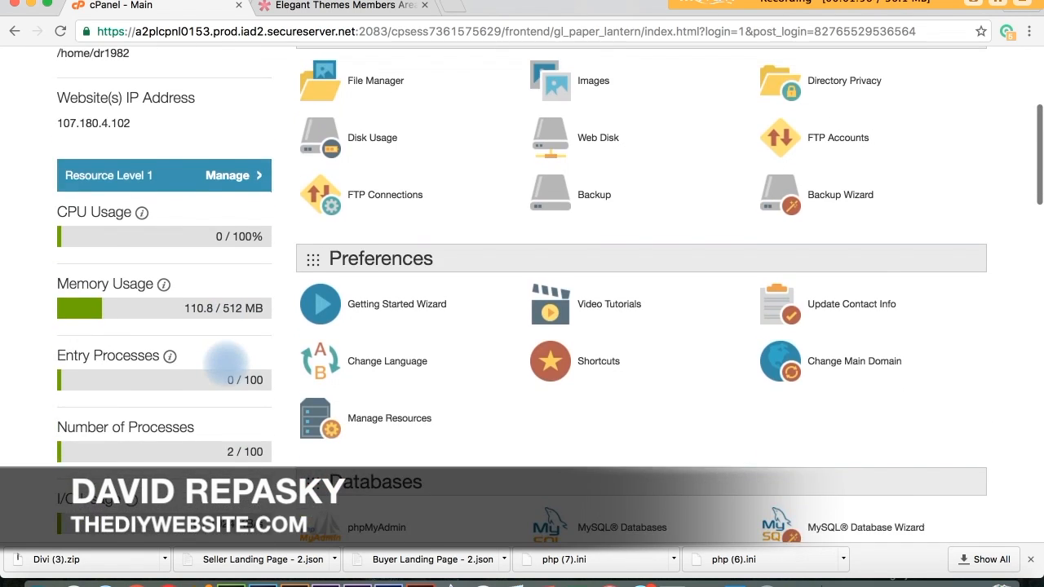
scroll(227, 365, down, 5)
scroll(227, 367, up, 4)
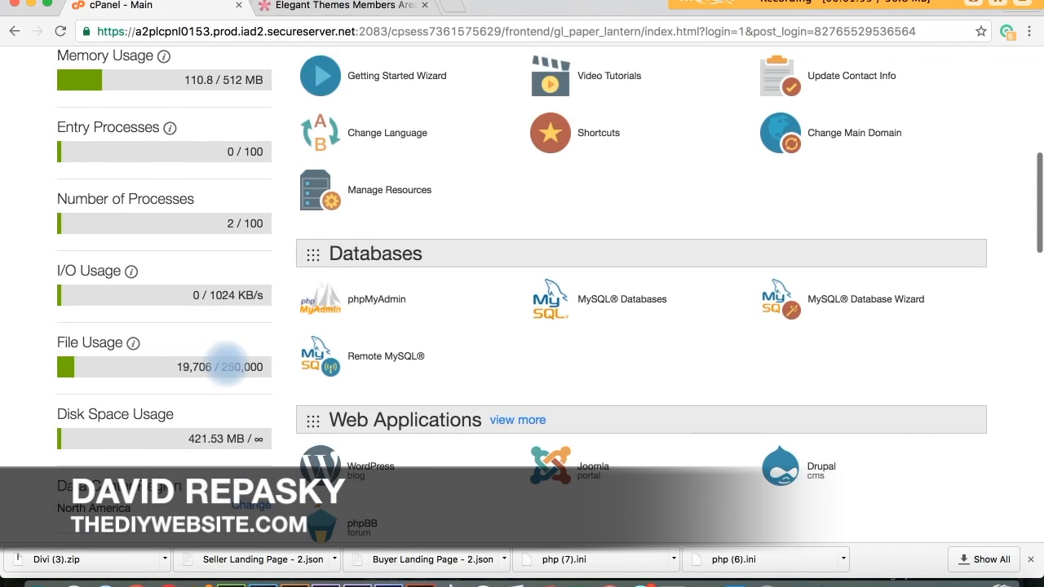
scroll(226, 367, up, 4)
scroll(226, 363, down, 3)
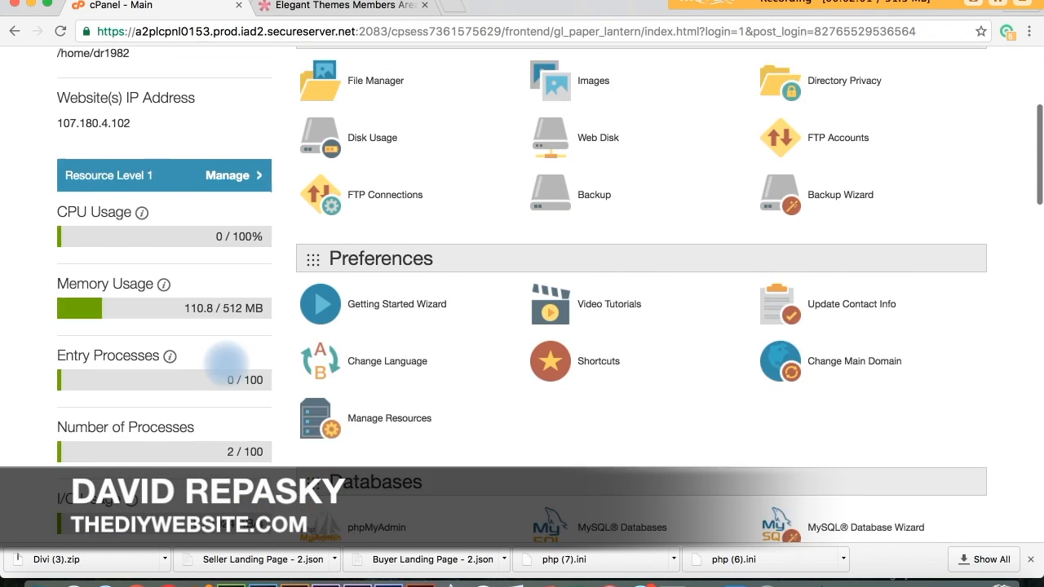
scroll(226, 364, down, 10)
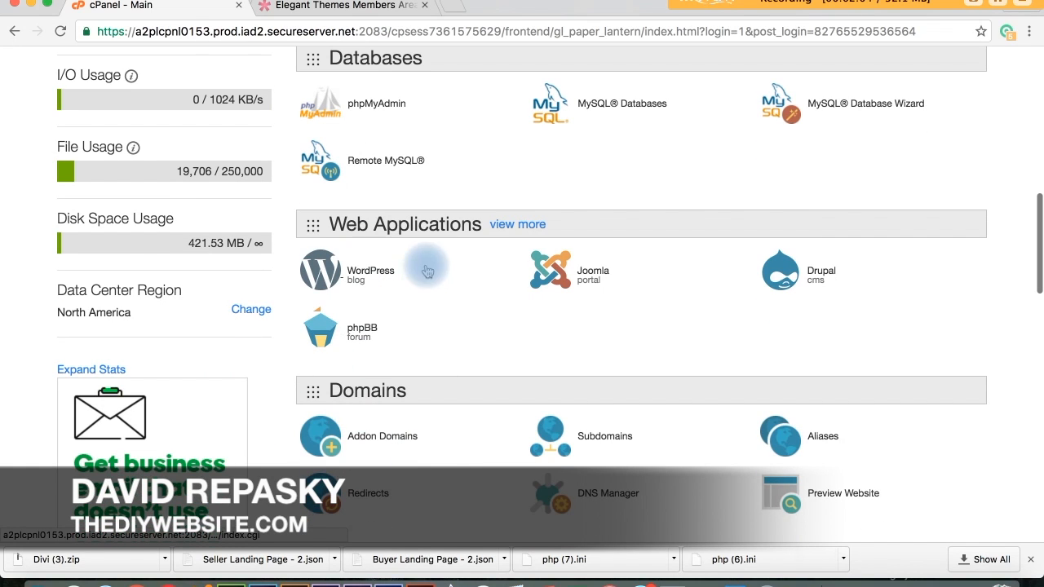
click(334, 277)
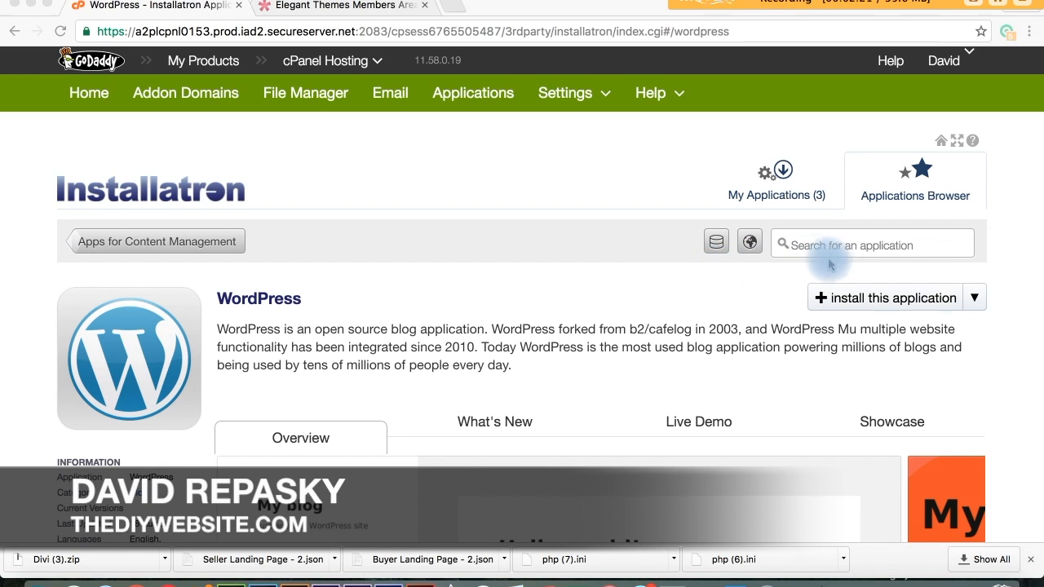
click(856, 300)
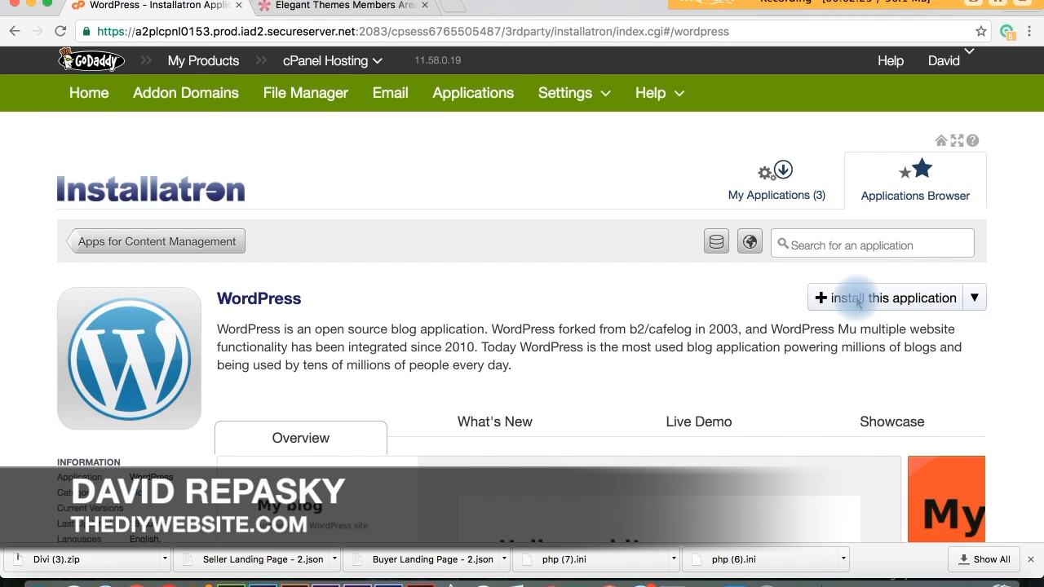
click(840, 295)
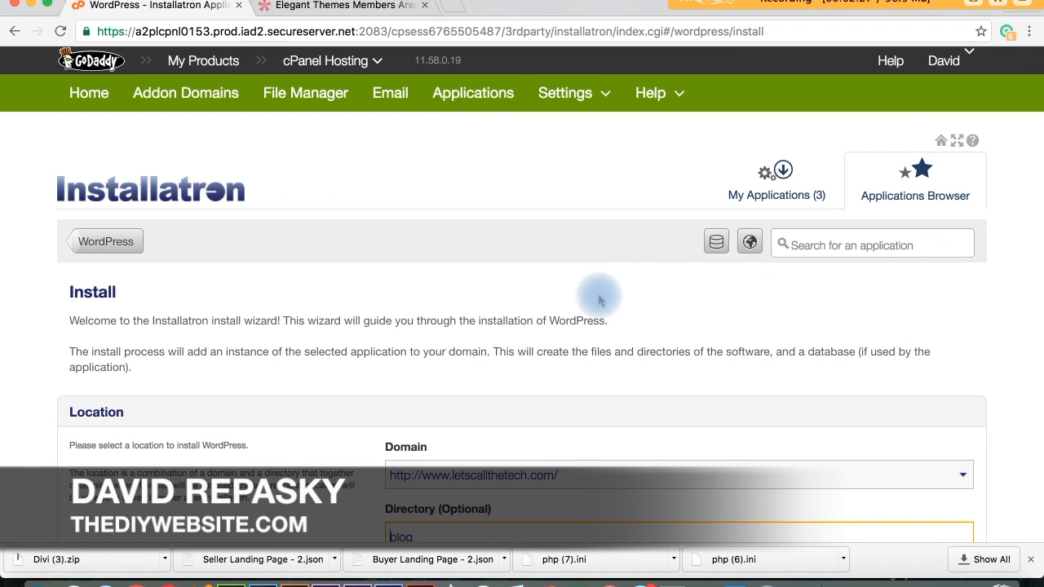
scroll(598, 302, down, 4)
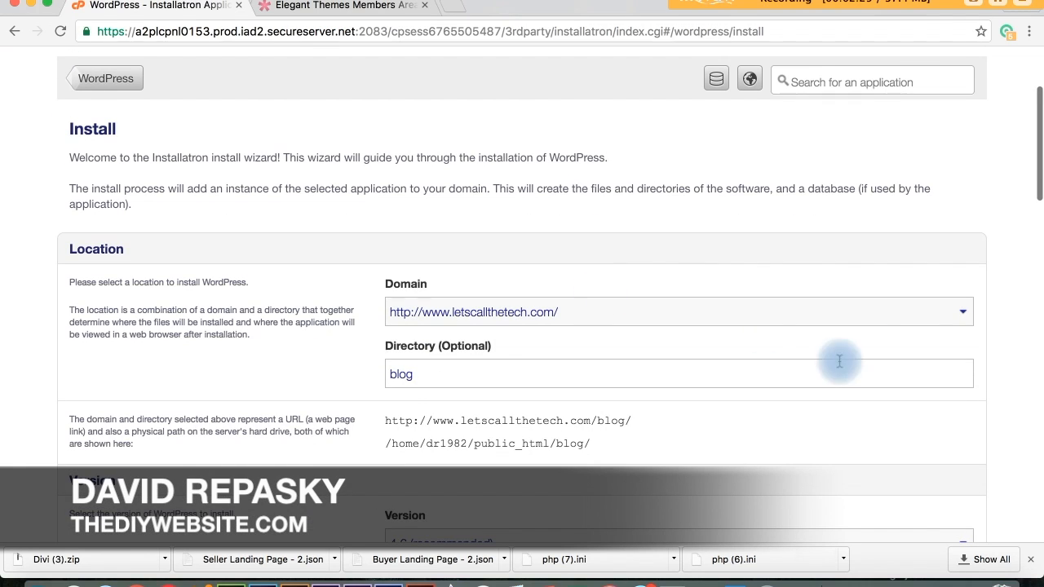
click(958, 308)
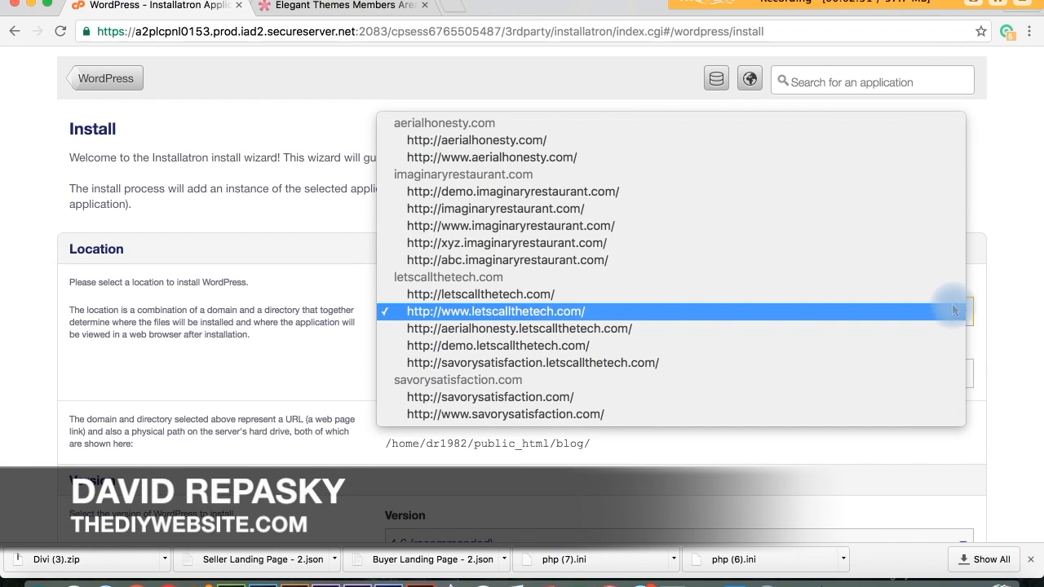
click(915, 243)
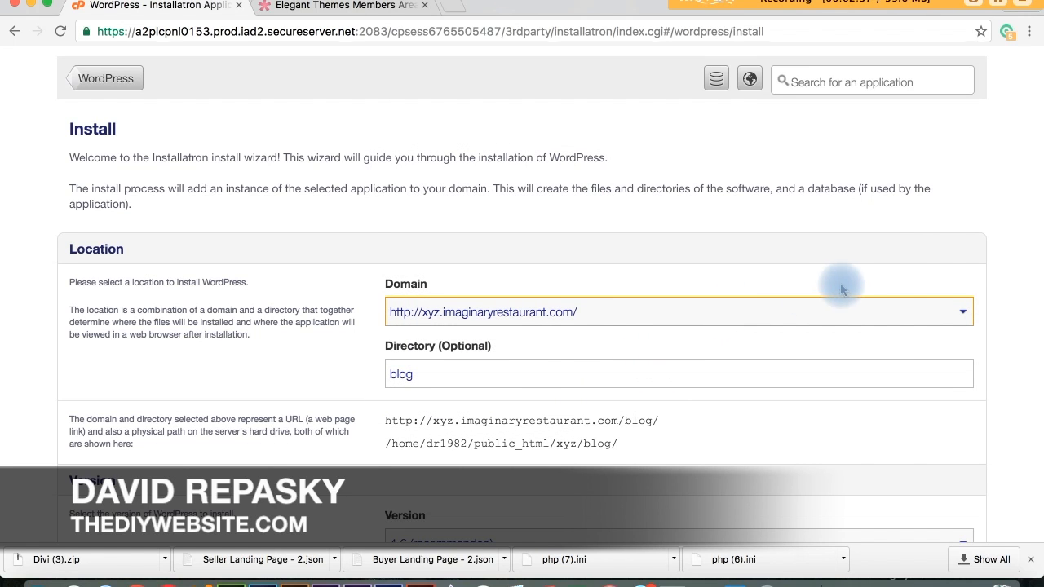
click(946, 316)
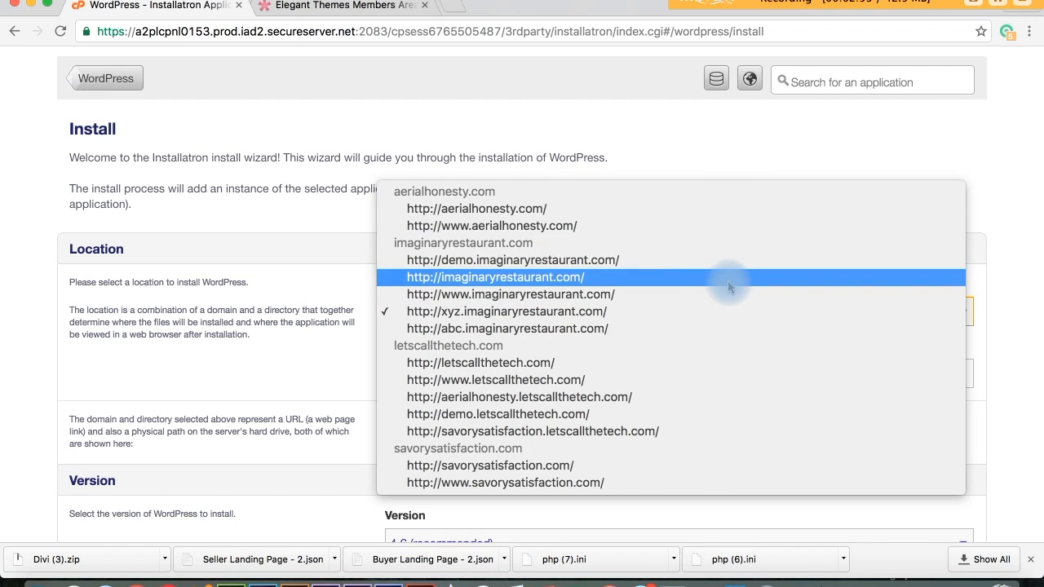
click(722, 315)
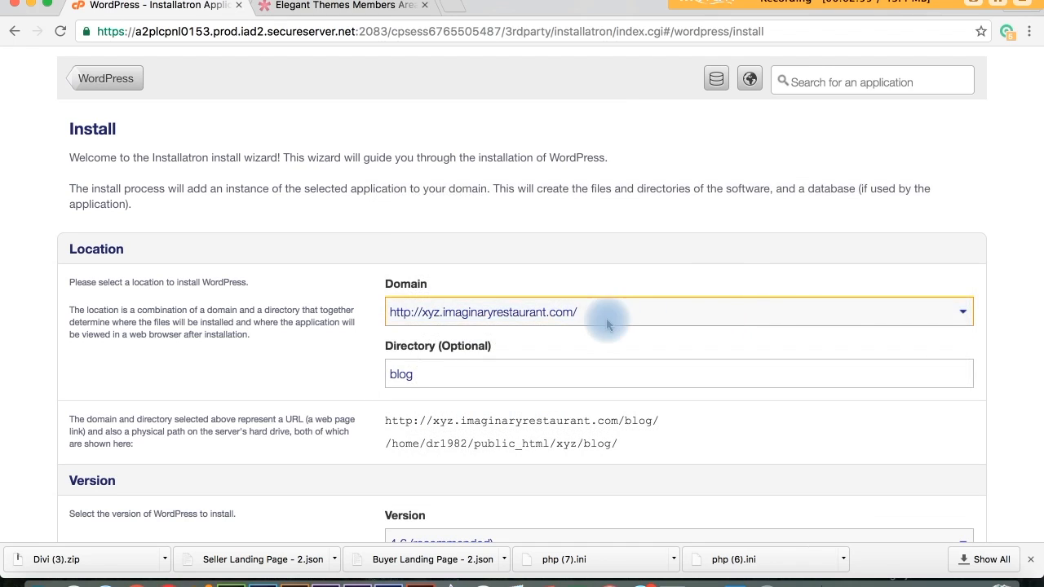
Clear the optional install directory so WordPress installs at the root of the chosen domain.
click(447, 375)
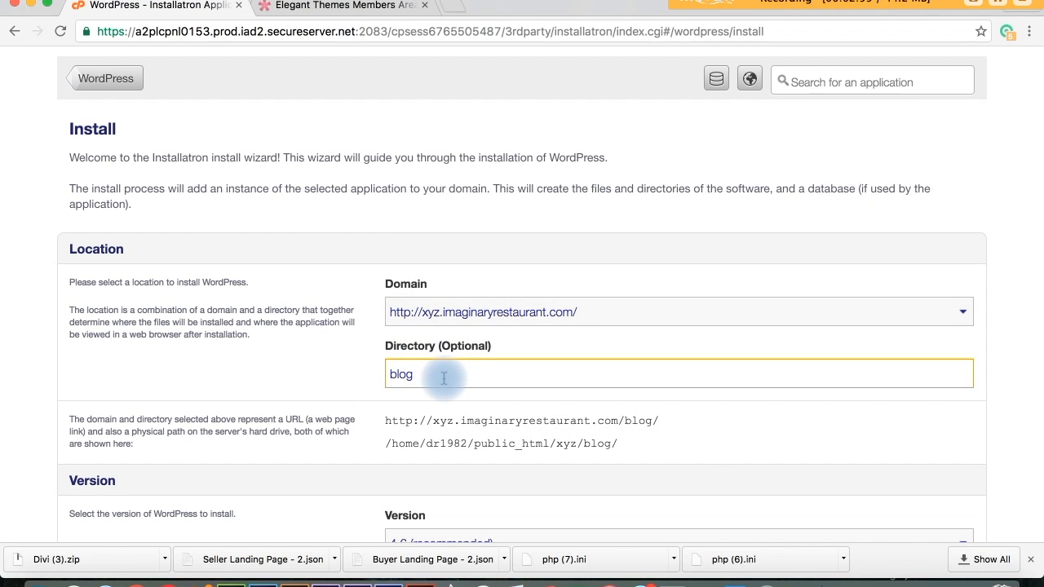
key(BackSpace)
key(BackSpace)
key(BackSpace)
key(BackSpace)
click(738, 274)
Keep the default version and update options, and replace the administrator username with UserAdmin in the install settings.
scroll(738, 277, down, 8)
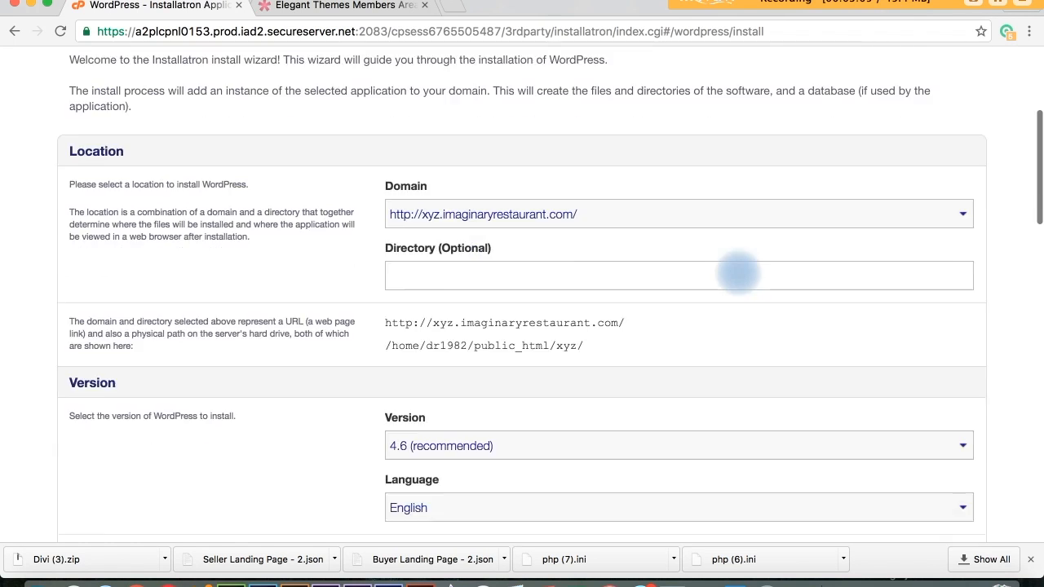
scroll(737, 274, down, 5)
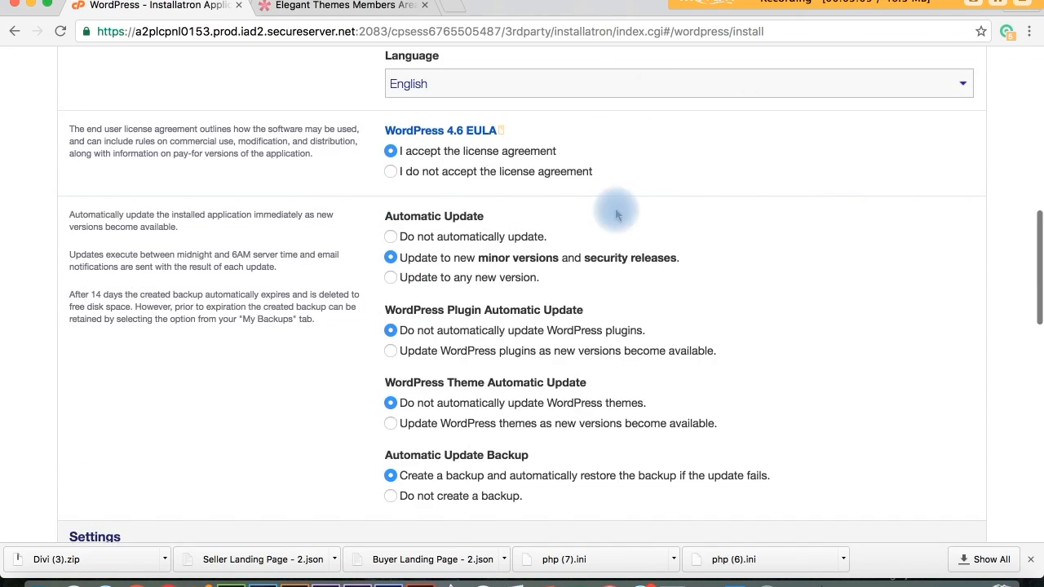
scroll(620, 208, down, 4)
scroll(615, 211, down, 2)
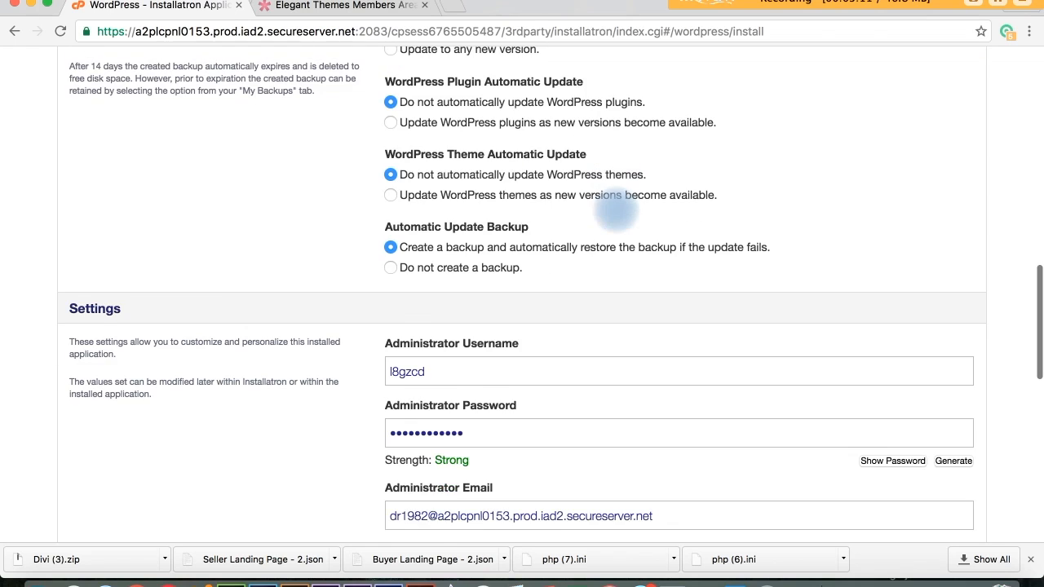
scroll(616, 210, down, 4)
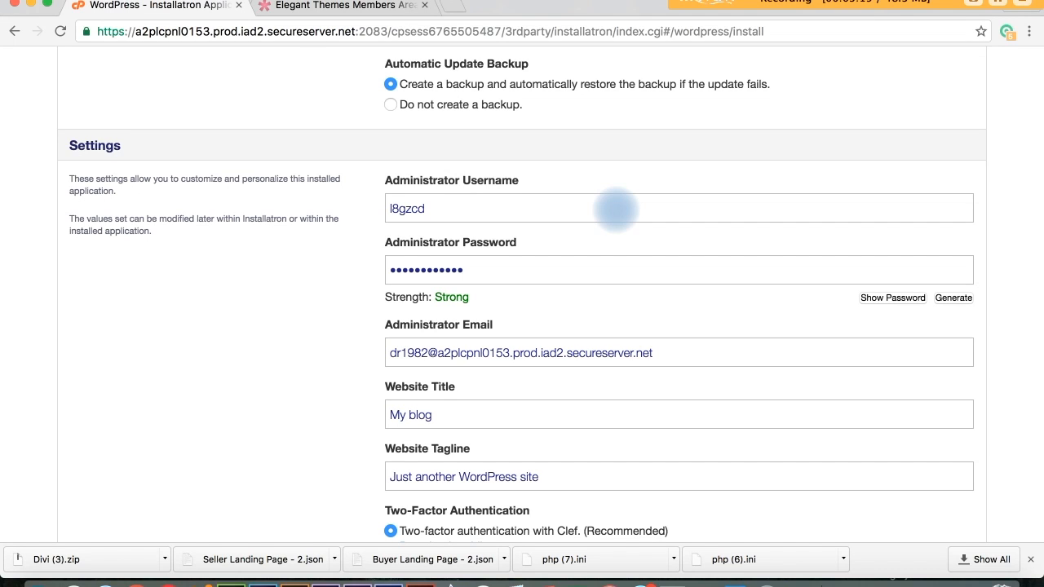
click(456, 209)
key(BackSpace)
key(BackSpace)
key(BackSpace)
key(BackSpace)
key(BackSpace)
key(BackSpace)
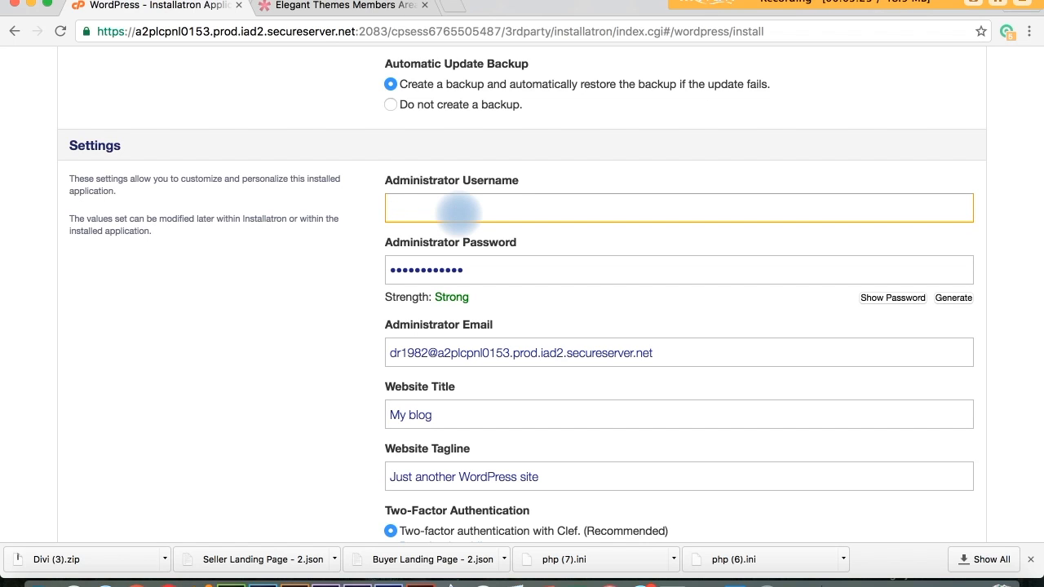
text(UserAdmin)
Replace the generated administrator password with a custom password in the WordPress install settings.
click(489, 269)
key(super+a)
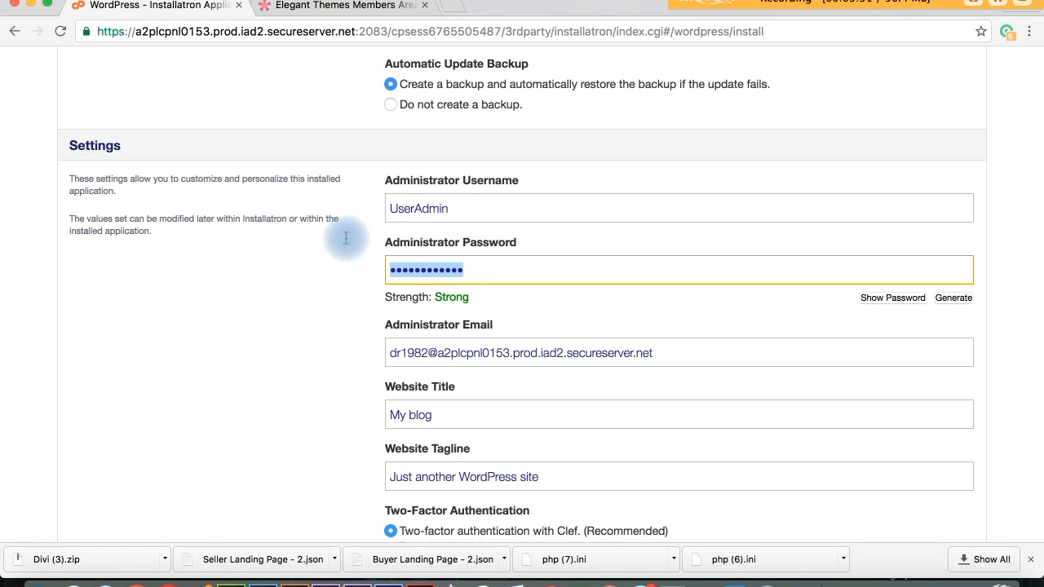
key(BackSpace)
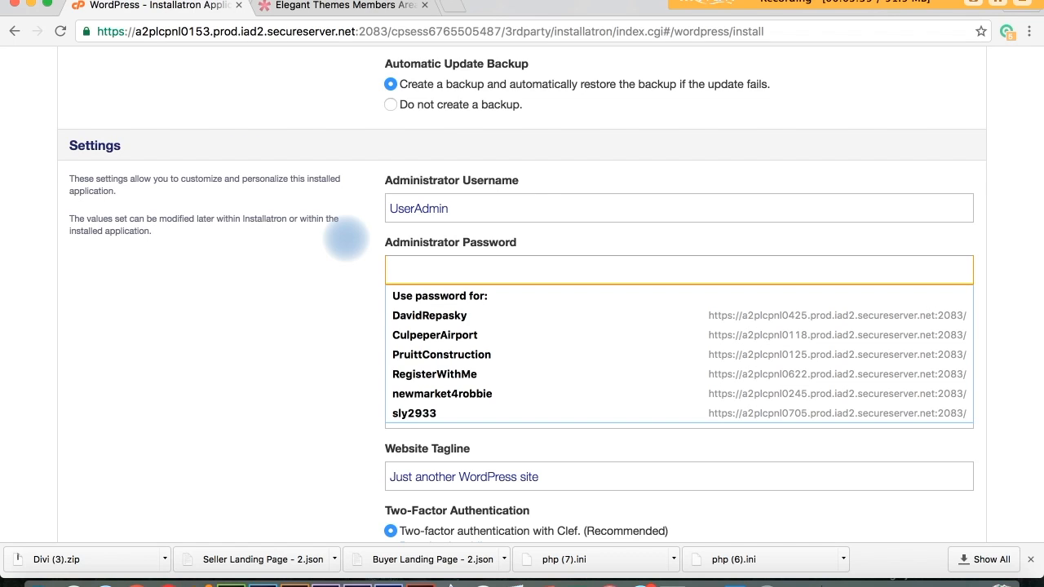
text(••)
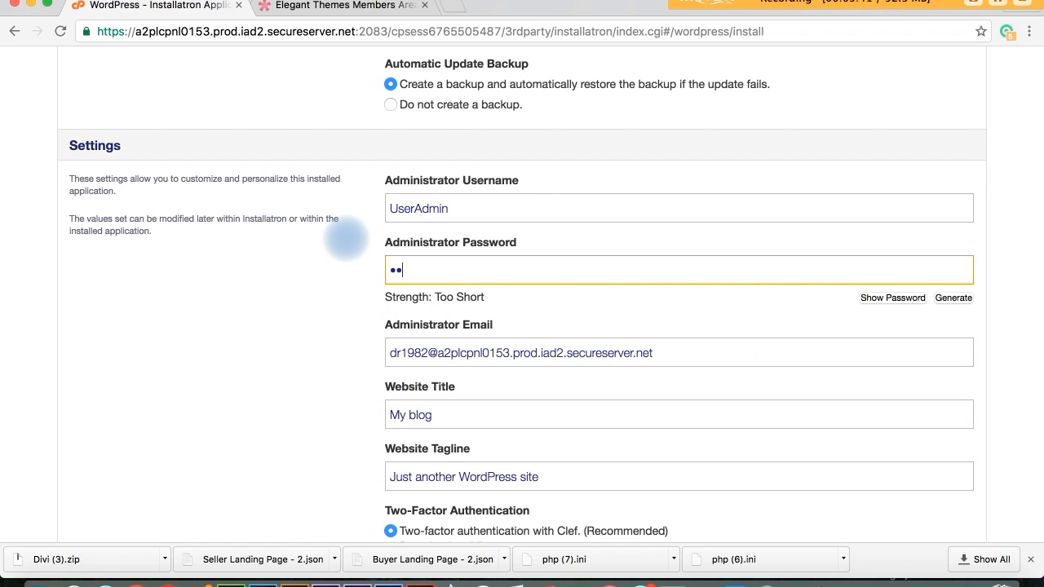
text(•)
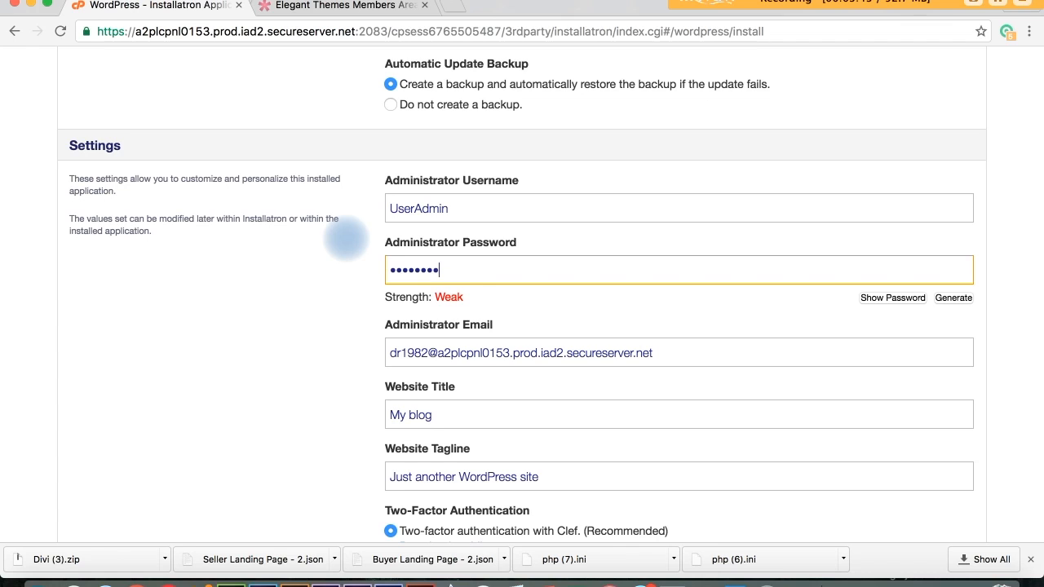
text(•••)
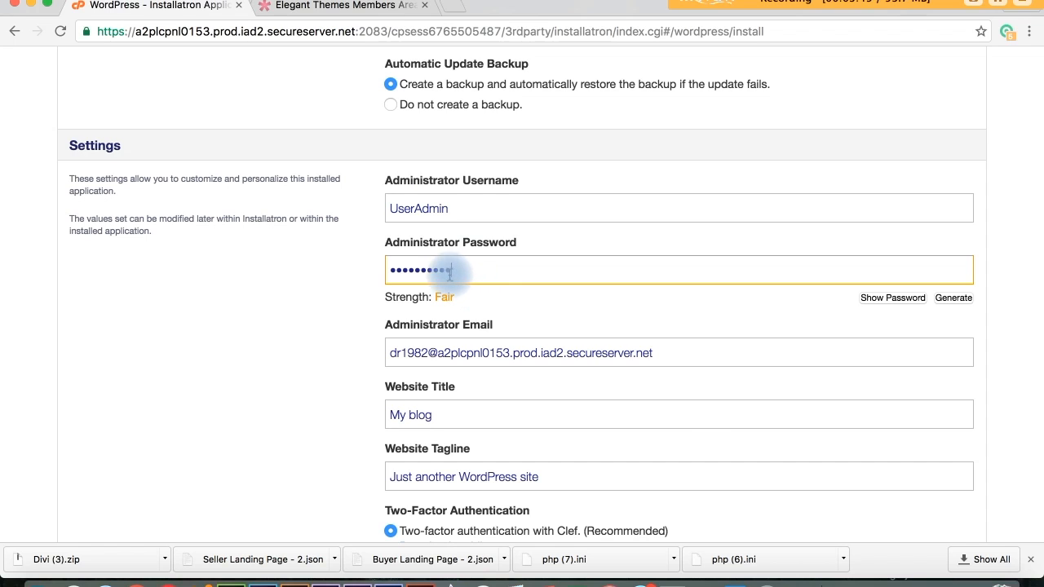
click(526, 301)
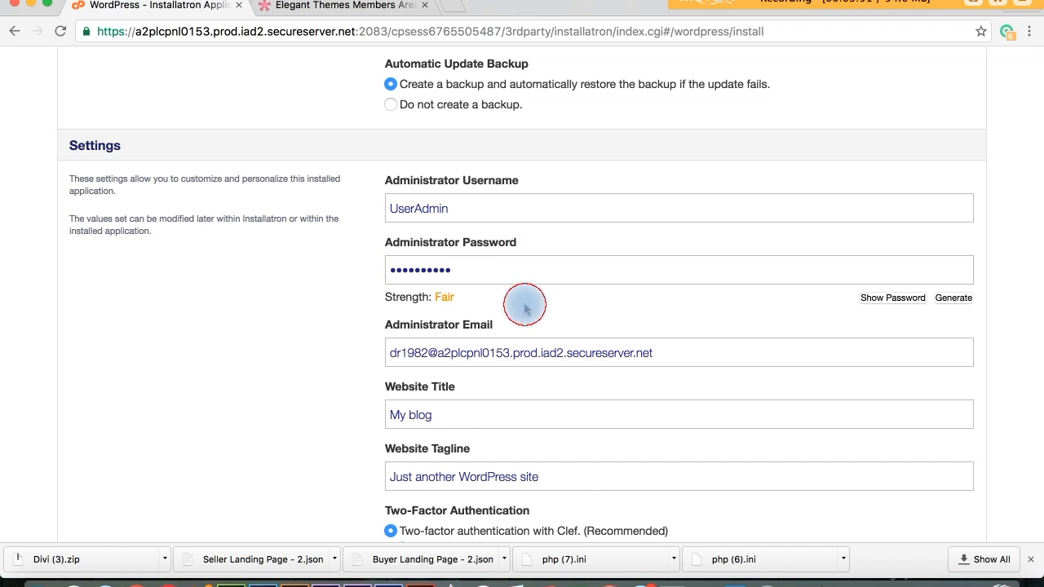
Replace the default administrator email with the site owner's own e-mail address.
scroll(526, 307, down, 3)
click(666, 257)
drag(666, 257, 461, 235)
key(BackSpace)
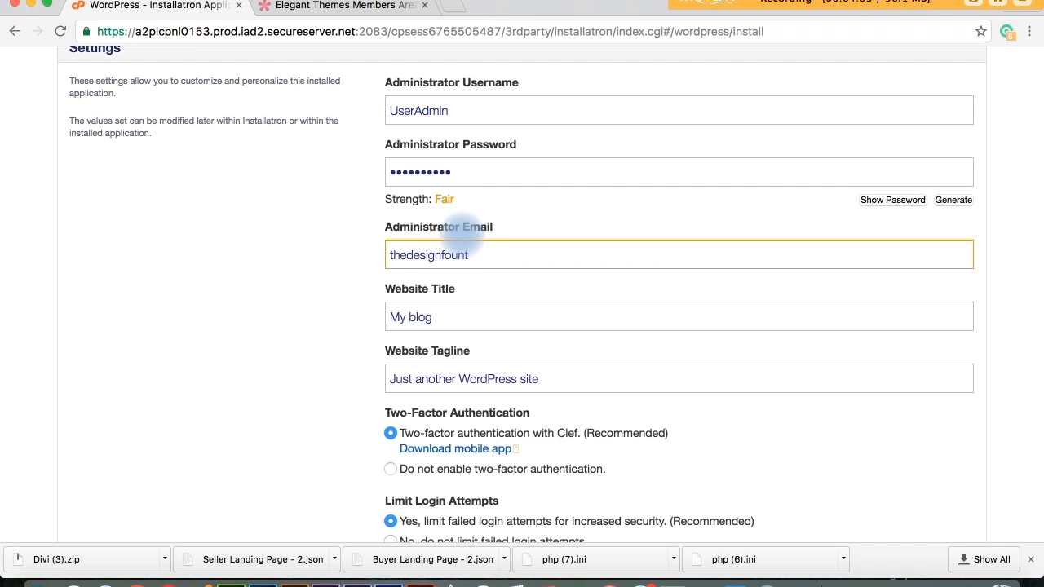
text(@gmail.com)
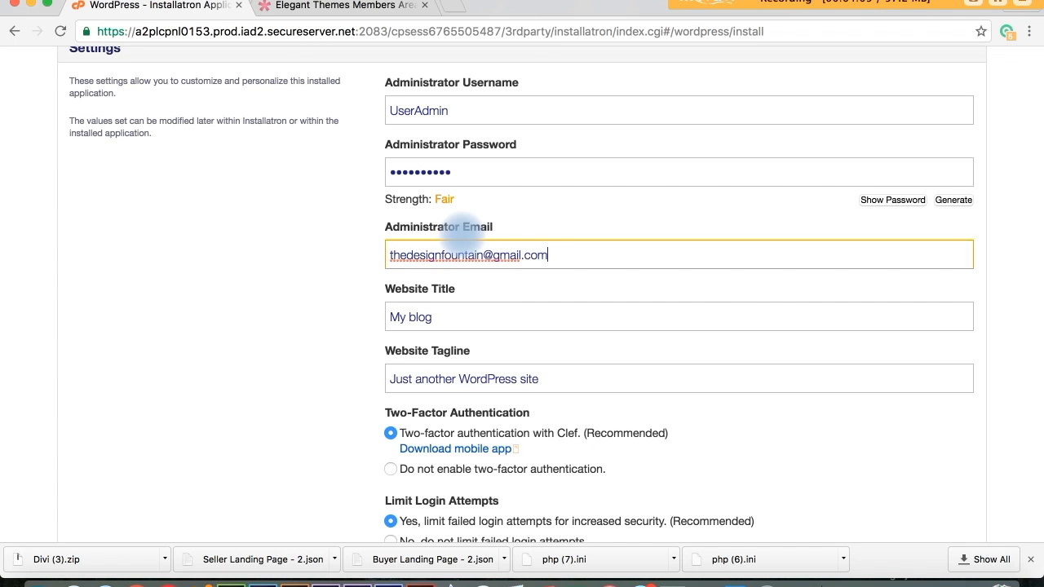
click(593, 216)
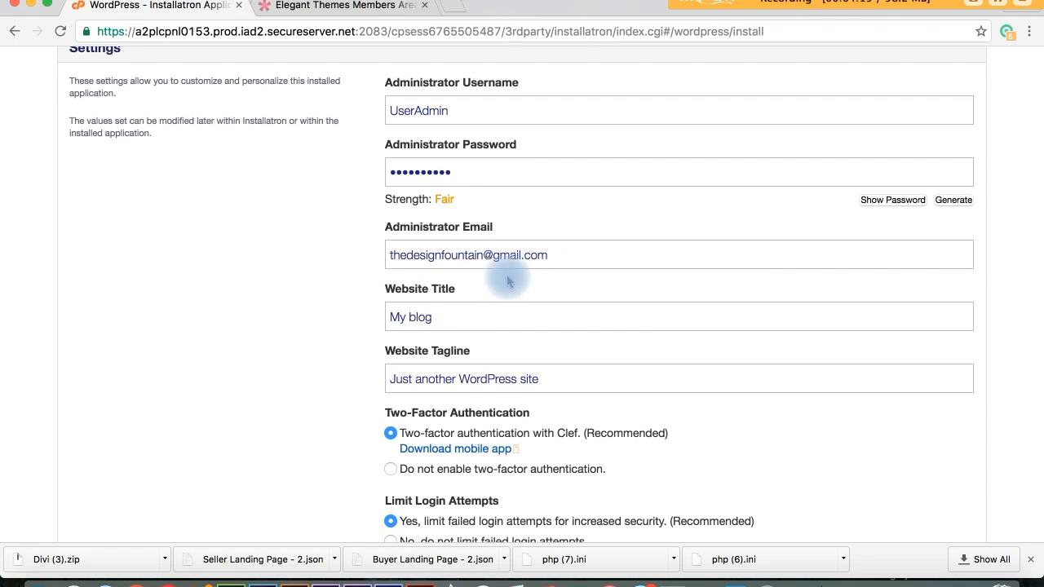
Set the website title to Test and the website tagline to Test Tagline in the install settings.
triple_click(466, 320)
key(BackSpace)
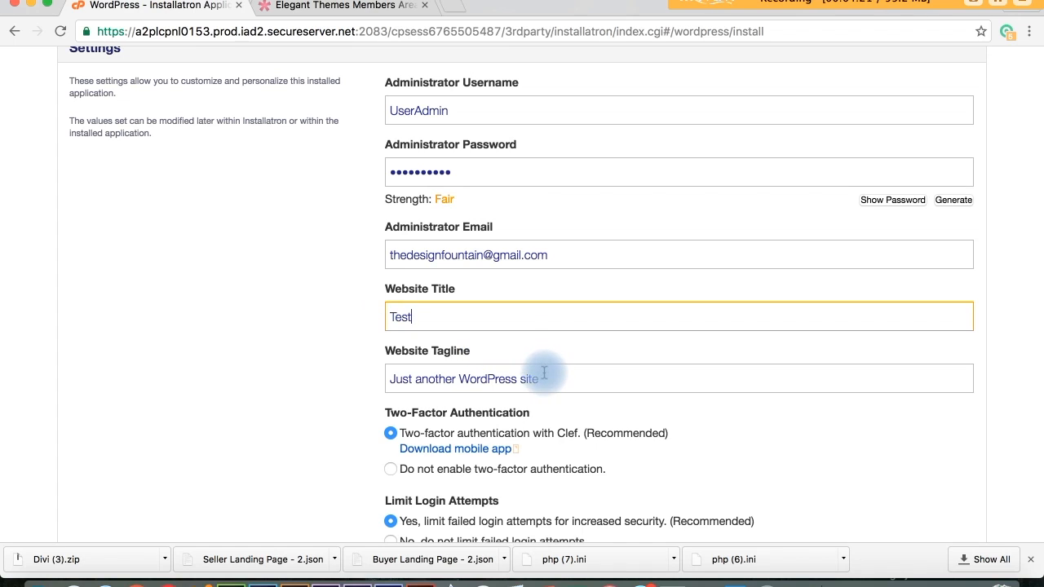
drag(544, 373, 358, 344)
key(BackSpace)
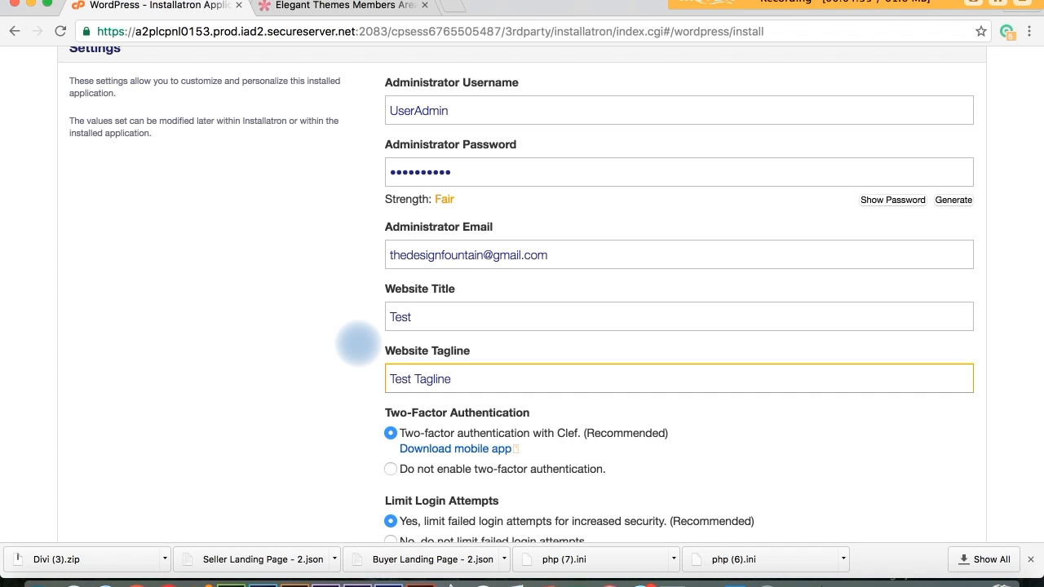
click(740, 433)
click(740, 433)
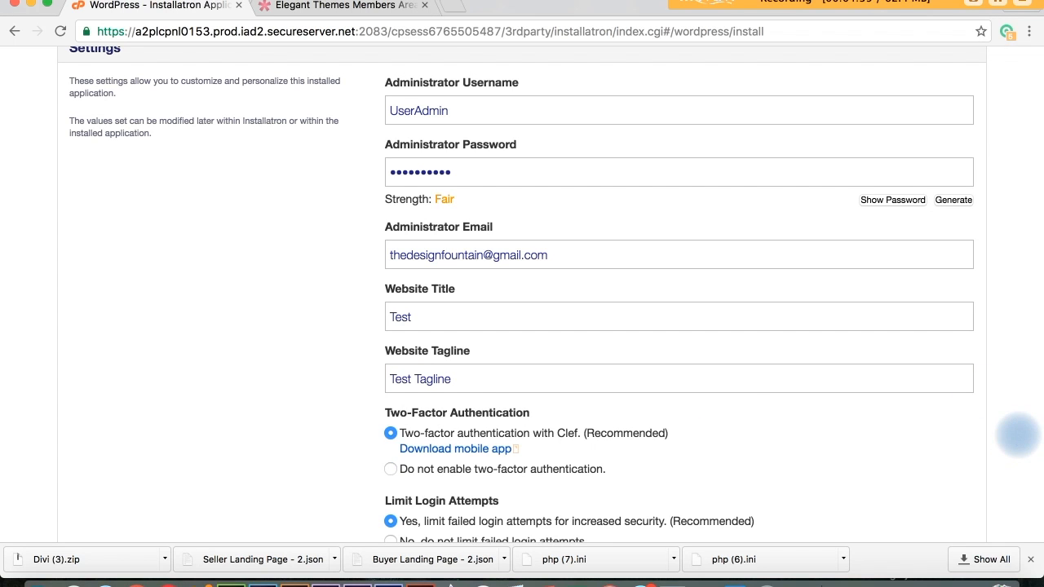
Choose not to enable two-factor authentication, keep the remaining default options, and start the WordPress installation.
scroll(1017, 437, down, 6)
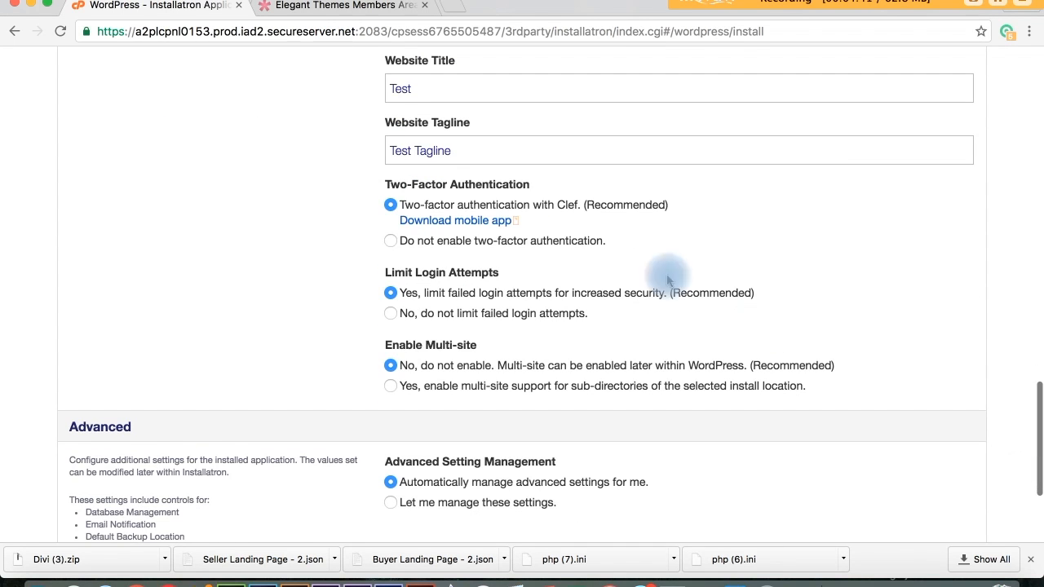
click(391, 242)
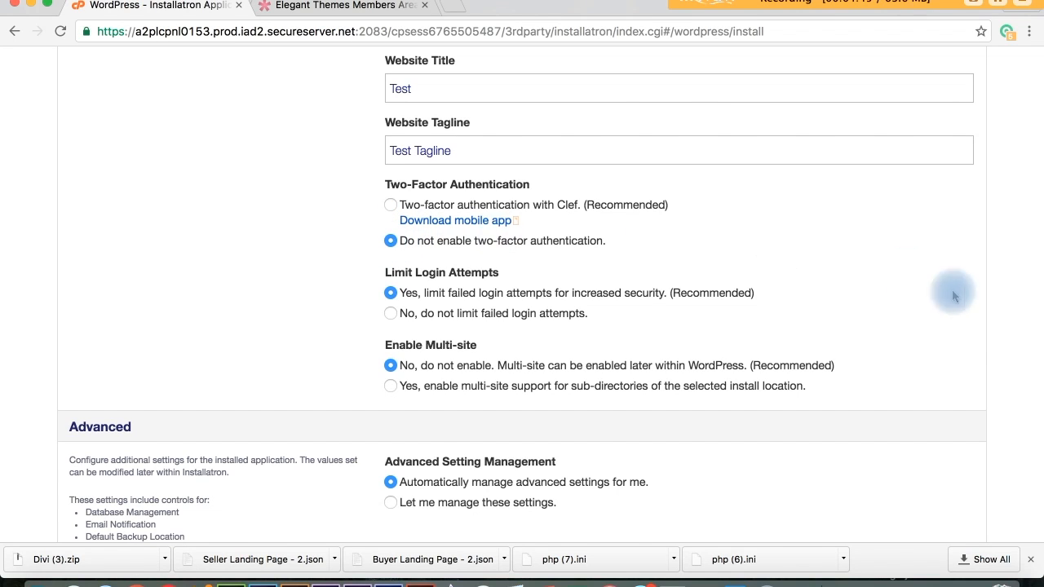
scroll(1008, 327, down, 3)
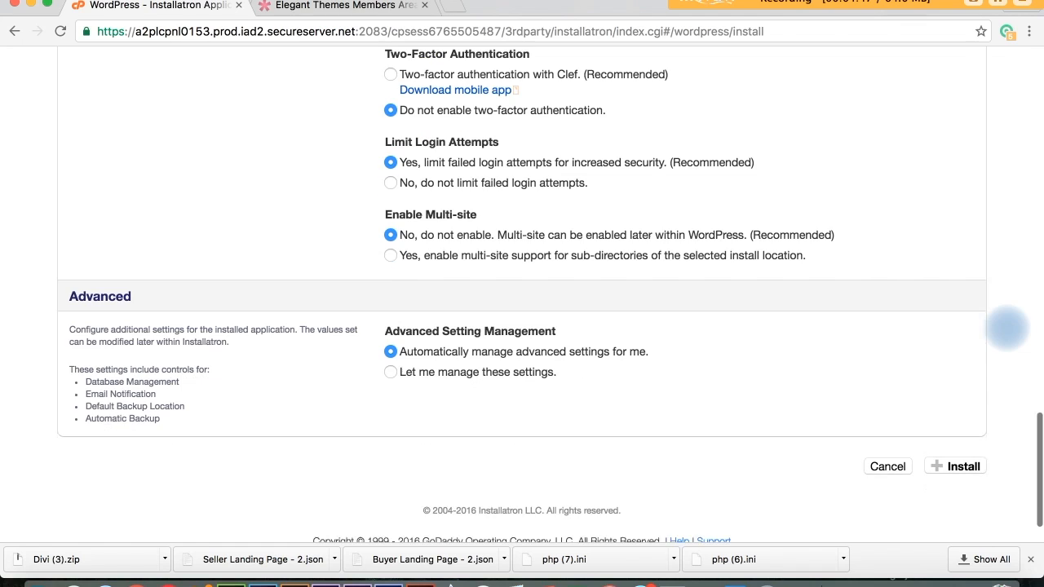
click(952, 473)
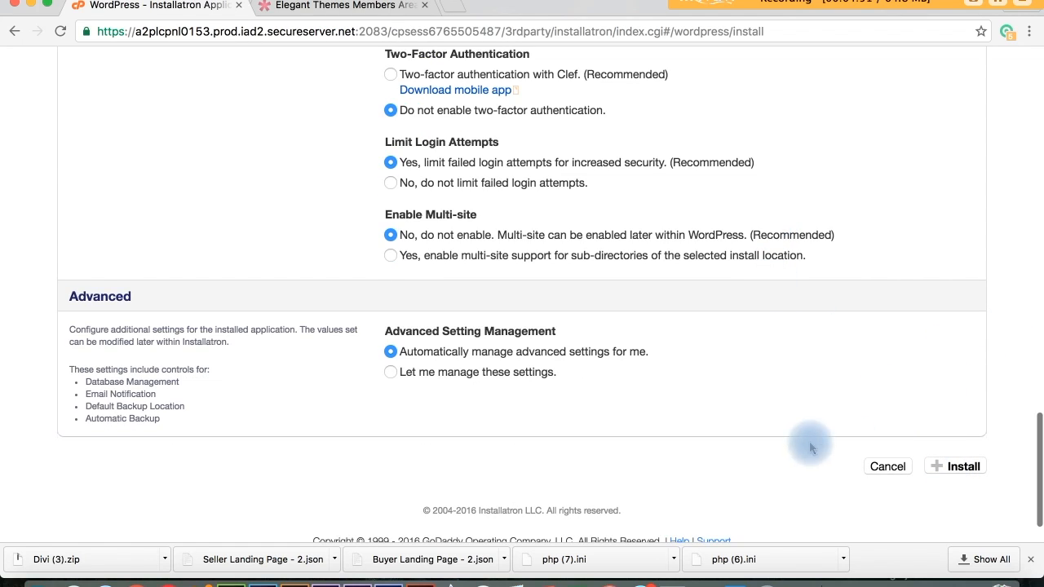
click(967, 473)
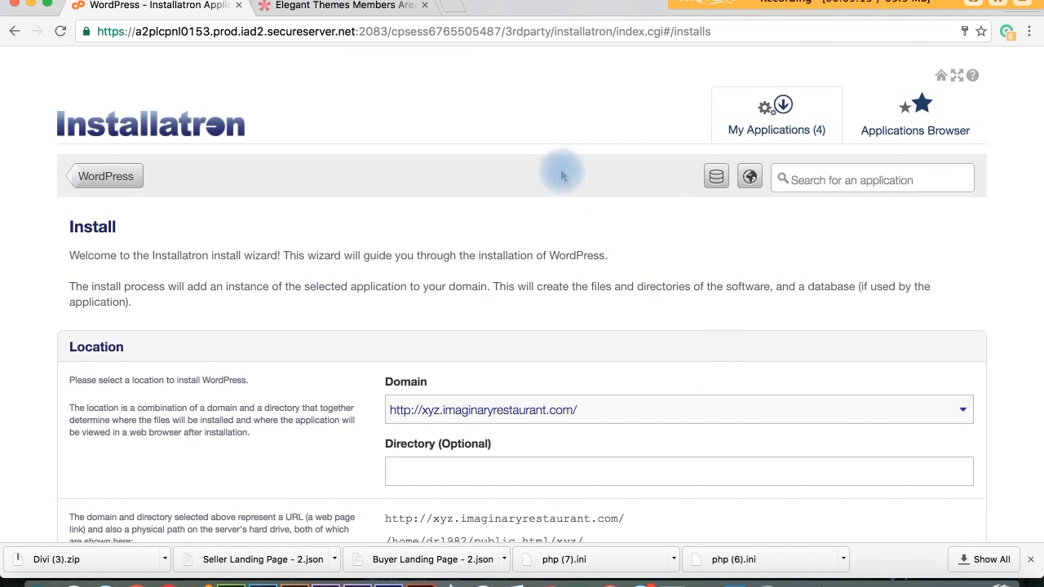
Open the WordPress login page at xyz.imaginaryrestaurant.com/wp-admin in a new browser tab.
click(451, 5)
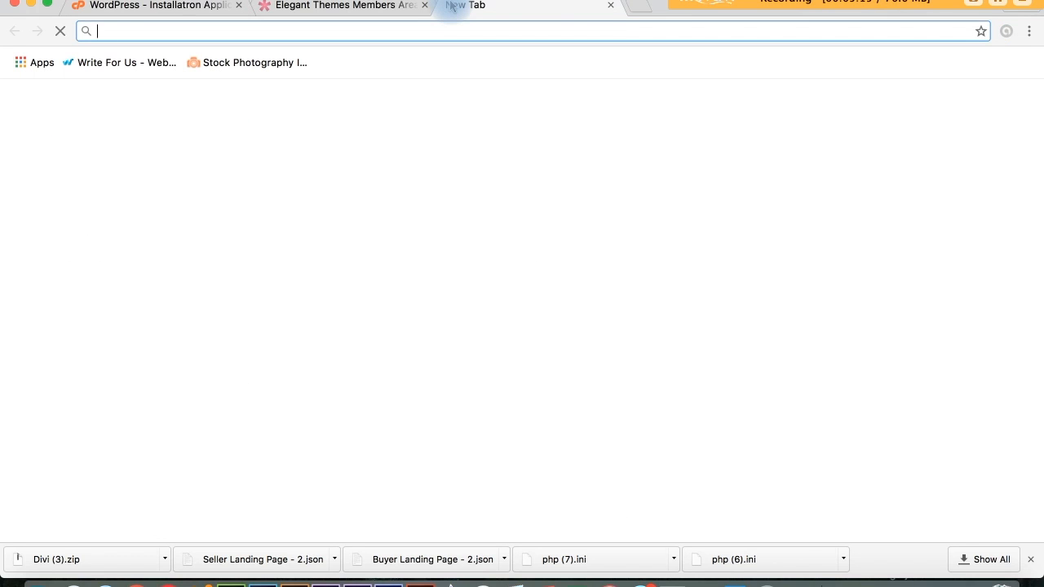
text(xyz.imaginaryrestaurant.com)
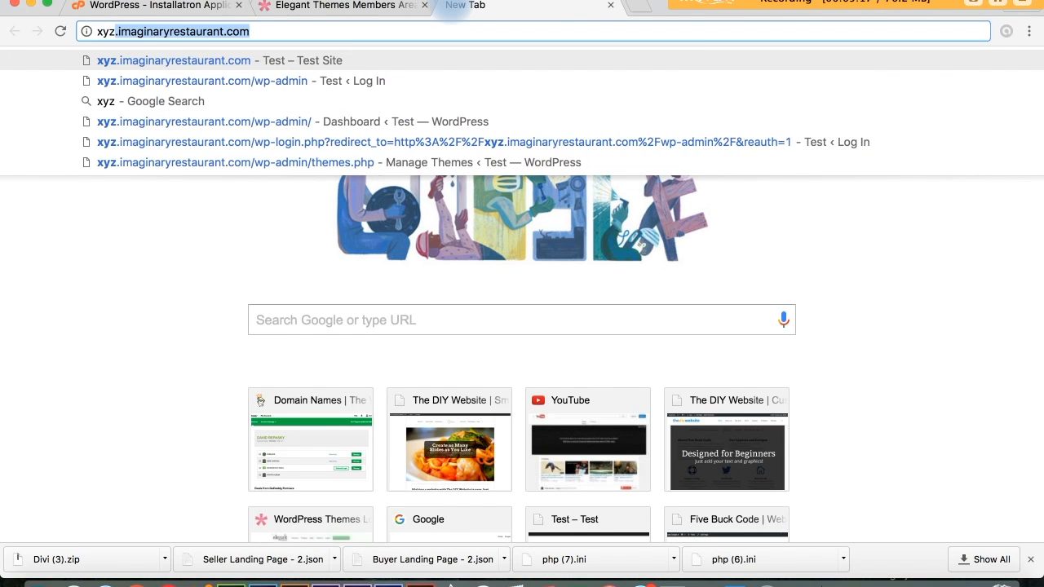
text(/)
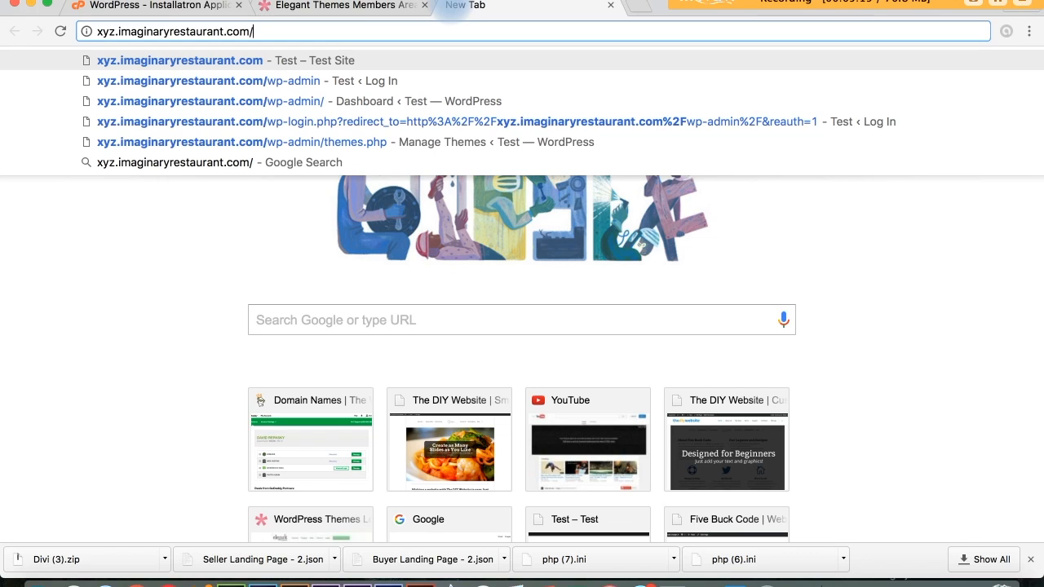
key(Return)
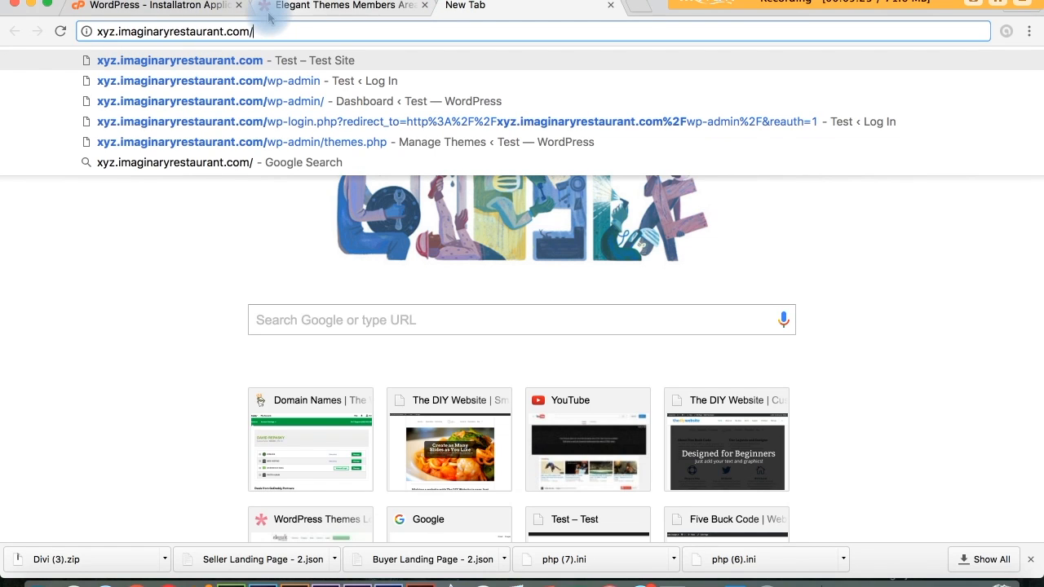
text(wp-ad)
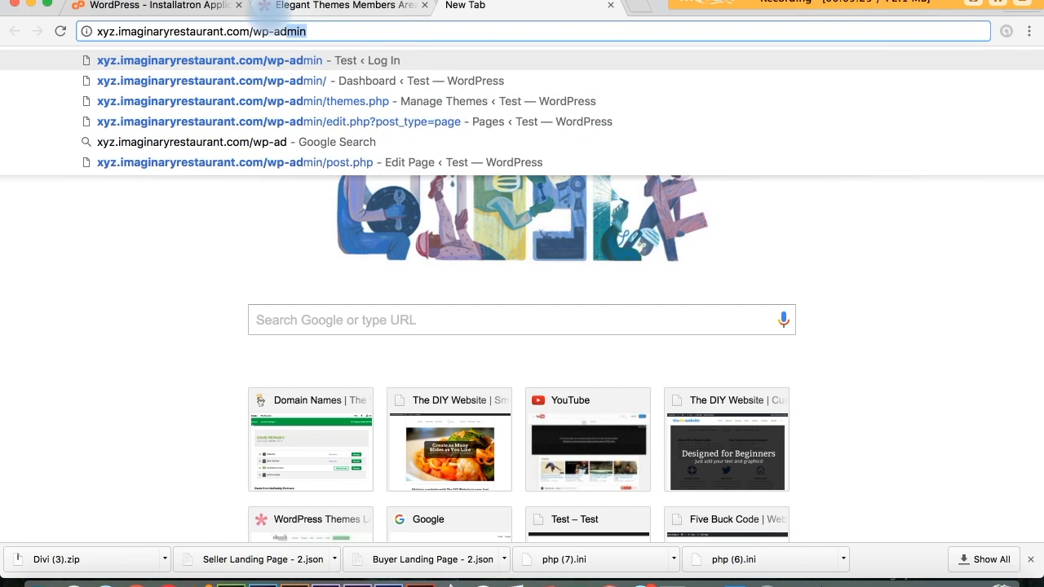
key(Delete)
text(min)
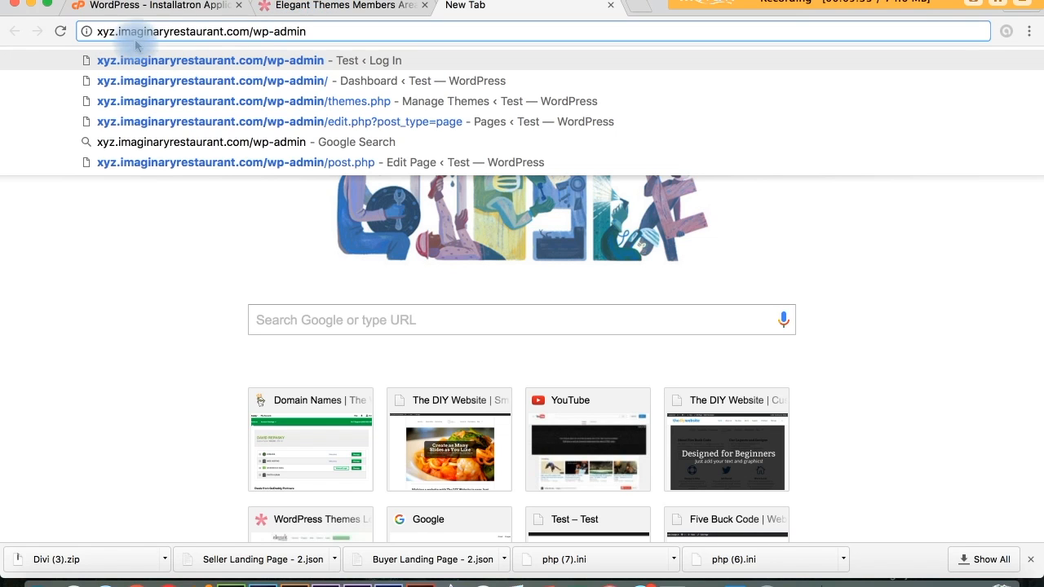
key(Return)
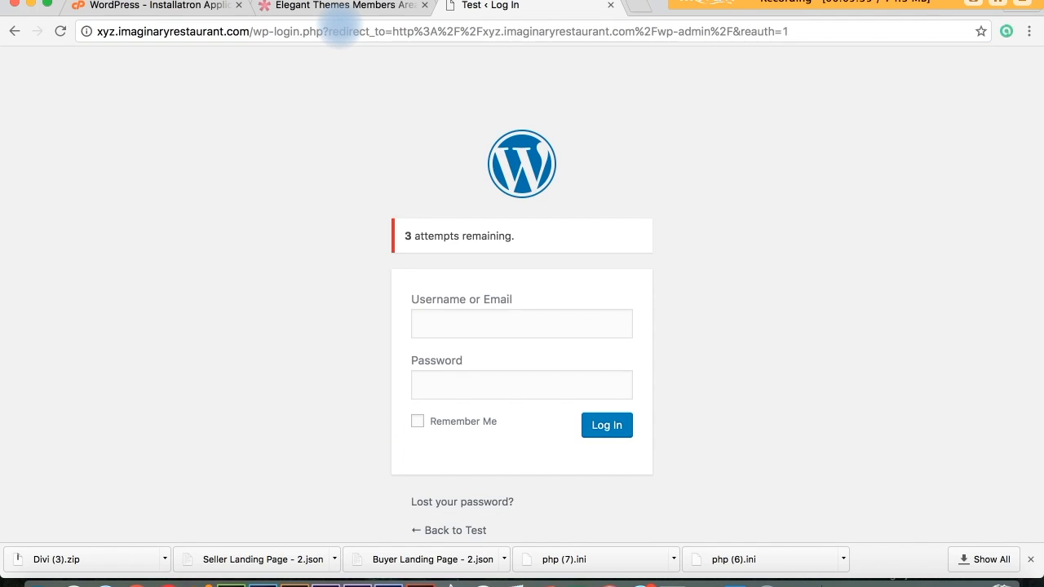
Log in to WordPress as UserAdmin with the administrator password, then decline the optional setup wizard and confirm exiting it.
click(432, 317)
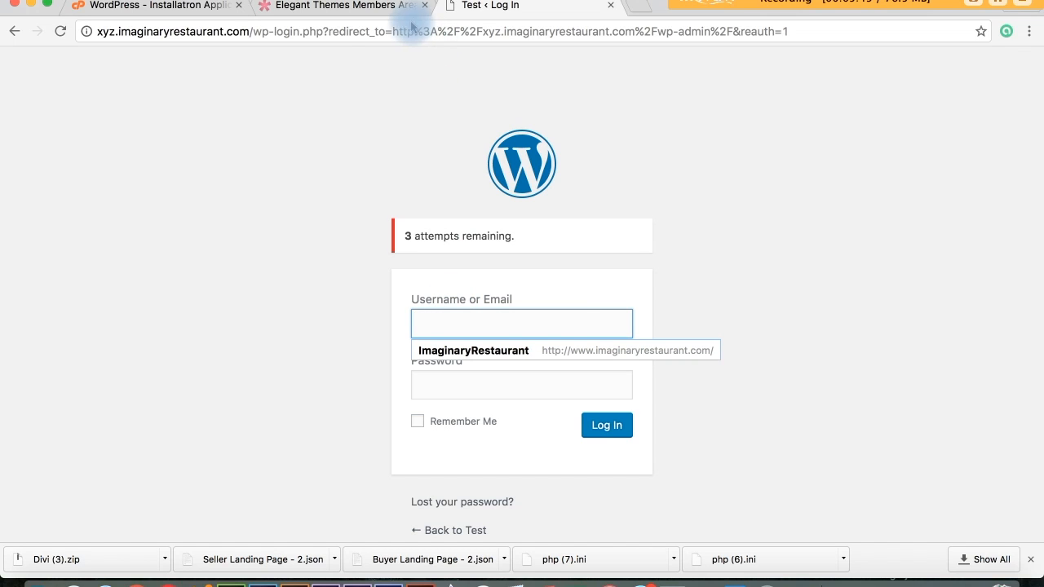
click(512, 325)
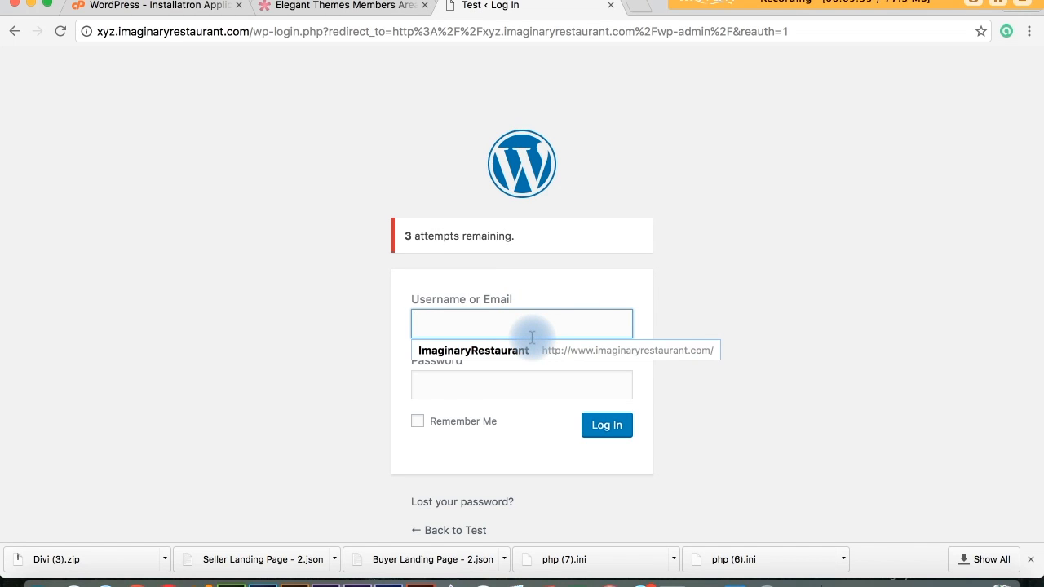
text(User)
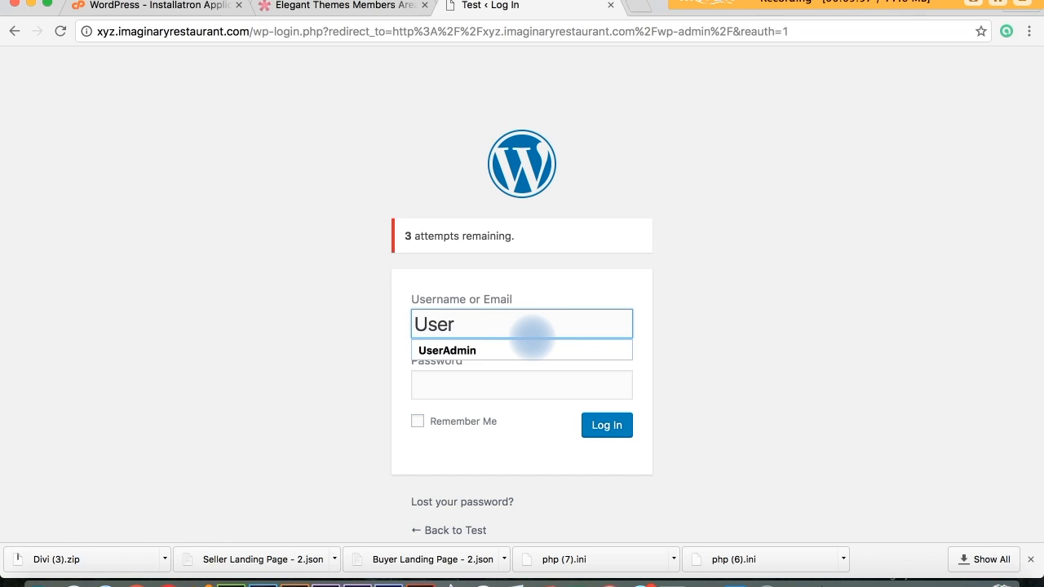
text(Admin)
key(Tab)
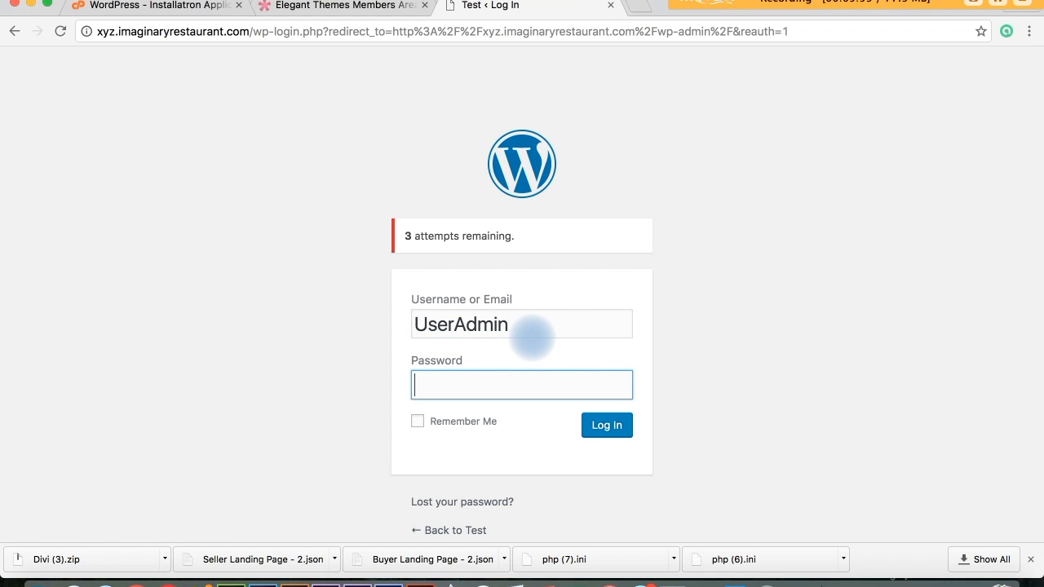
text(••••••••••)
key(Return)
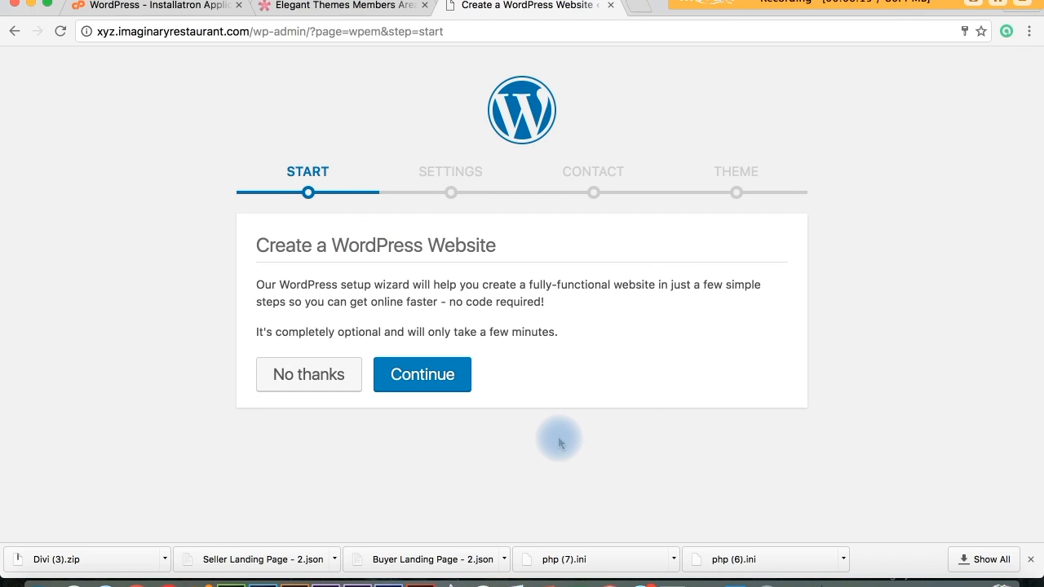
click(325, 394)
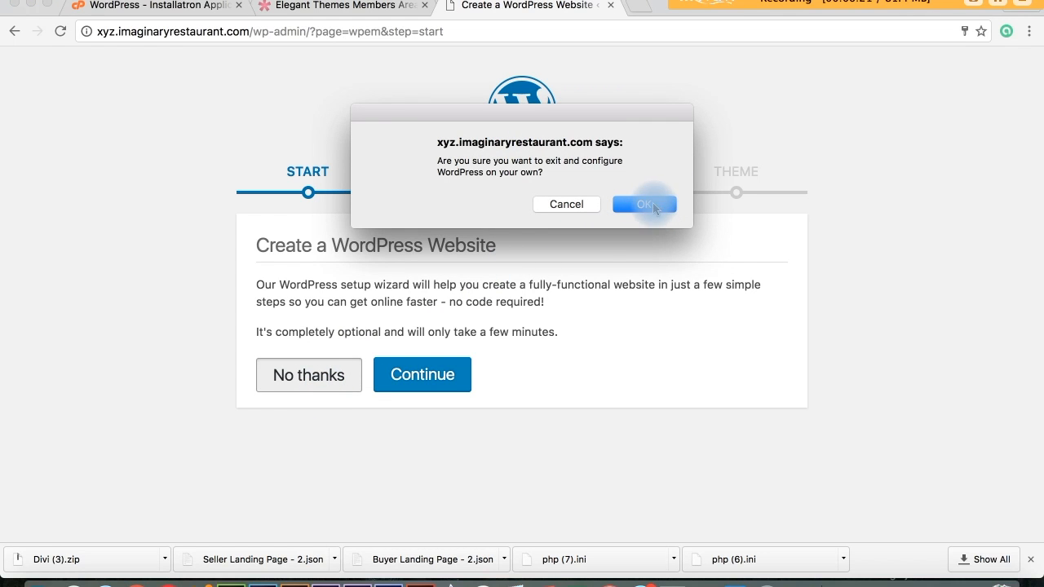
click(652, 204)
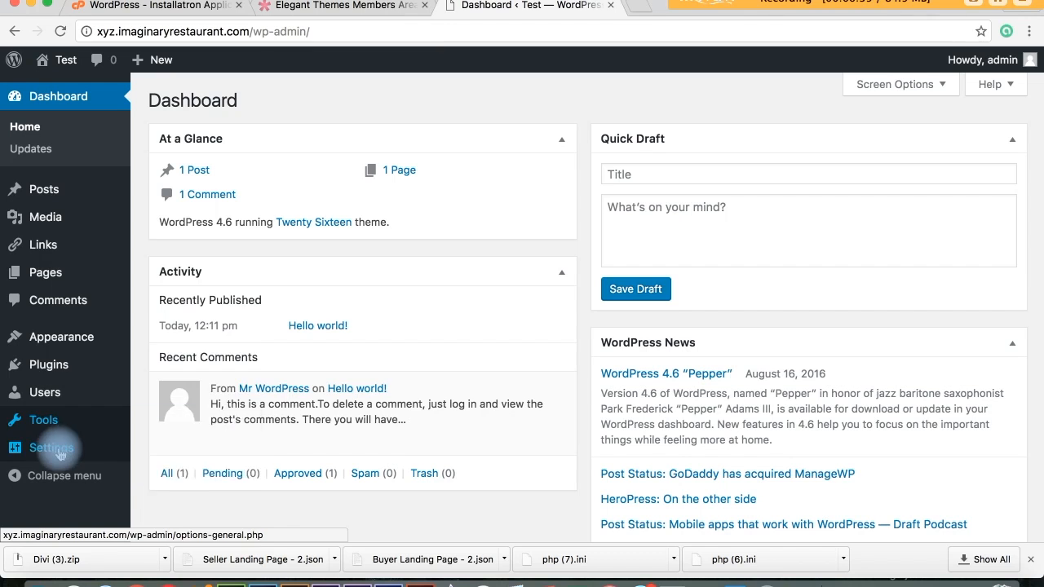
Open the About page and then the Hello world! post in the editor to examine the default content.
click(54, 283)
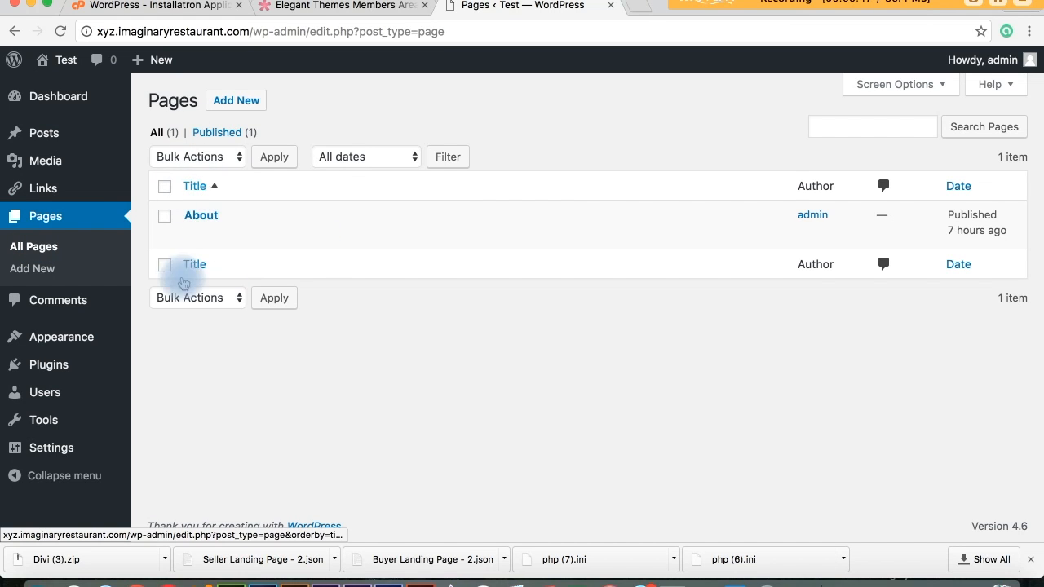
click(194, 236)
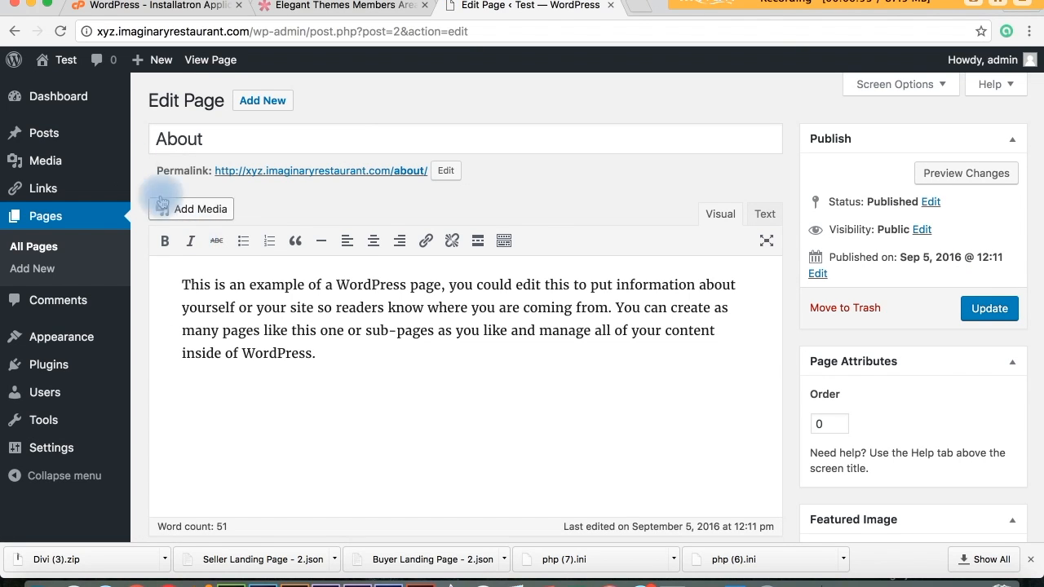
click(64, 135)
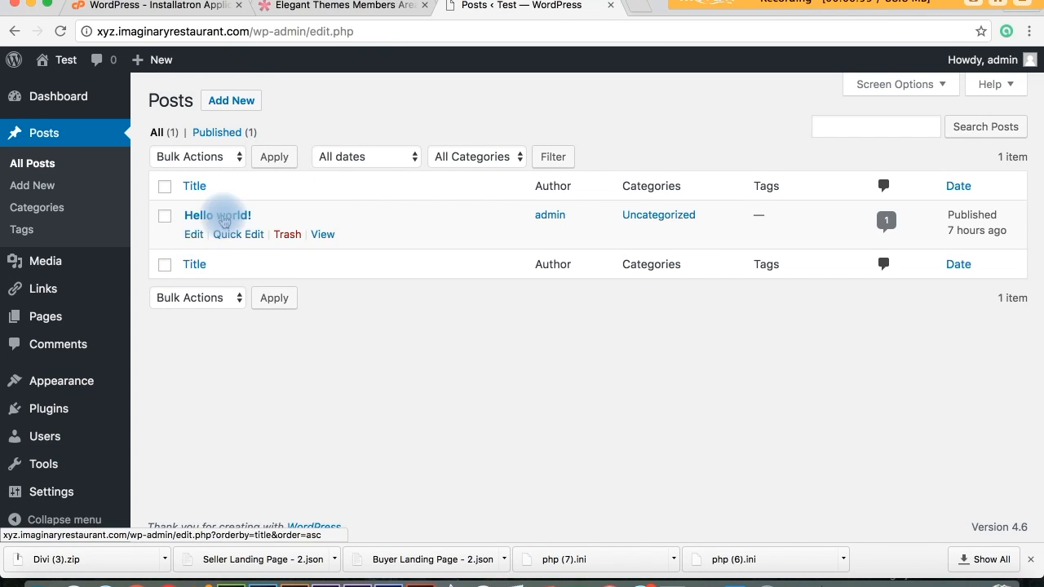
click(194, 236)
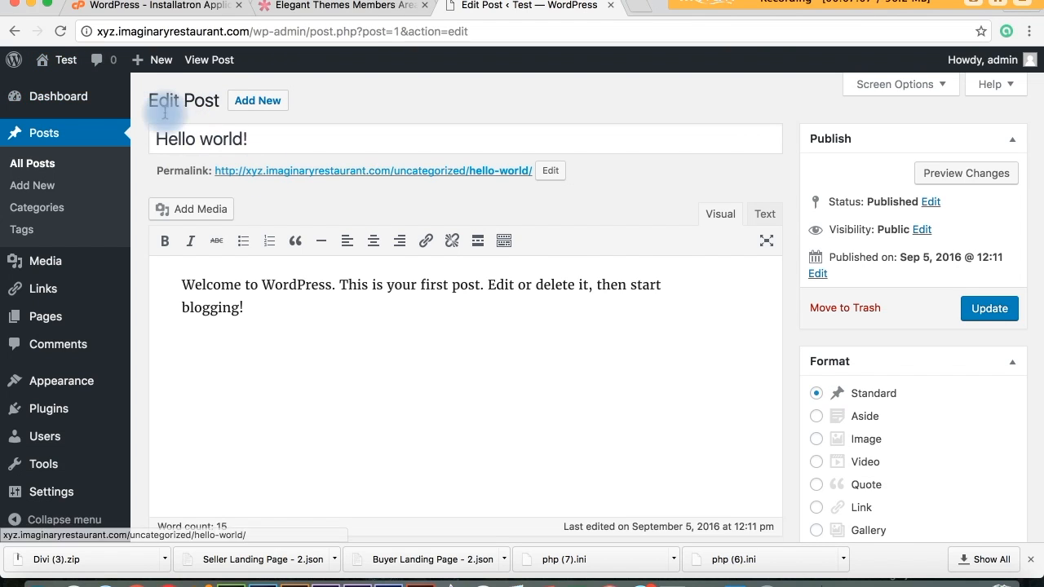
View the live Test site's front page and return to the WordPress dashboard.
mouse_move(63, 66)
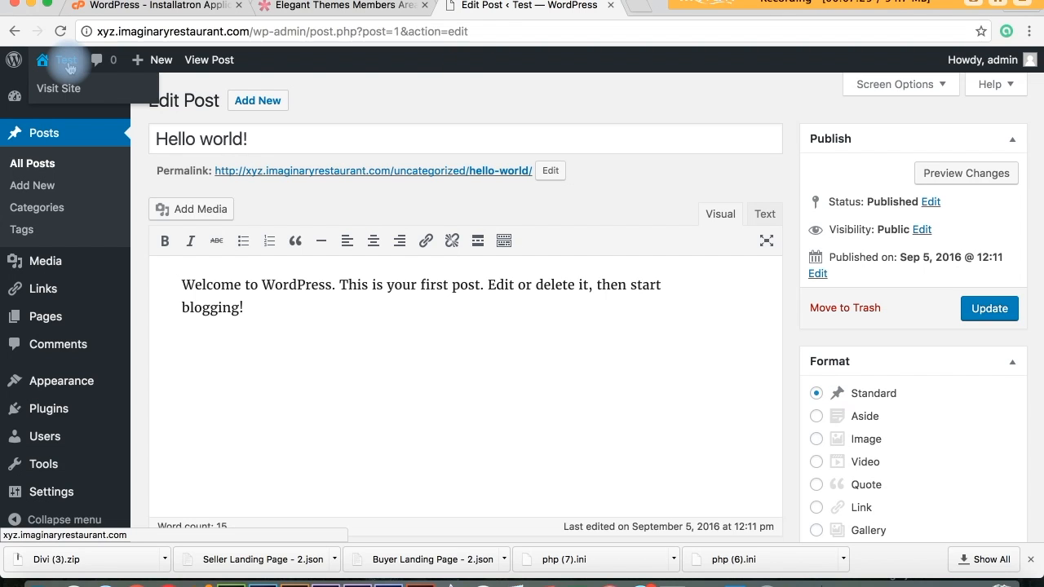
click(69, 64)
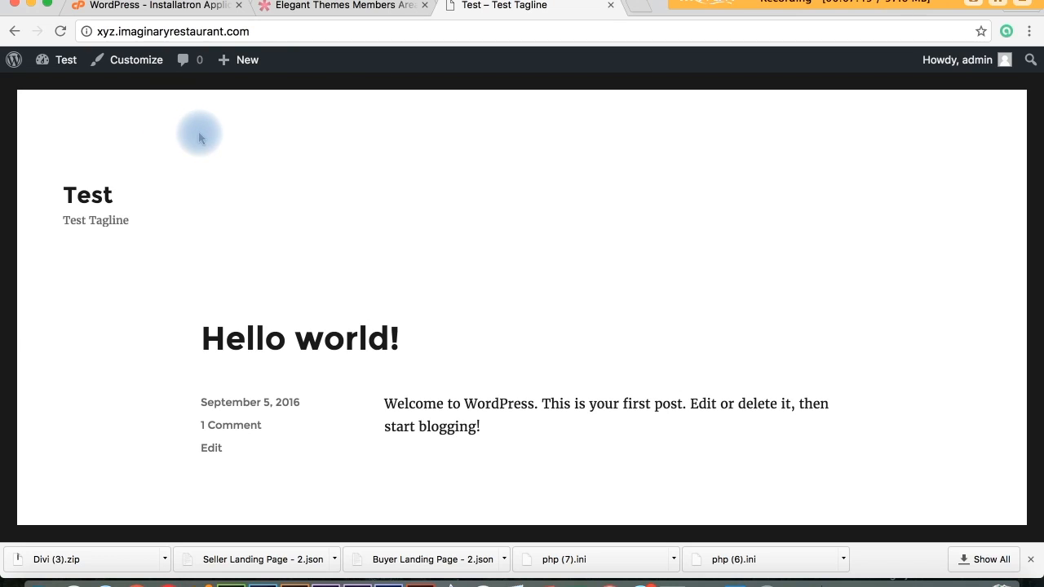
mouse_move(57, 70)
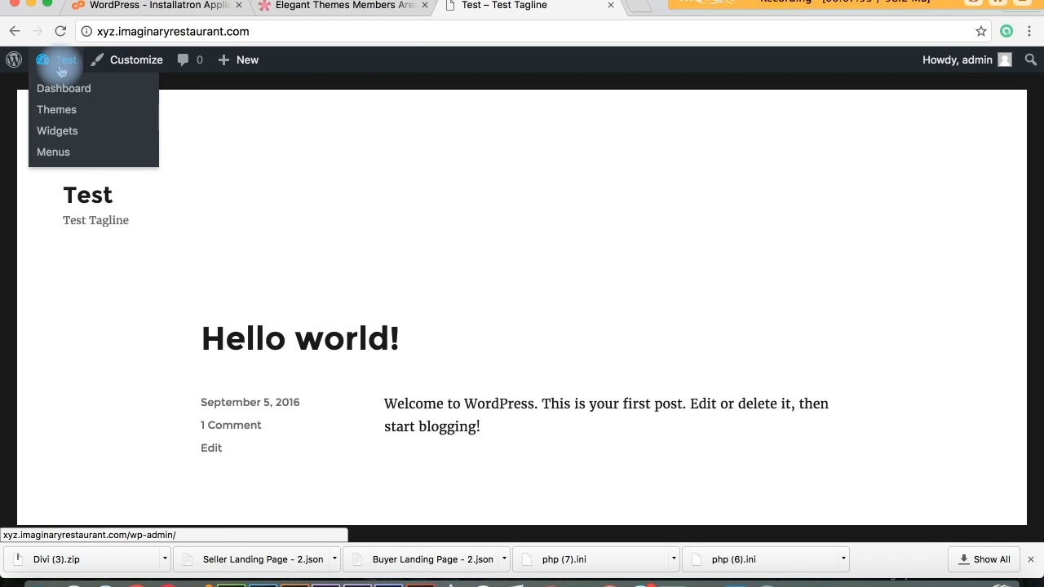
click(47, 62)
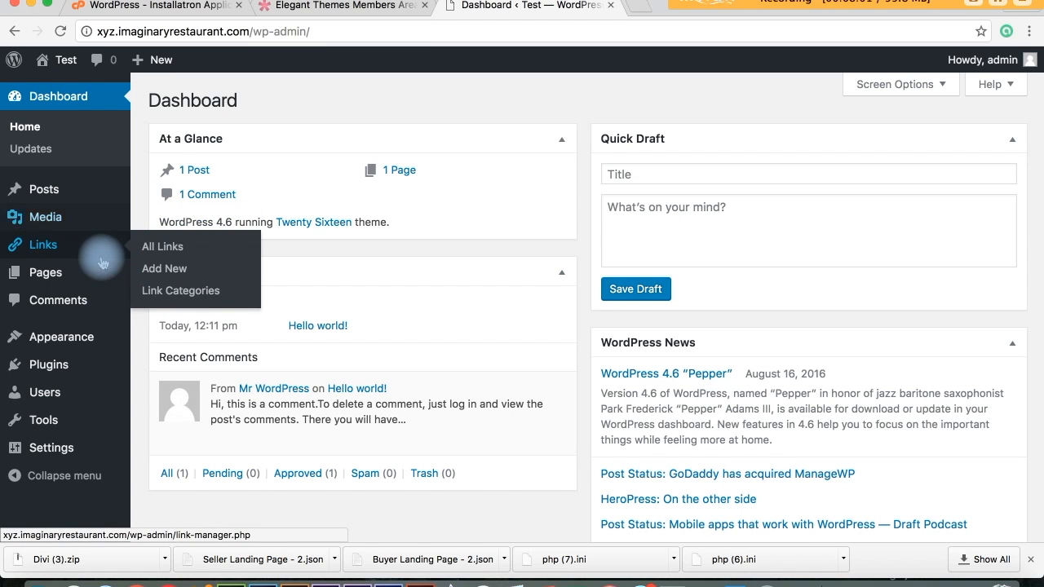
Open the theme customizer to review its options for the site, and close it.
mouse_move(128, 378)
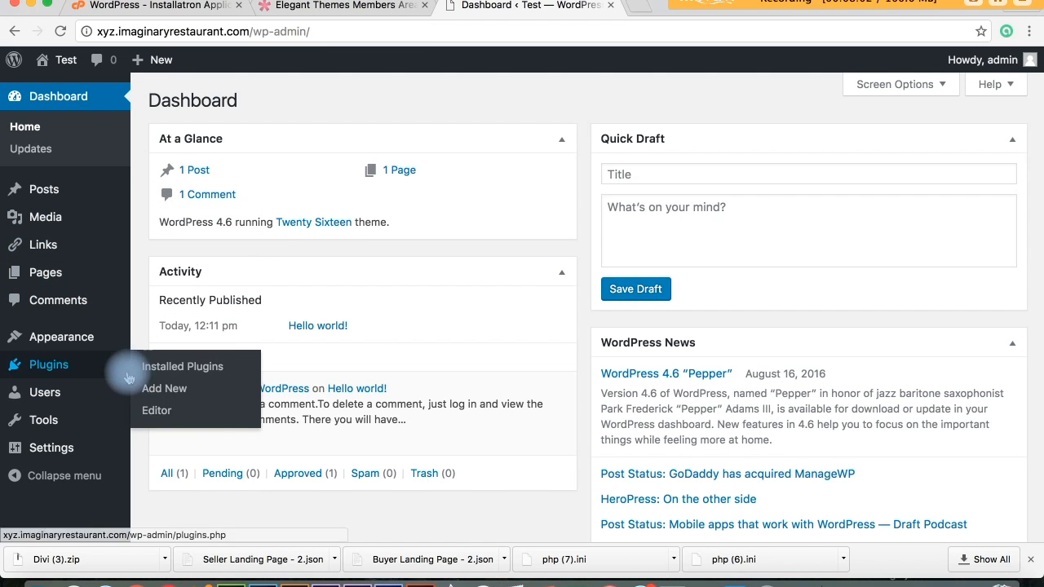
mouse_move(124, 338)
click(71, 337)
click(162, 361)
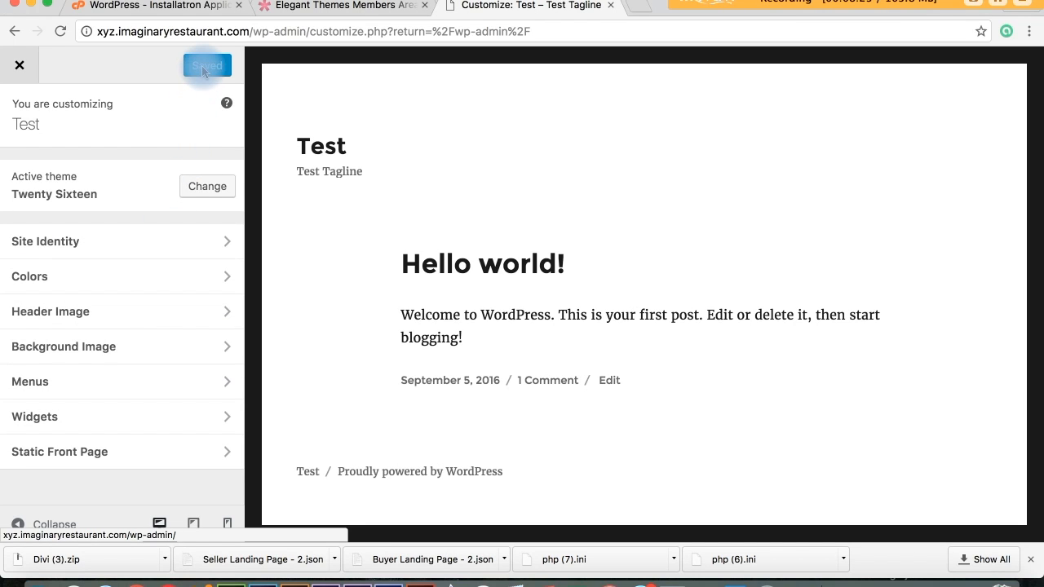
click(21, 67)
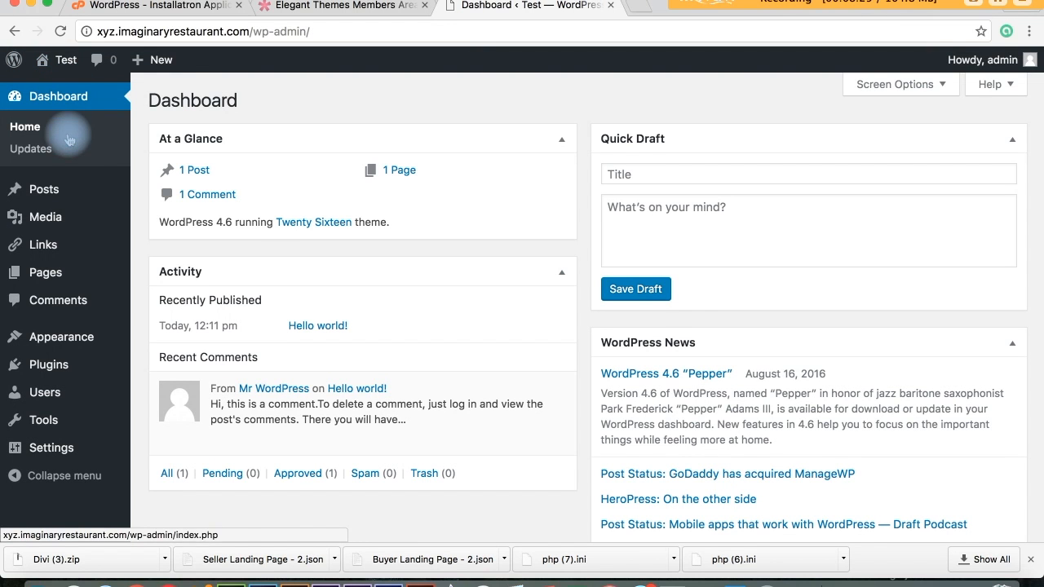
Open the page for managing the site's installed themes.
mouse_move(72, 346)
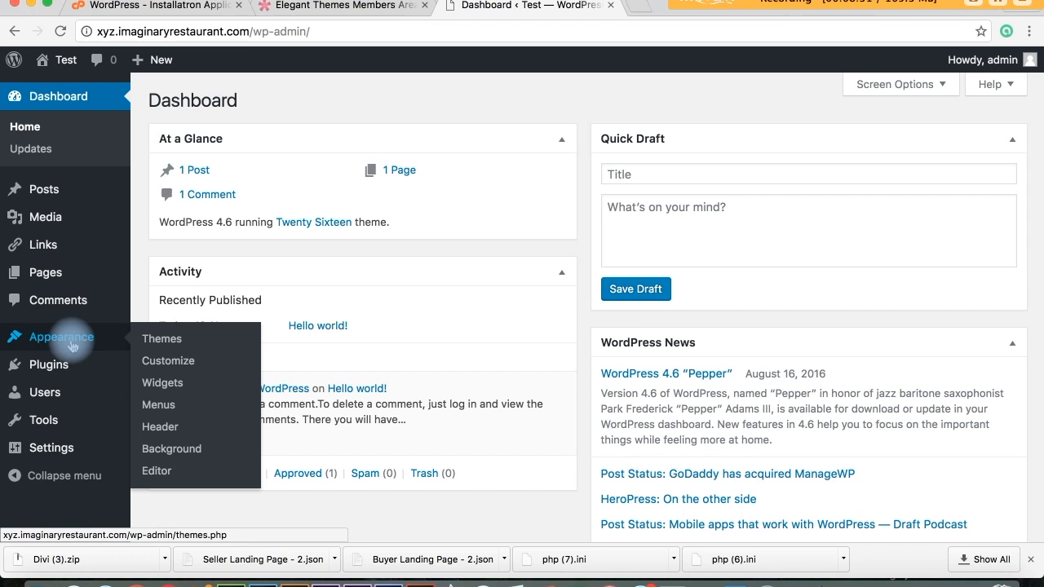
click(163, 340)
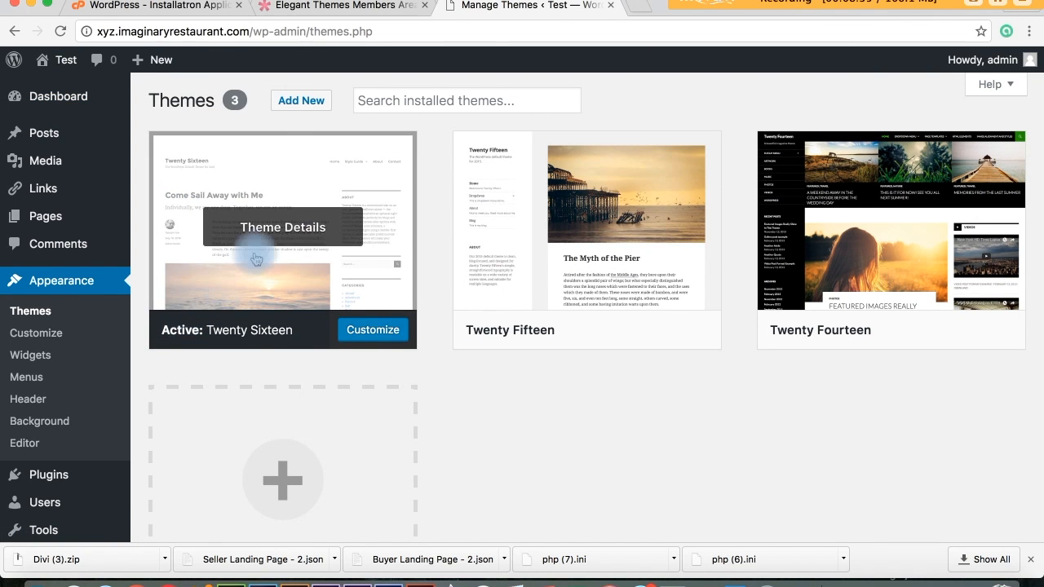
Browse the featured themes that can be added to the site.
click(296, 101)
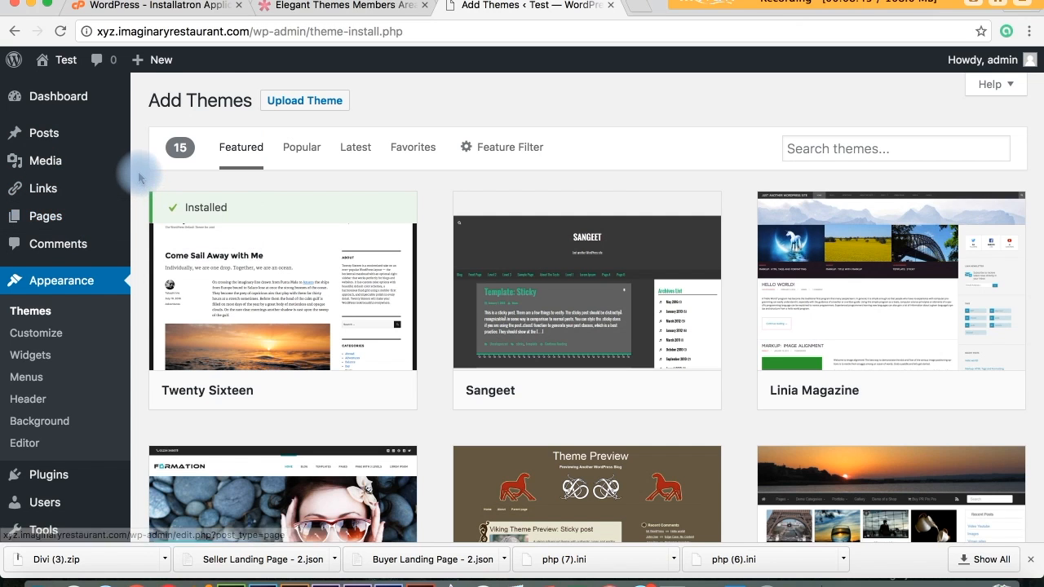
scroll(138, 171, down, 5)
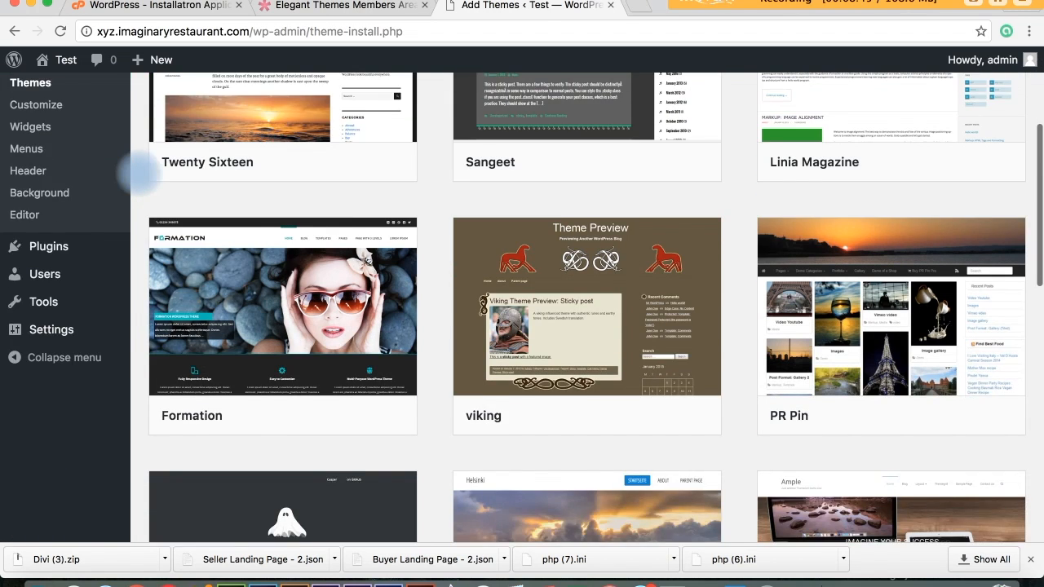
Search the directory of new plugins for "increase max upload".
mouse_move(59, 249)
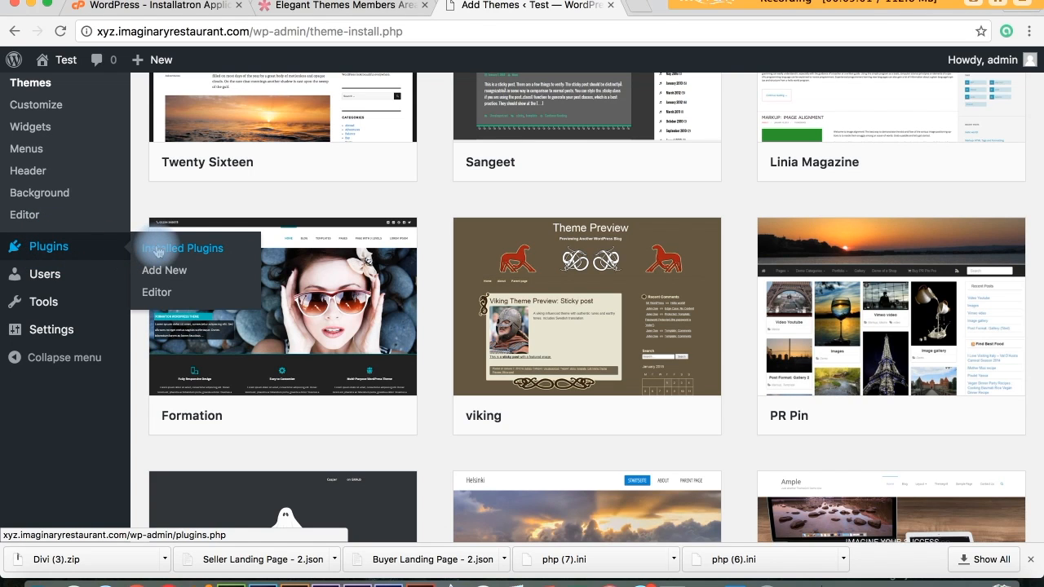
click(170, 272)
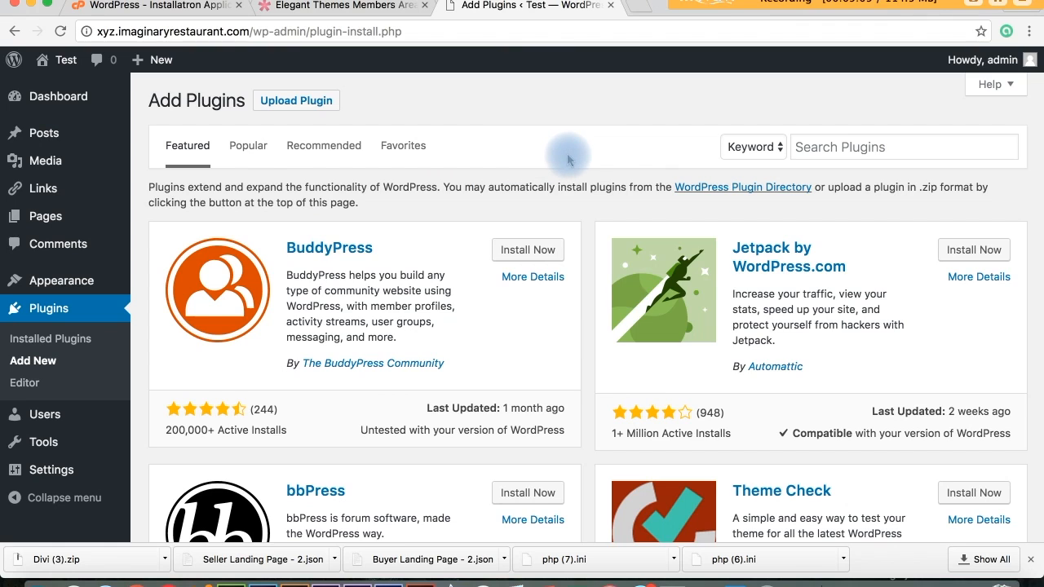
click(811, 147)
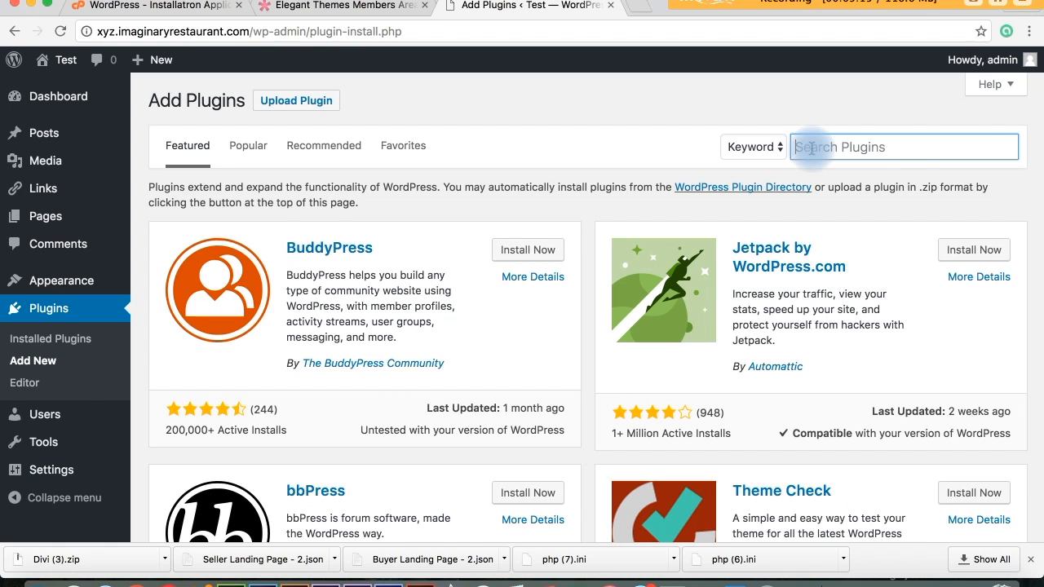
text(increase)
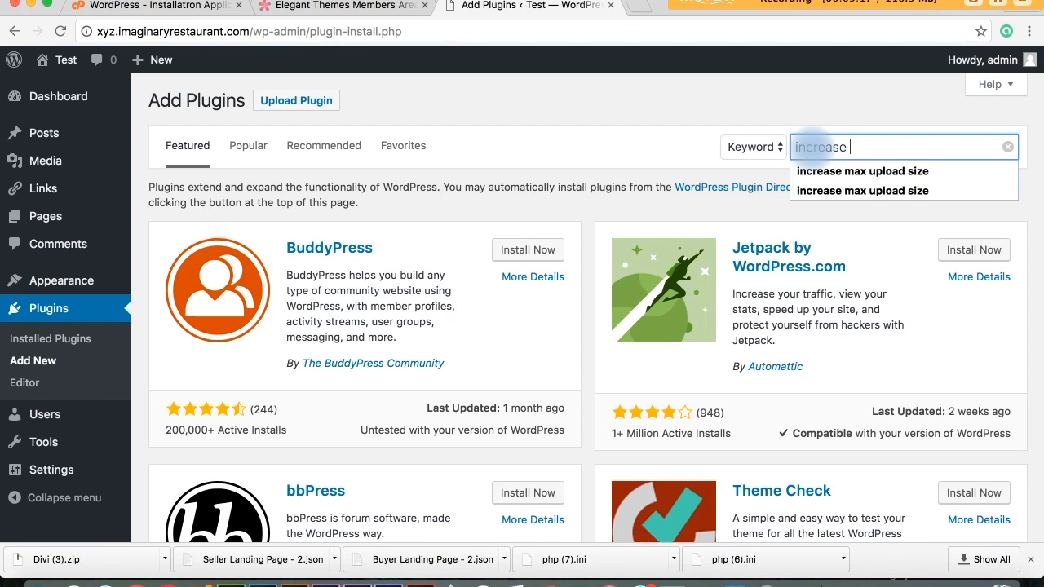
text( mz)
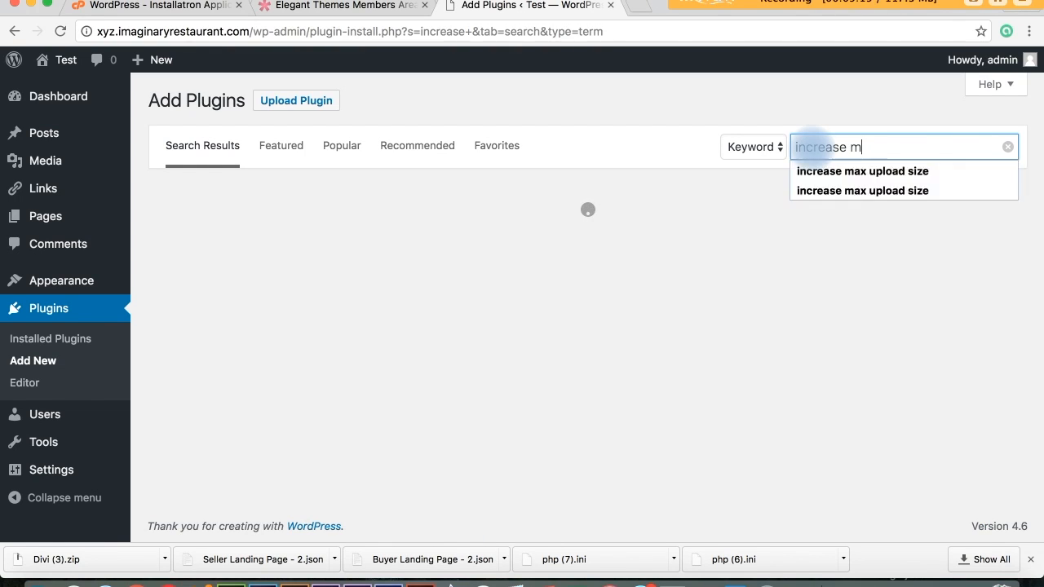
key(BackSpace)
text(ax upload size)
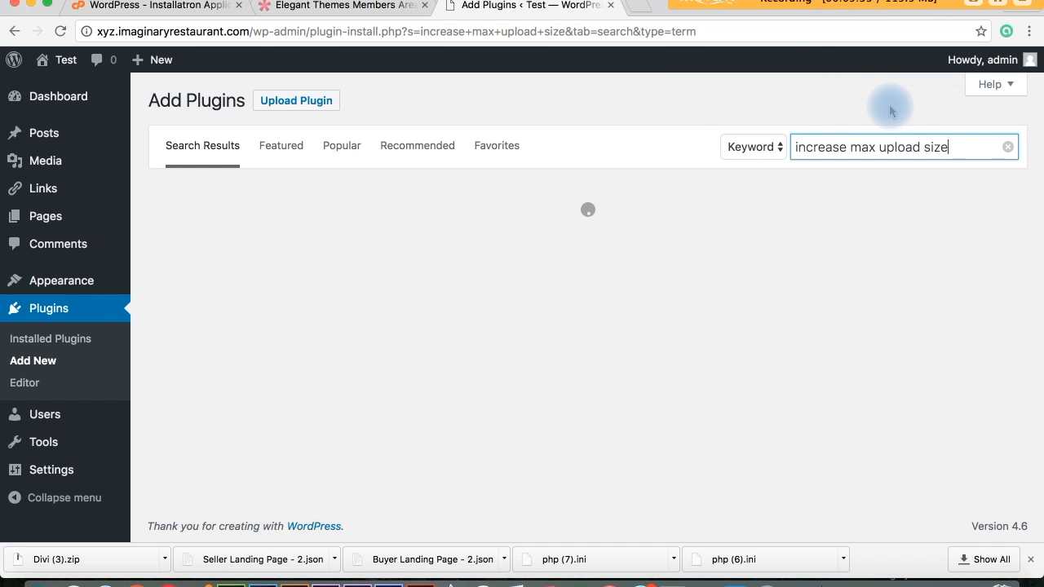
click(951, 146)
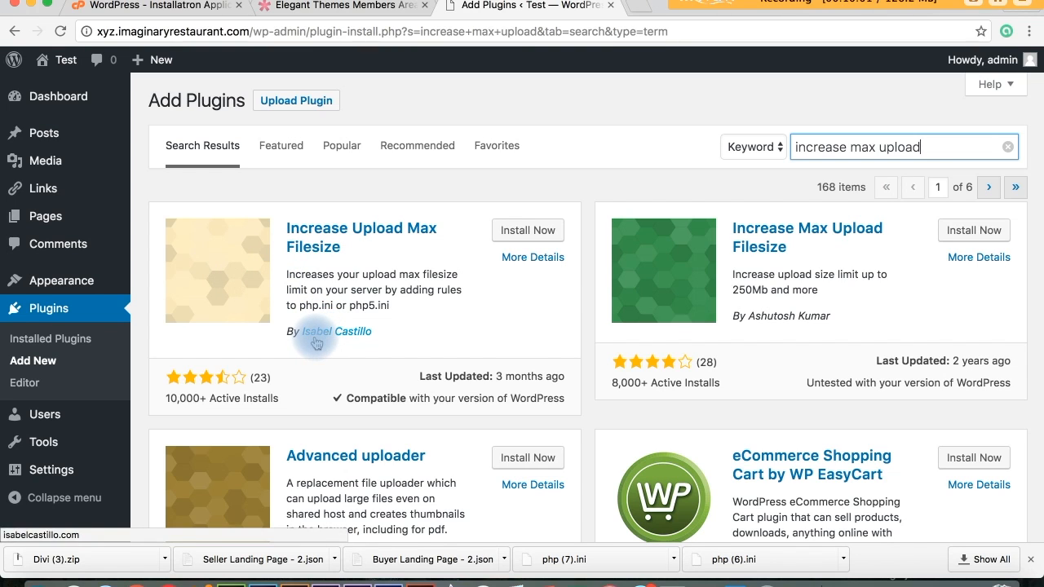
Install and activate the Increase Upload Max Filesize plugin.
click(526, 231)
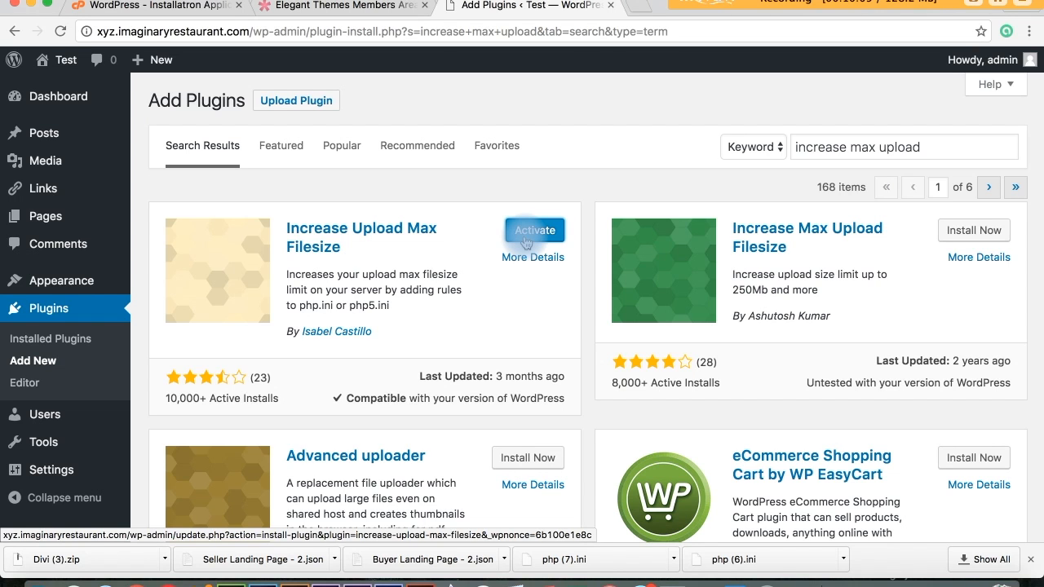
click(526, 237)
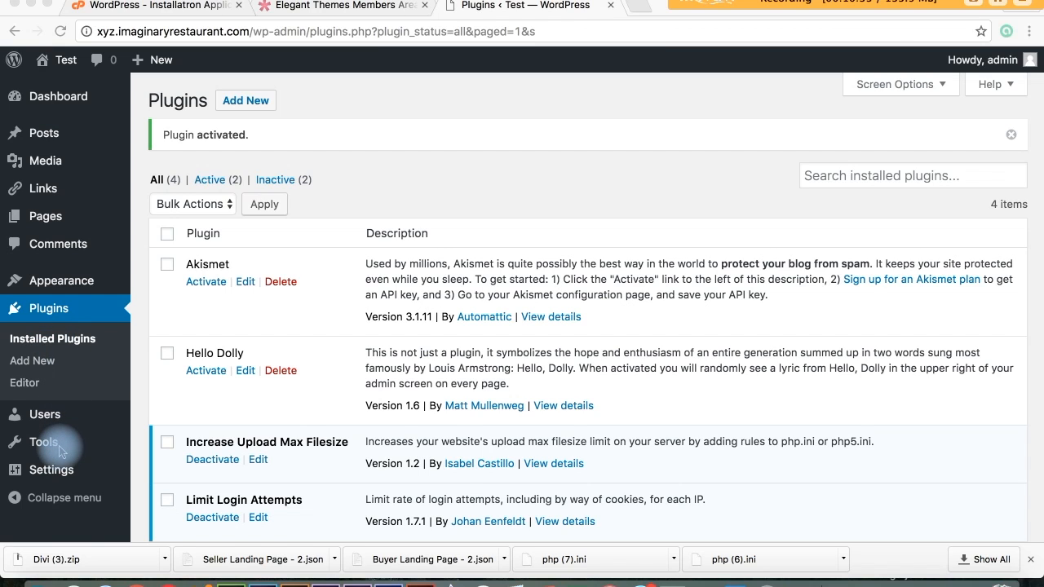
Run the Increase Upload Max Filesize tool once with custom upload_max_filesize and post_max_size values of 100.
mouse_move(57, 441)
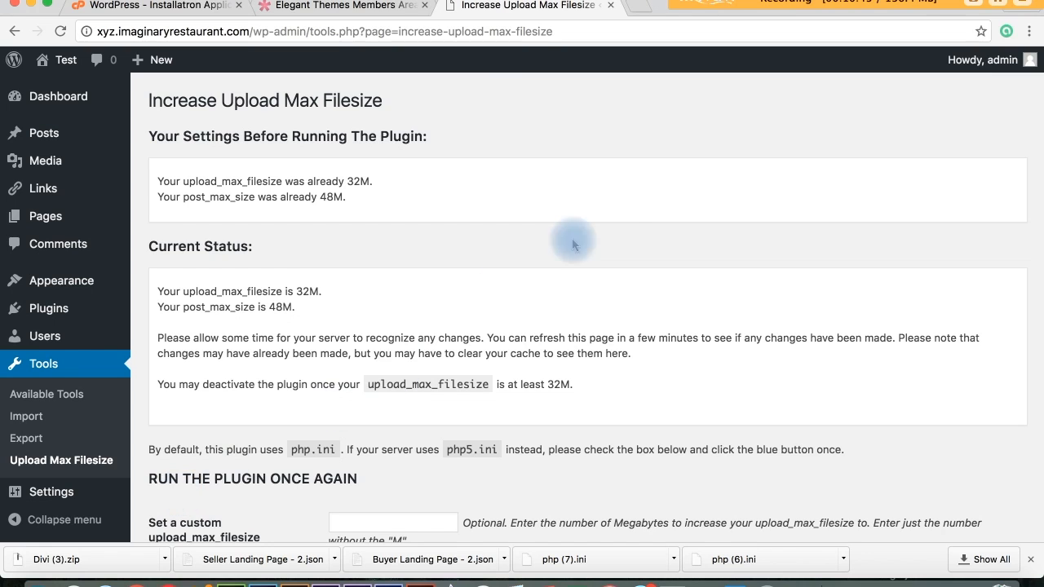
scroll(607, 228, down, 5)
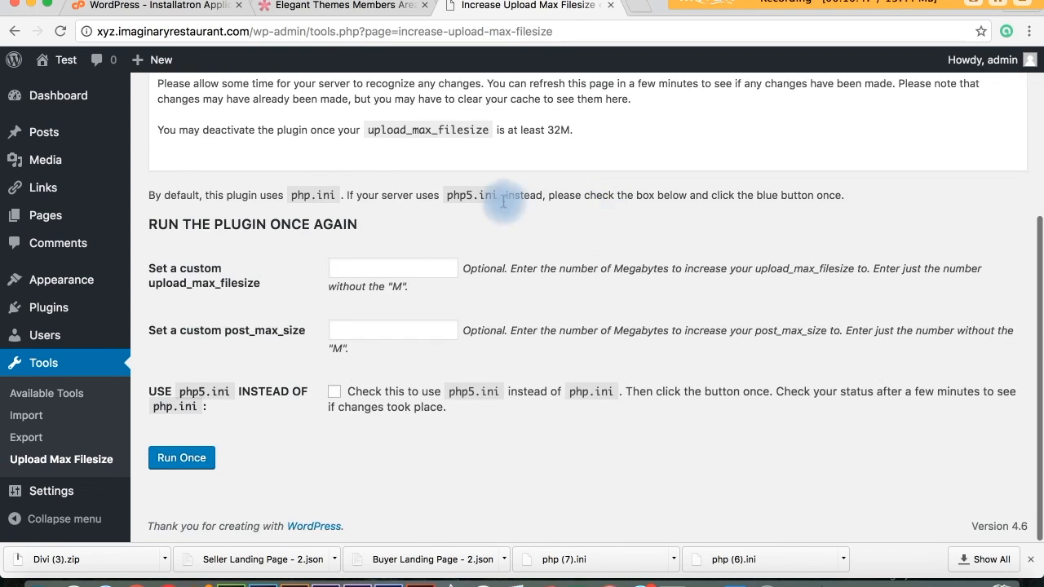
scroll(503, 202, up, 4)
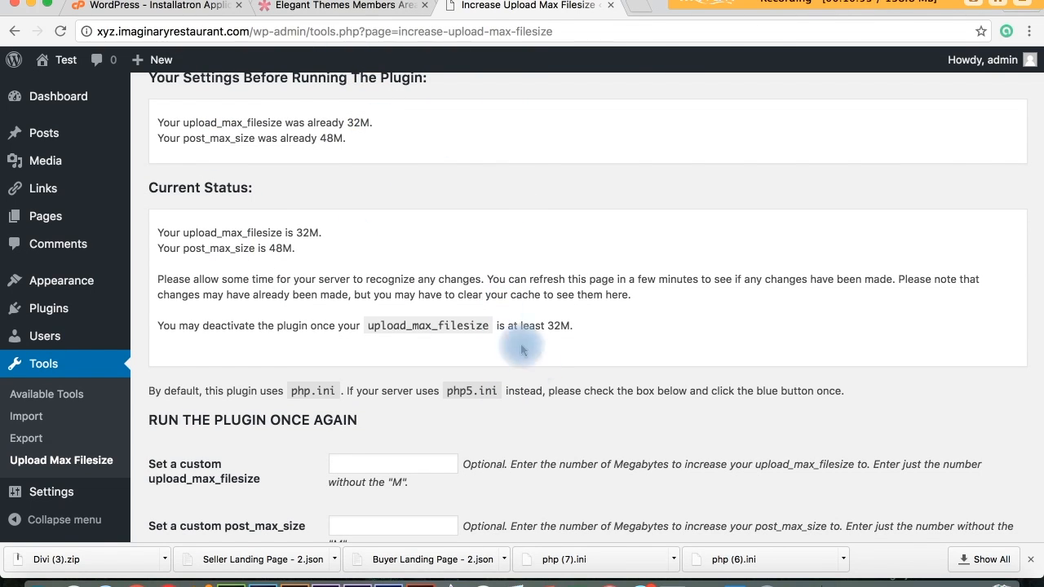
scroll(545, 415, down, 3)
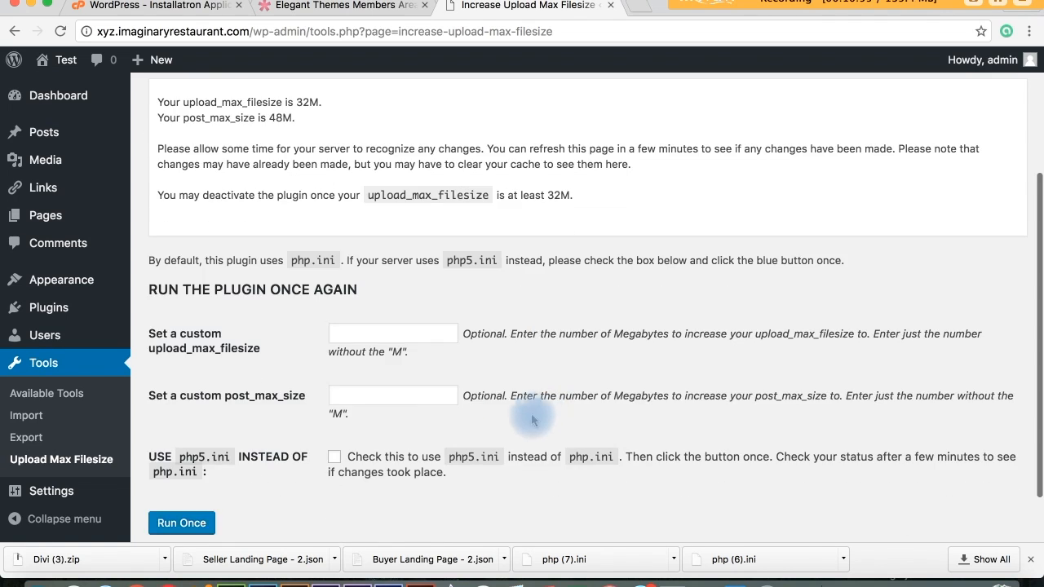
click(334, 334)
text(1)
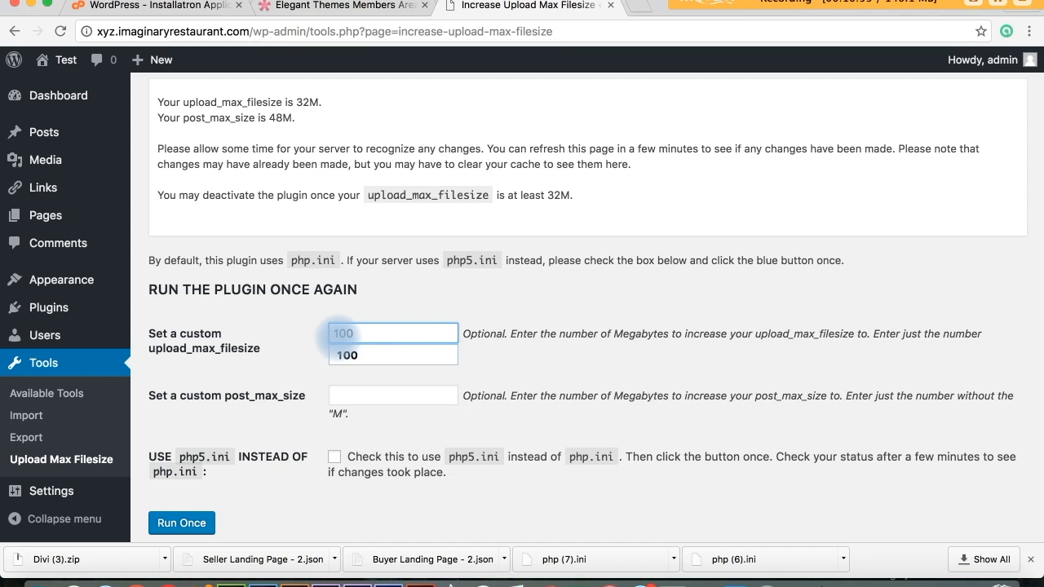
key(Tab)
text(1)
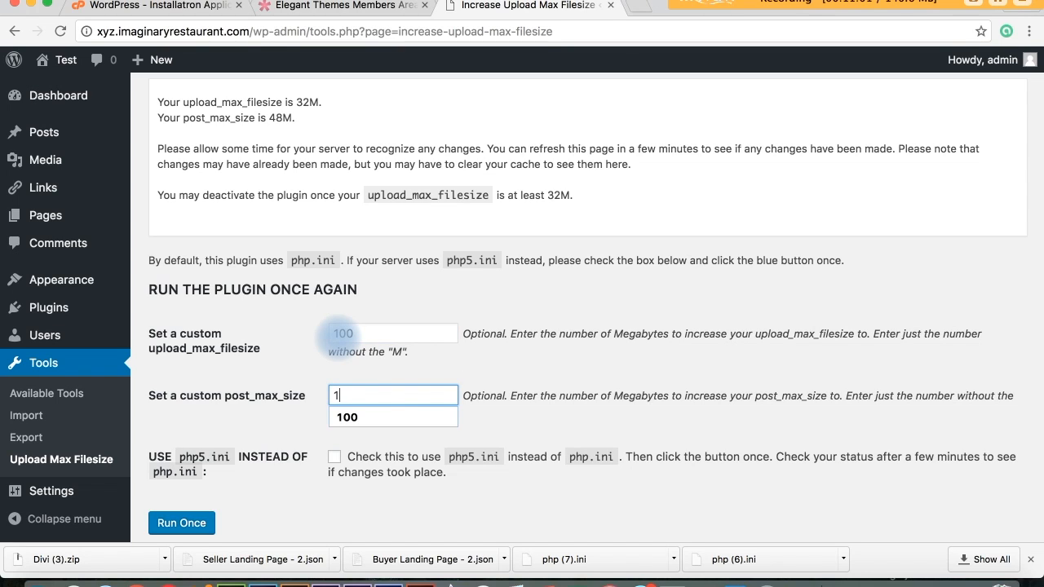
click(194, 527)
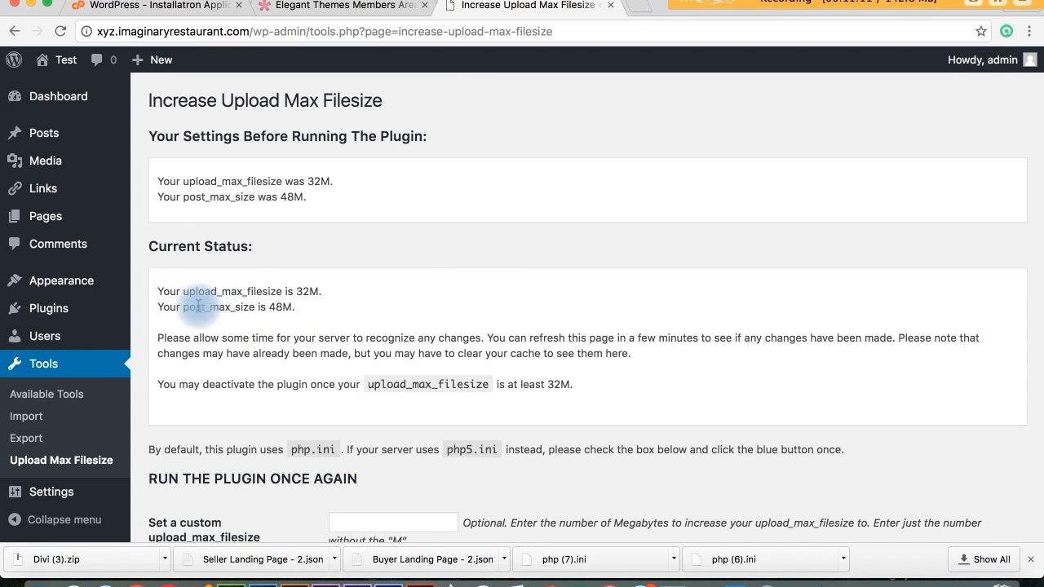
Upload Divi (3).zip from the computer as a new theme and install it.
mouse_move(98, 280)
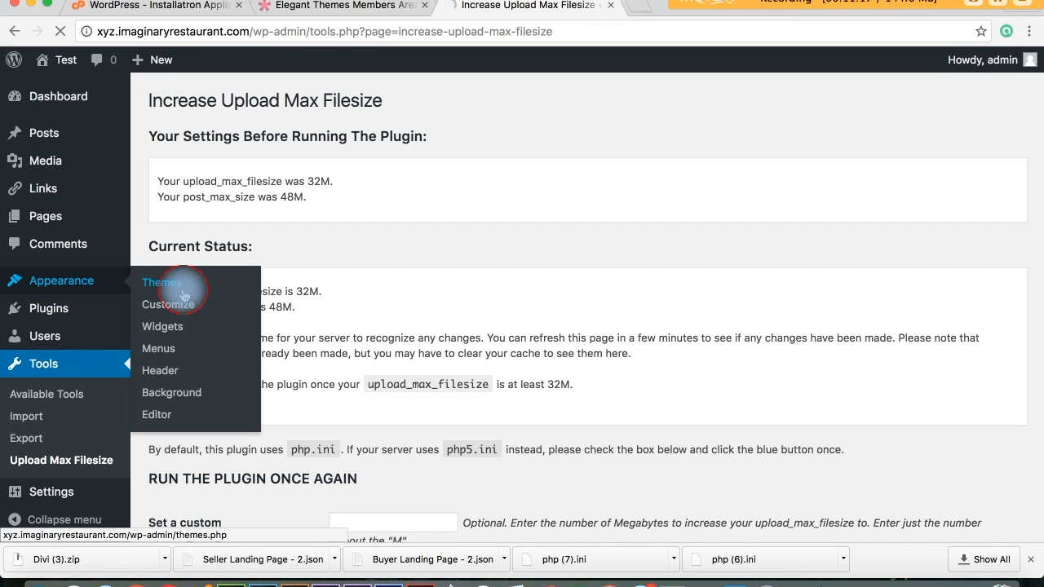
click(183, 290)
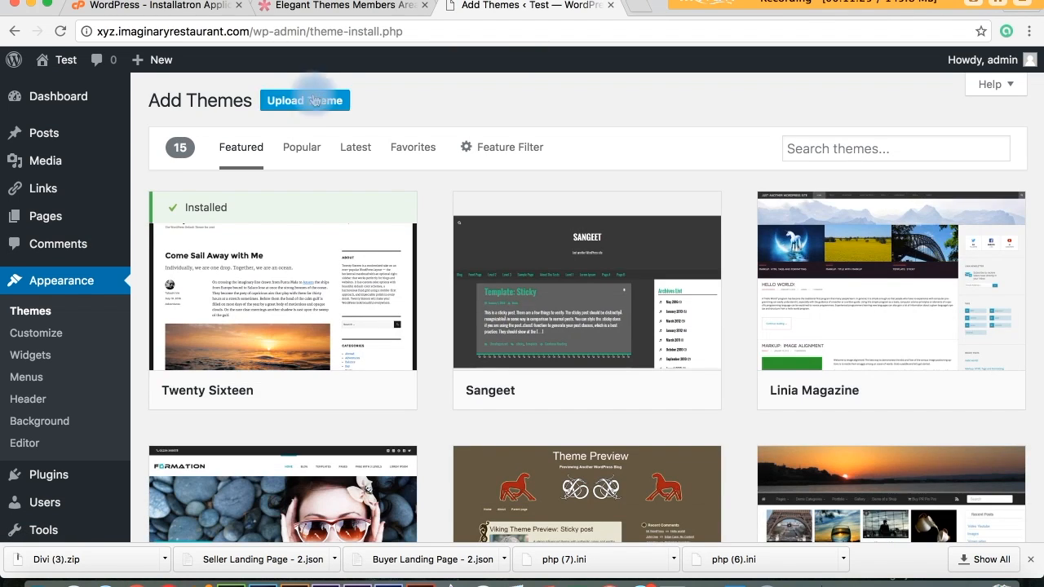
click(314, 100)
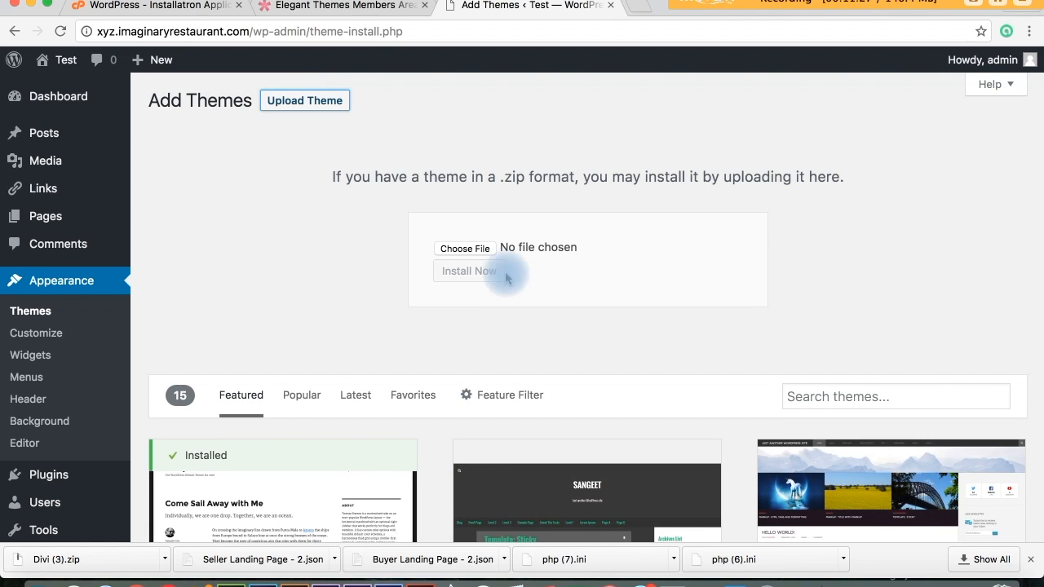
click(465, 249)
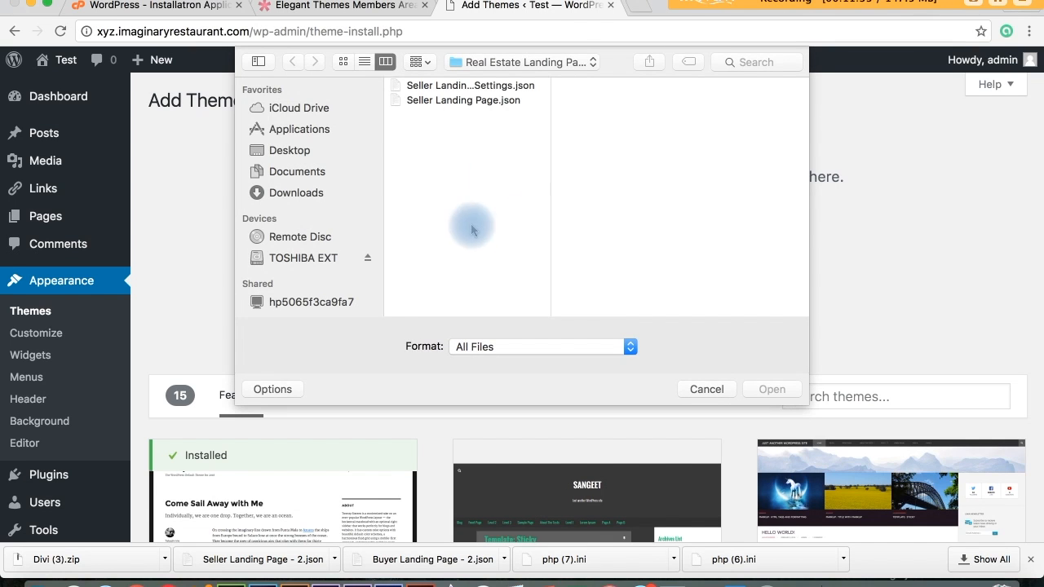
key(super+alt+l)
click(740, 63)
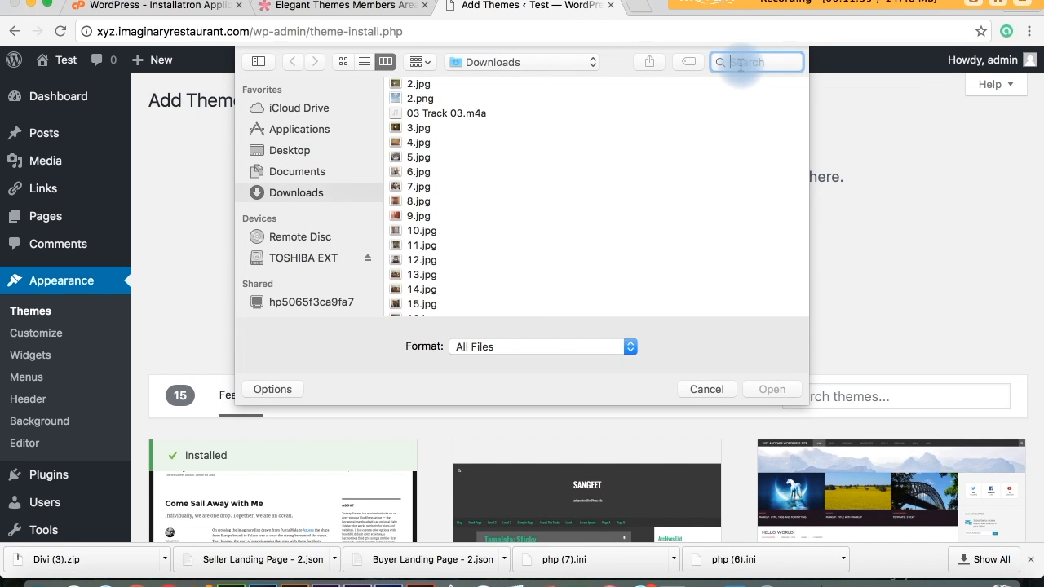
text(divi)
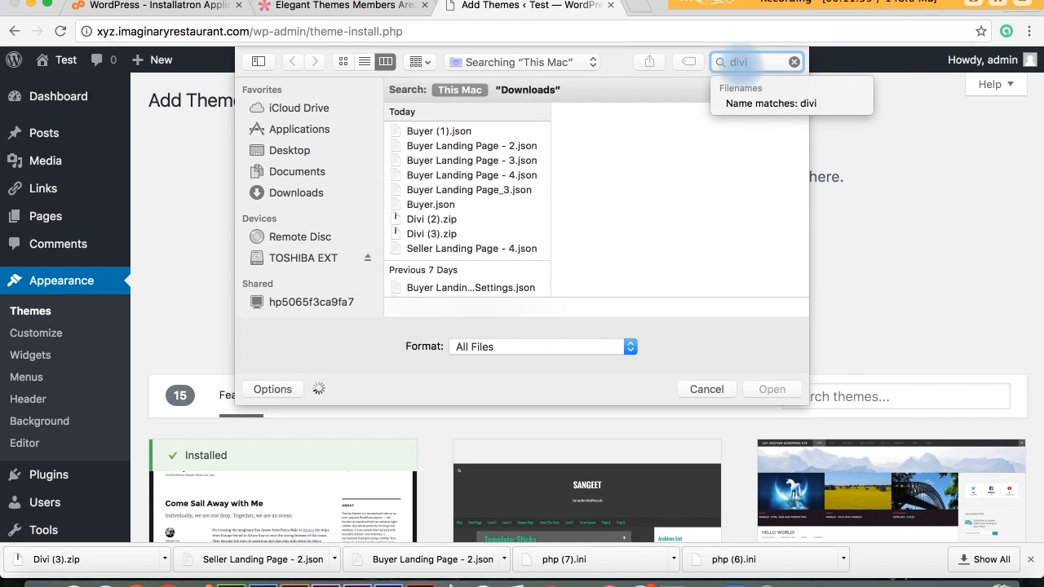
click(428, 234)
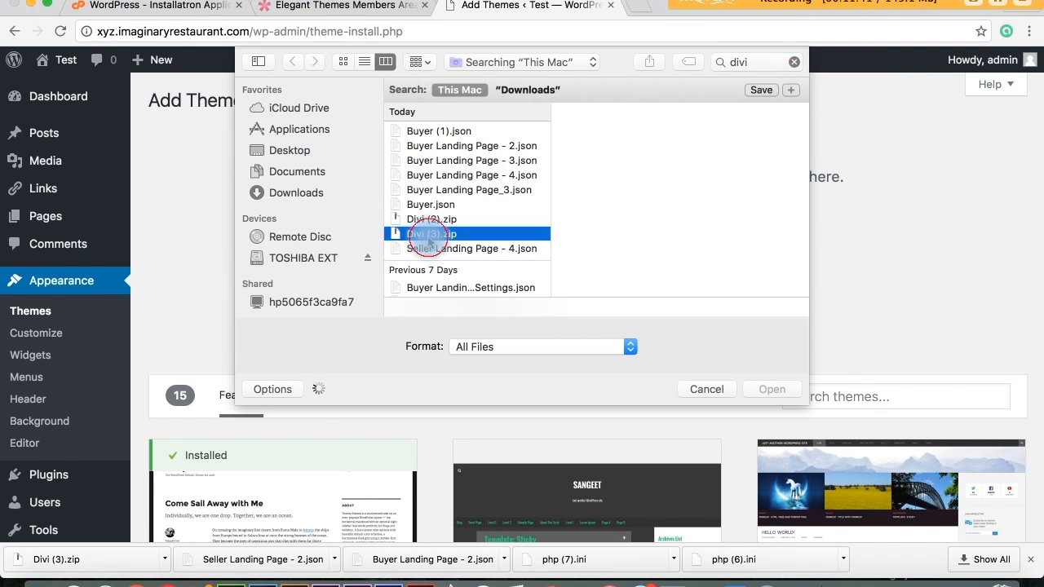
double_click(428, 235)
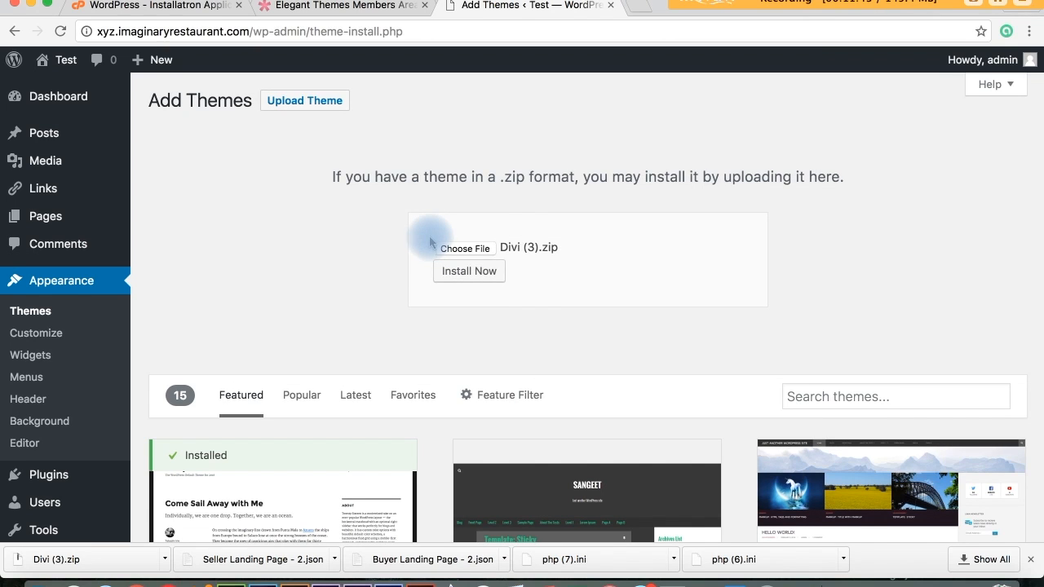
click(488, 278)
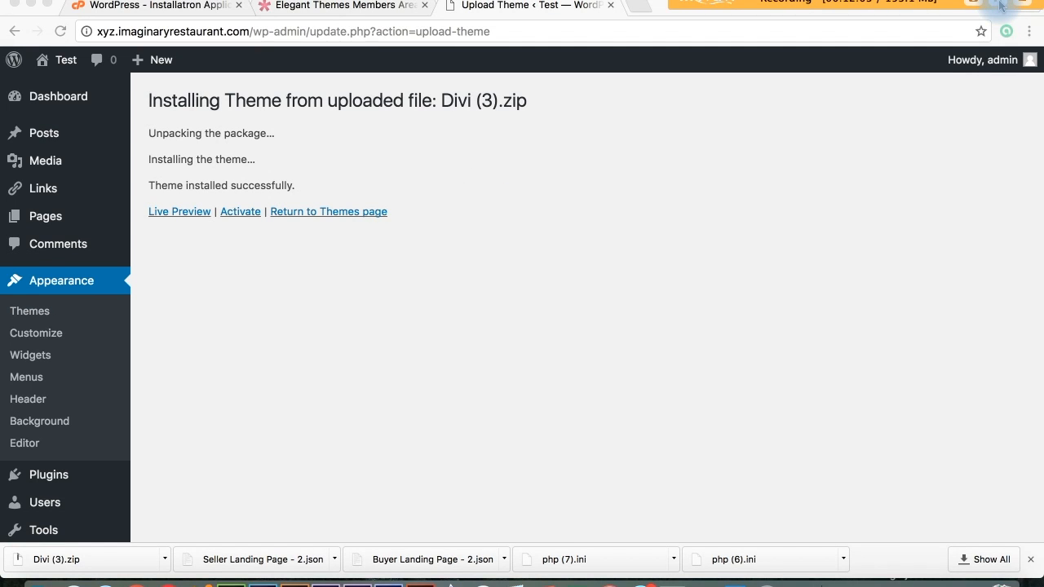
Activate the newly installed Divi theme and look over the site's installed themes.
click(245, 216)
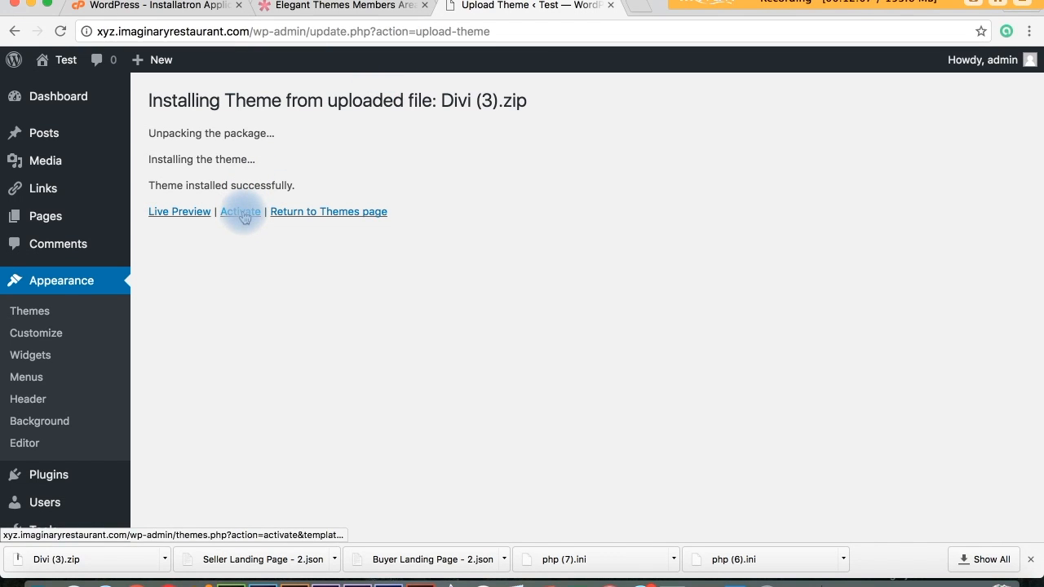
click(996, 4)
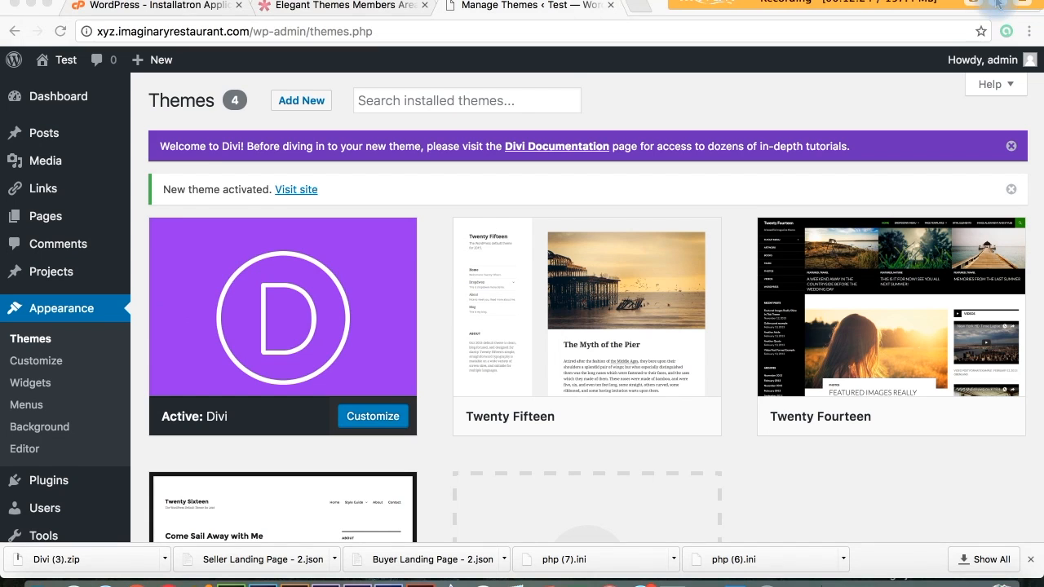
click(628, 91)
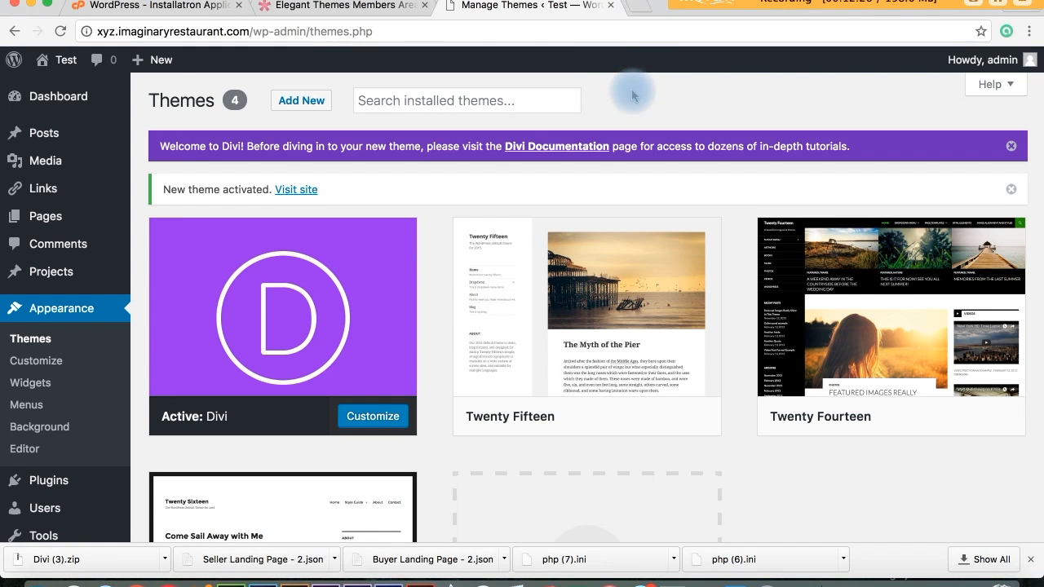
scroll(632, 95, down, 5)
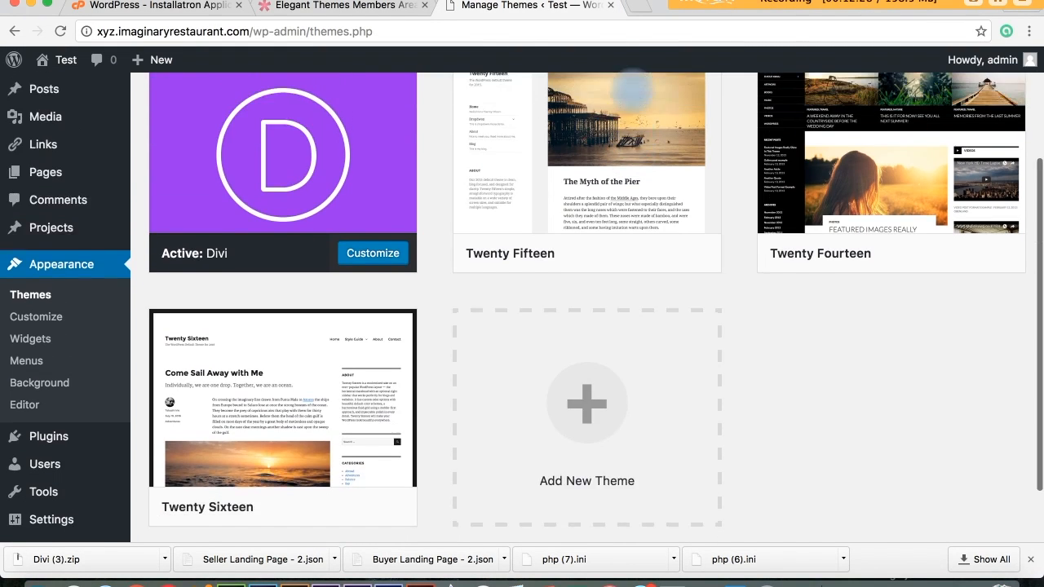
scroll(630, 87, up, 5)
scroll(632, 92, down, 1)
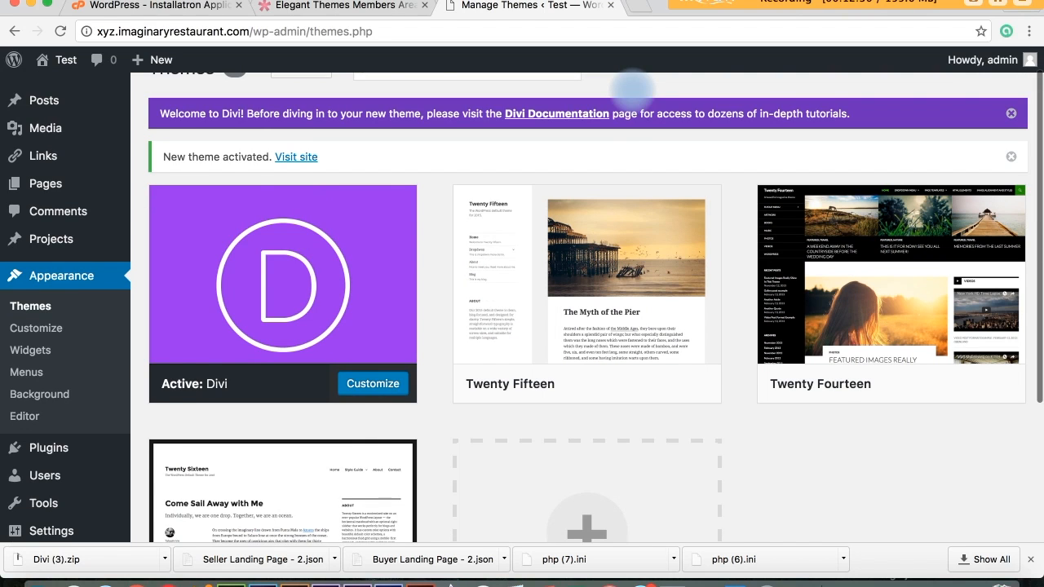
scroll(632, 91, down, 1)
scroll(632, 91, up, 2)
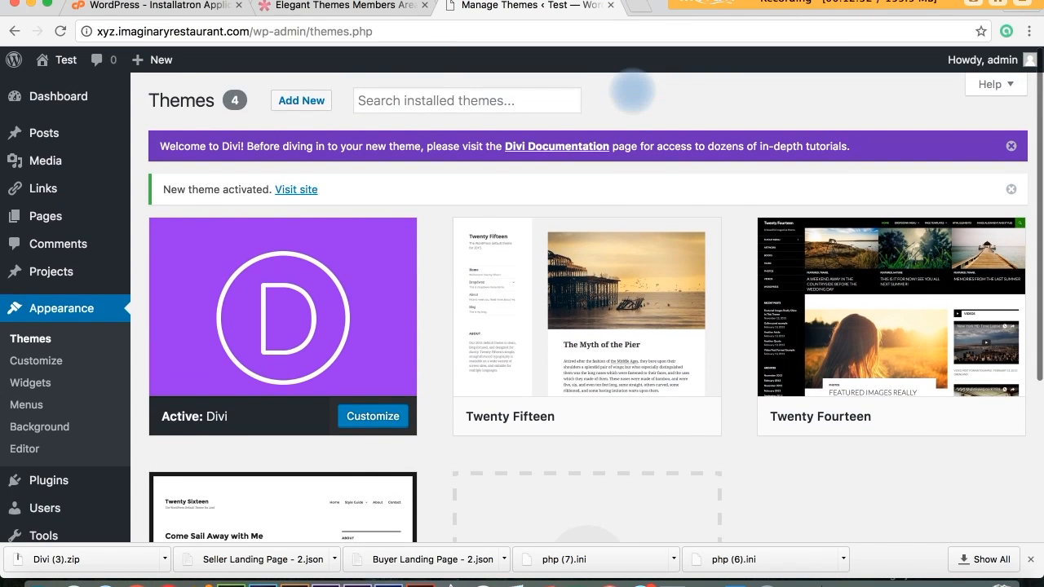
Start a new page on the site.
mouse_move(143, 64)
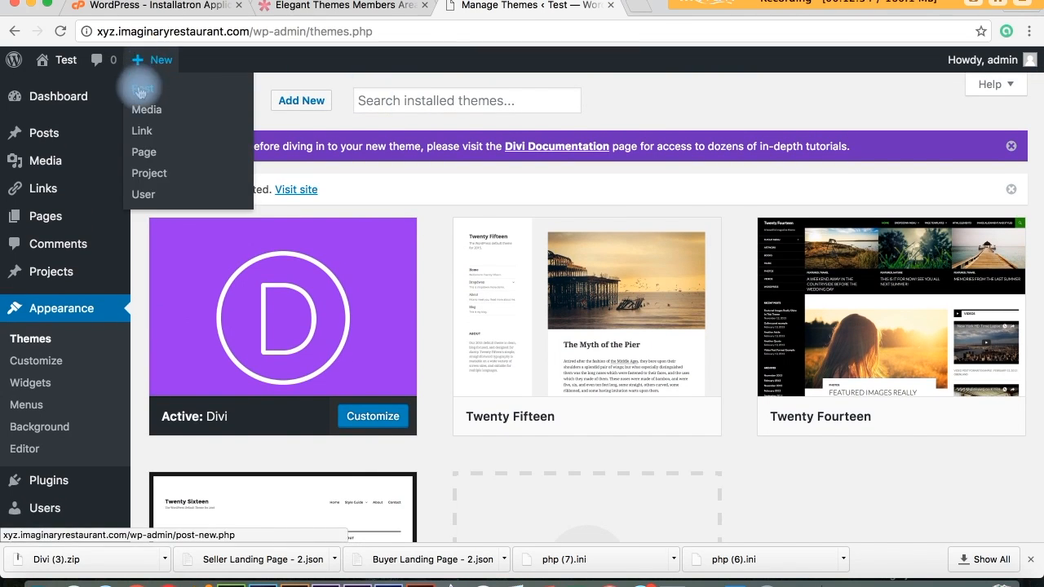
click(151, 154)
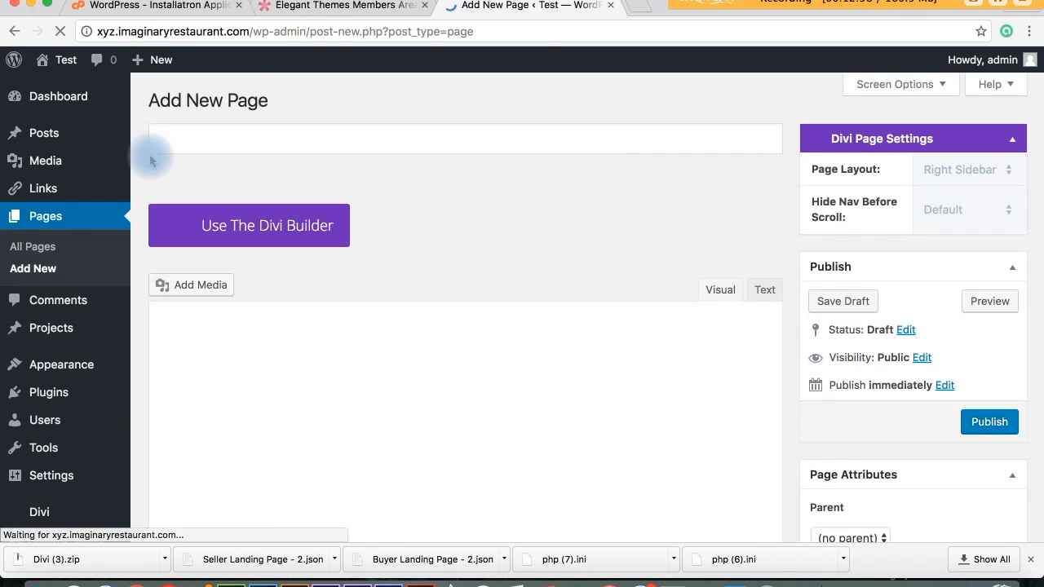
Title the new page Buyer Landing Page and switch it to the Divi Builder.
click(199, 133)
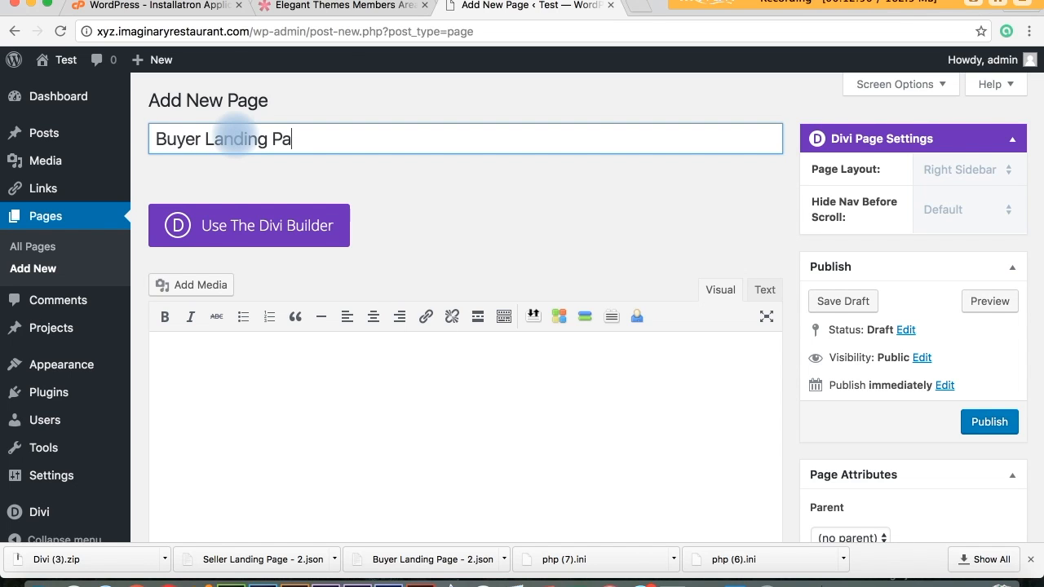
click(244, 225)
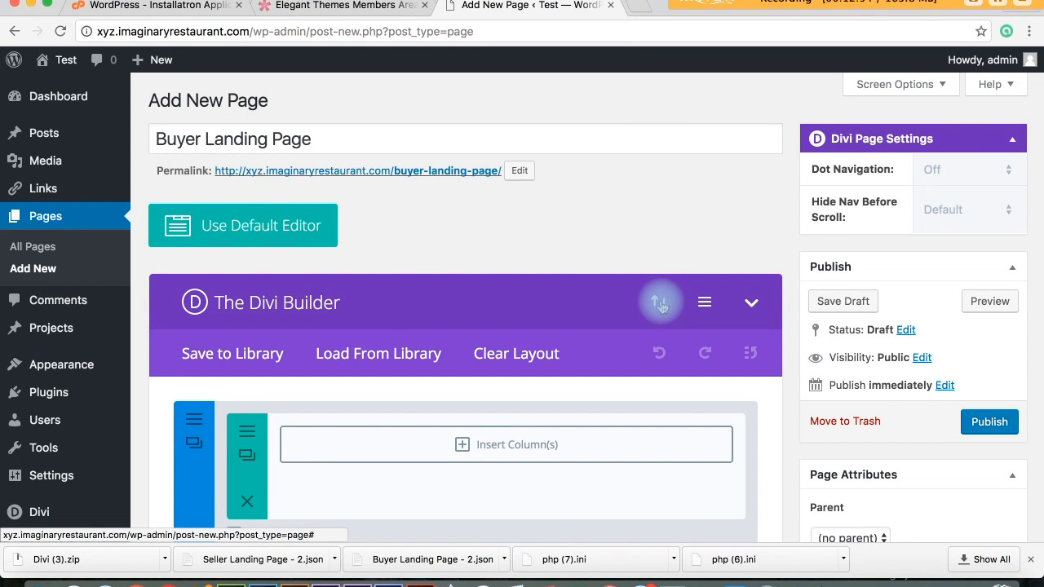
Find Buyer Landing Page - 4.json on the computer and import it as the page's Divi Builder layout.
click(658, 303)
click(532, 204)
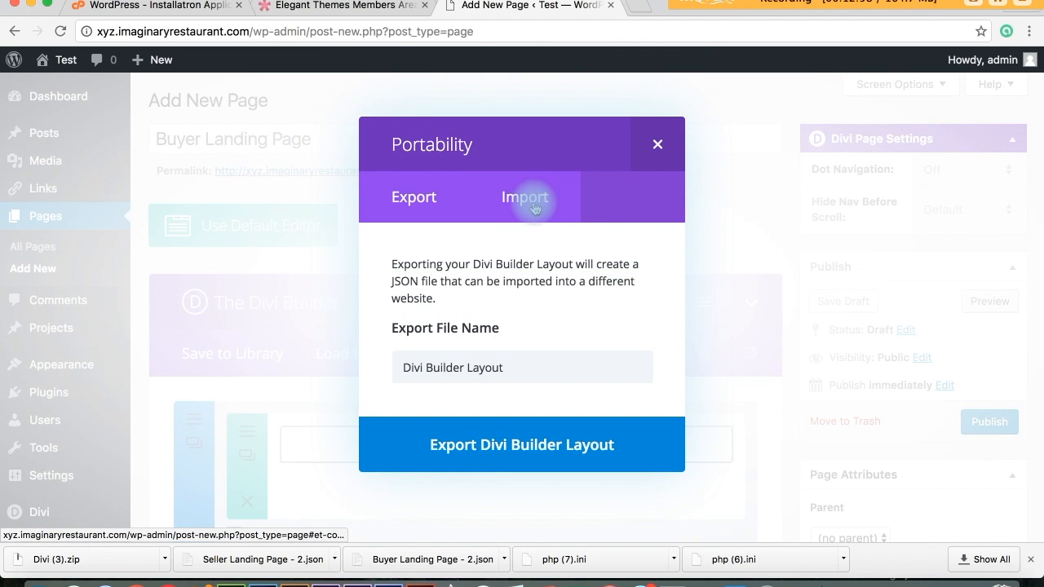
click(582, 367)
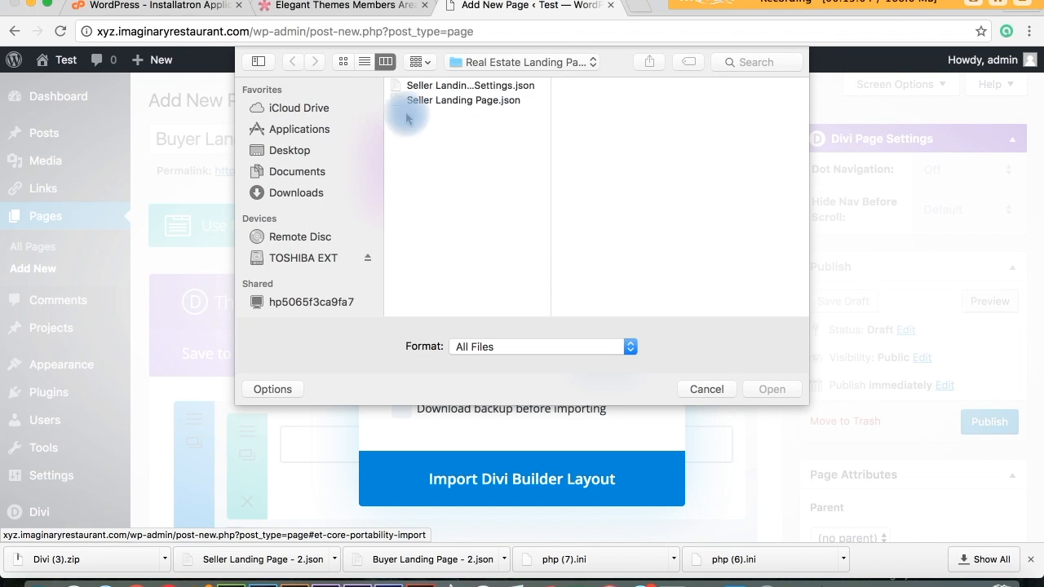
key(super+alt+l)
click(737, 62)
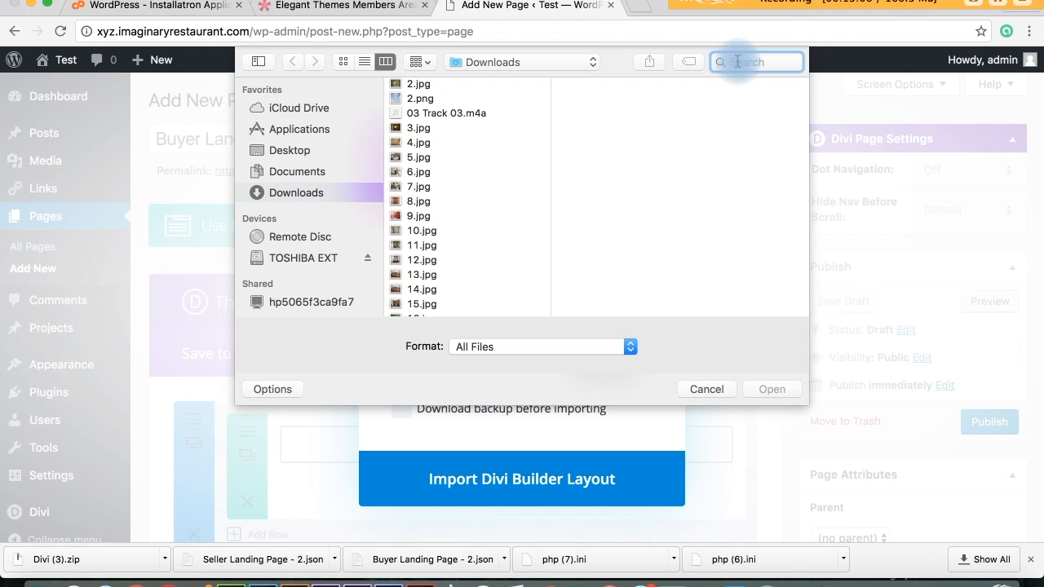
text(buy)
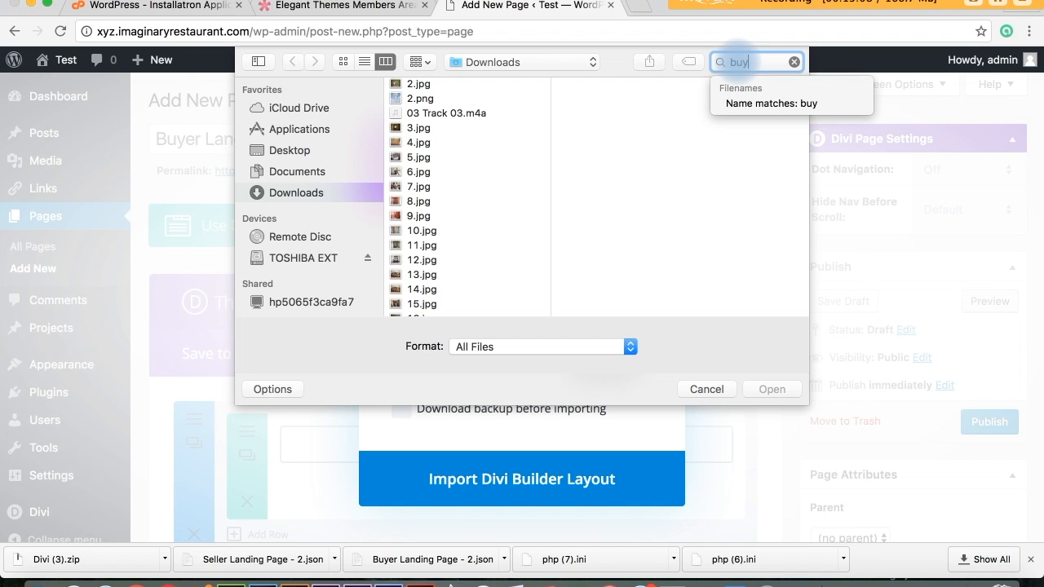
text(er)
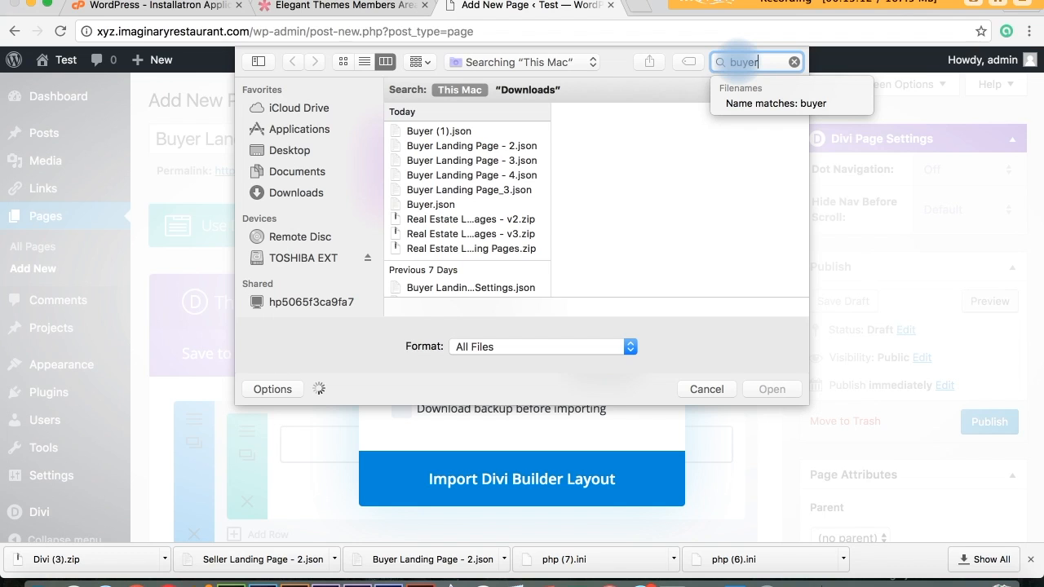
double_click(513, 175)
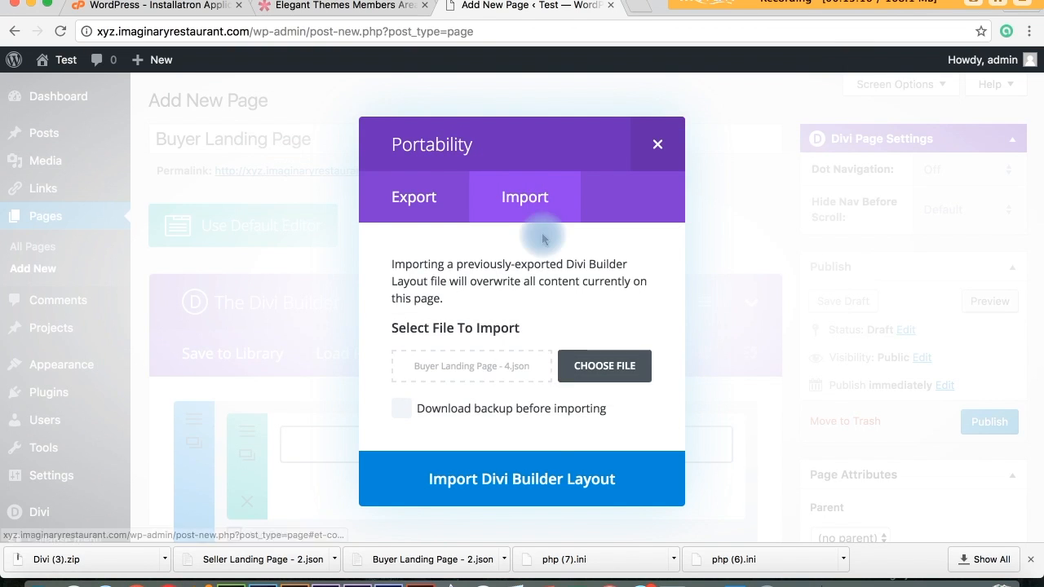
click(532, 483)
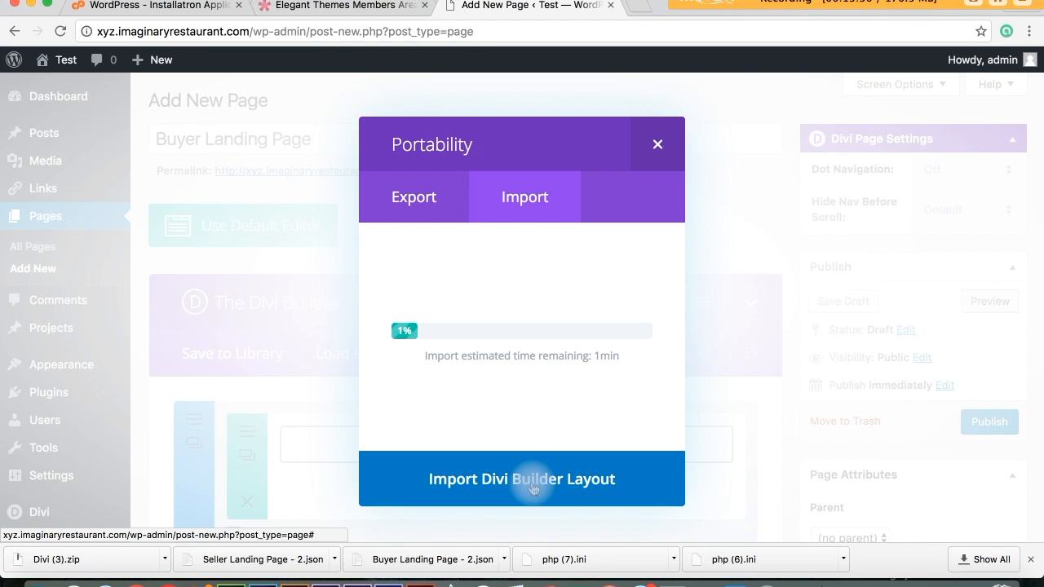
click(1003, 4)
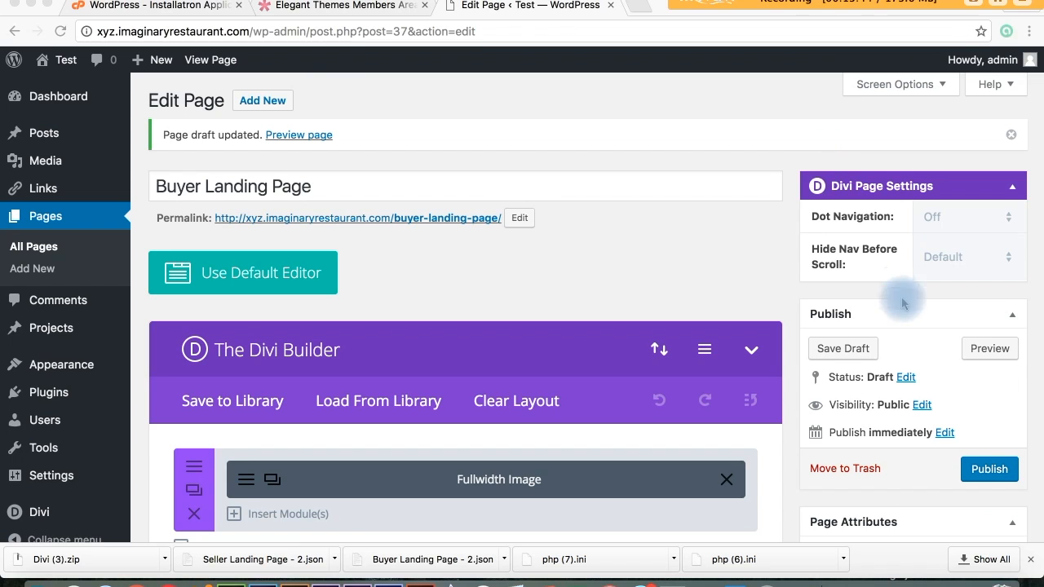
Publish the Buyer Landing Page and review the live page from header to footer.
click(987, 471)
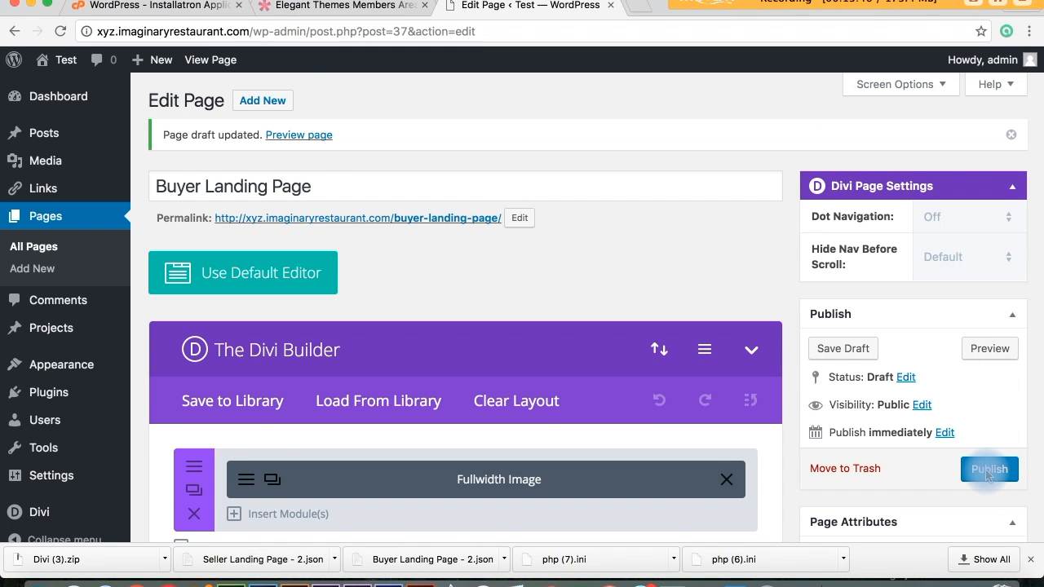
click(987, 471)
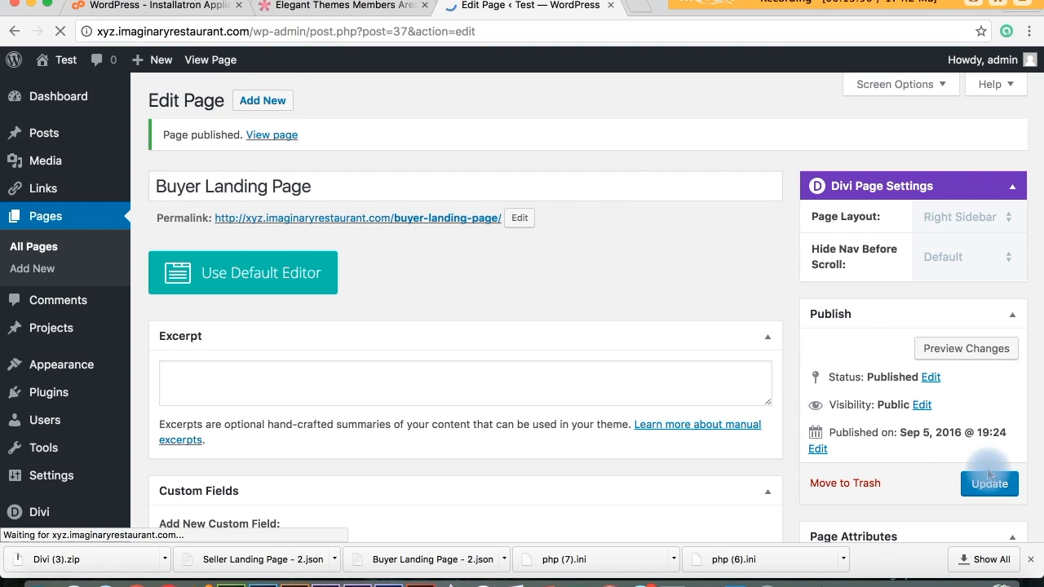
click(287, 137)
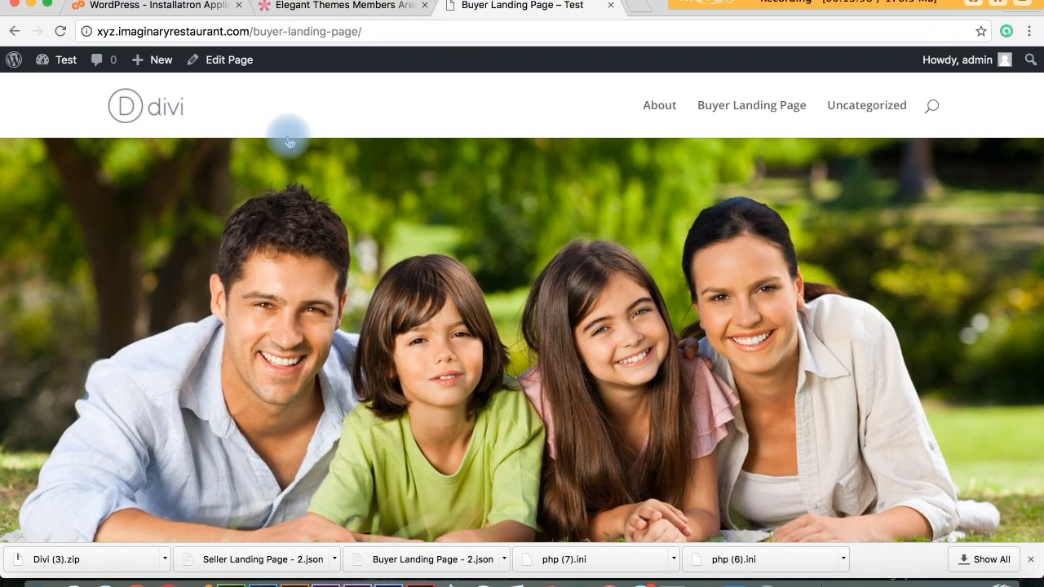
scroll(290, 142, down, 10)
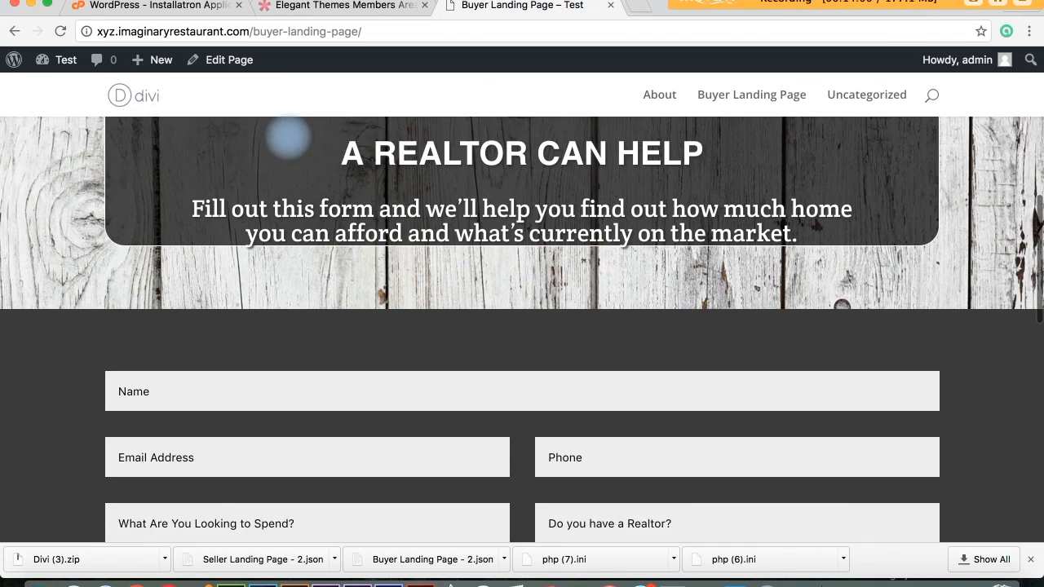
scroll(289, 139, down, 10)
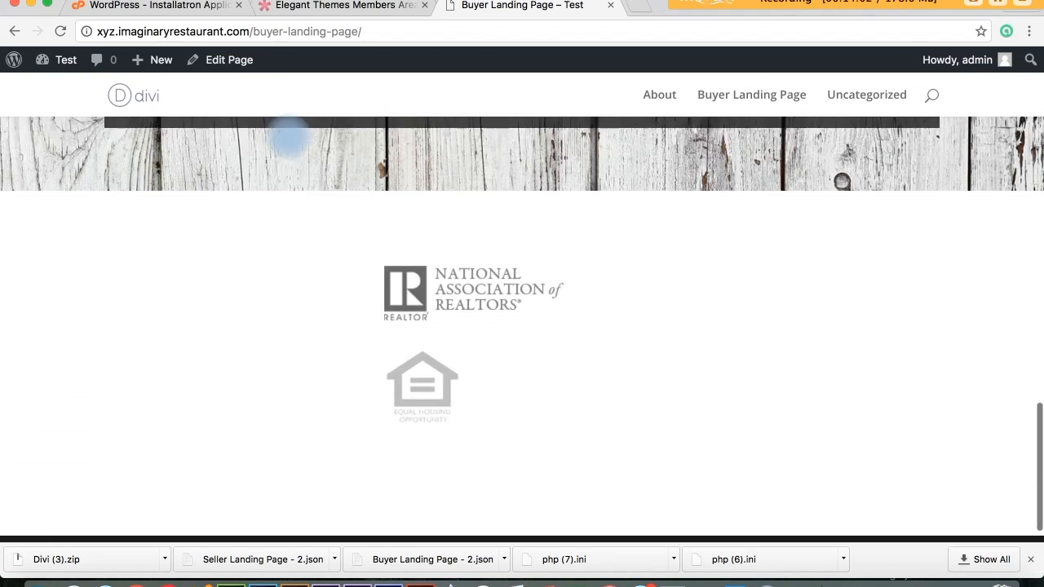
scroll(290, 139, down, 1)
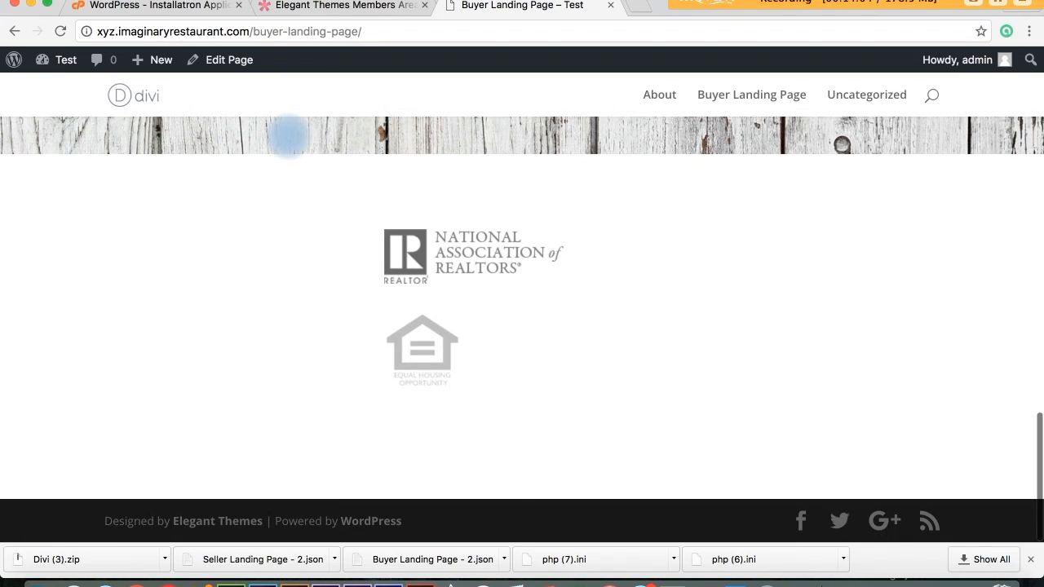
scroll(290, 139, up, 6)
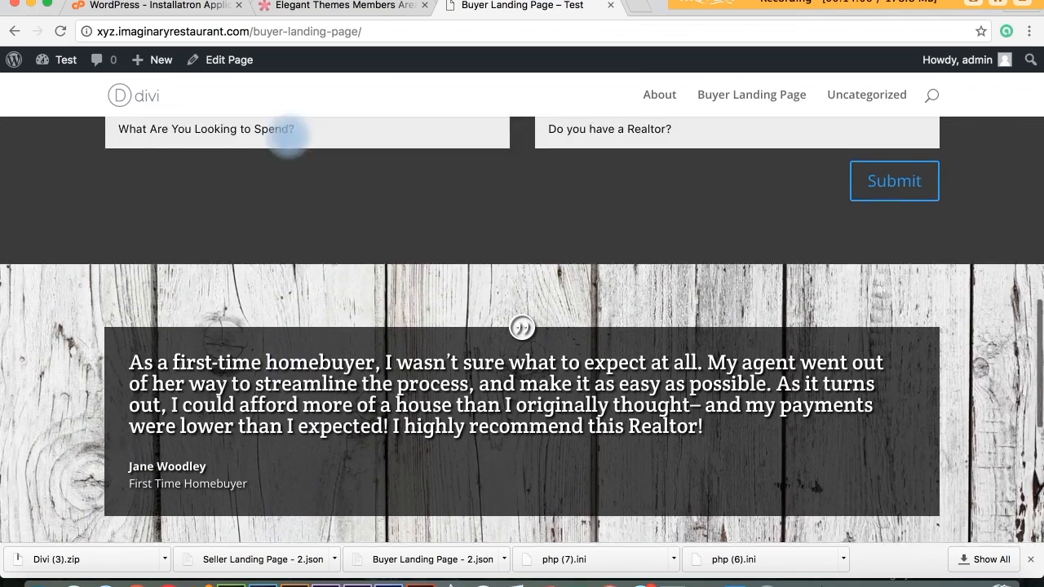
scroll(289, 138, up, 10)
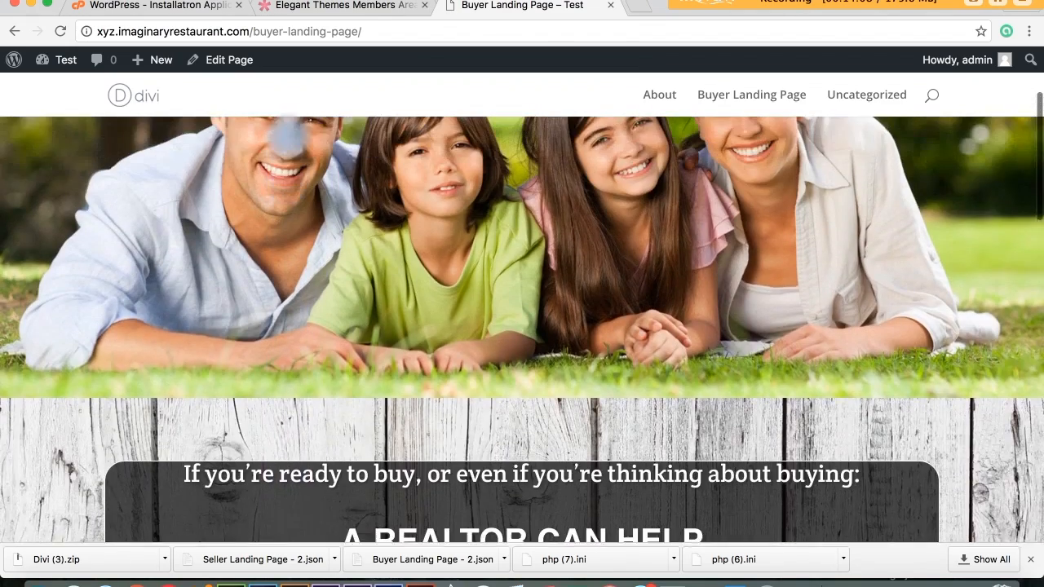
scroll(289, 138, up, 3)
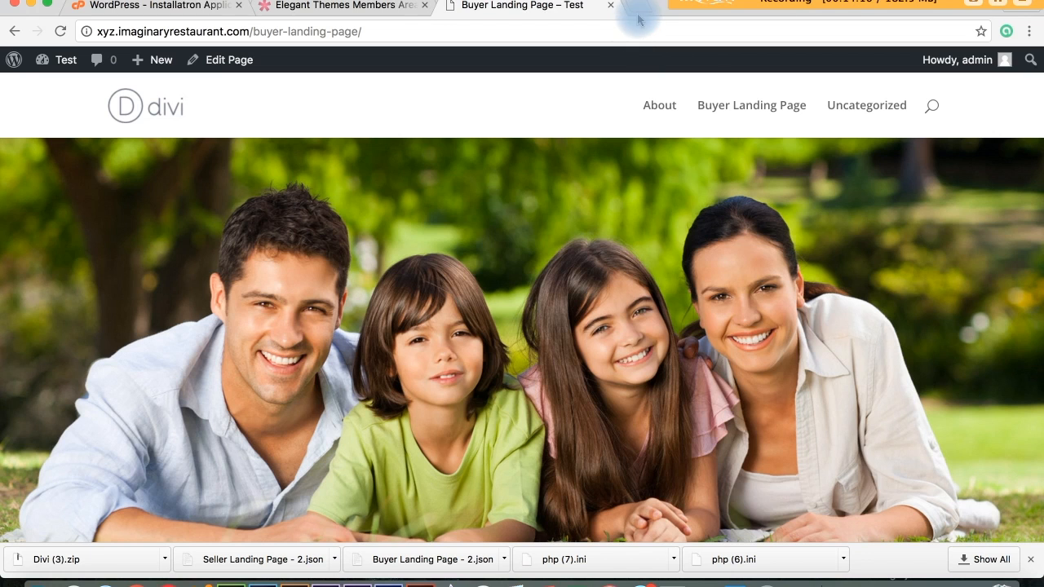
Search Google for "remove header divi" and open Divi Booster's Hide the Divi Theme Header article.
click(315, 13)
click(317, 32)
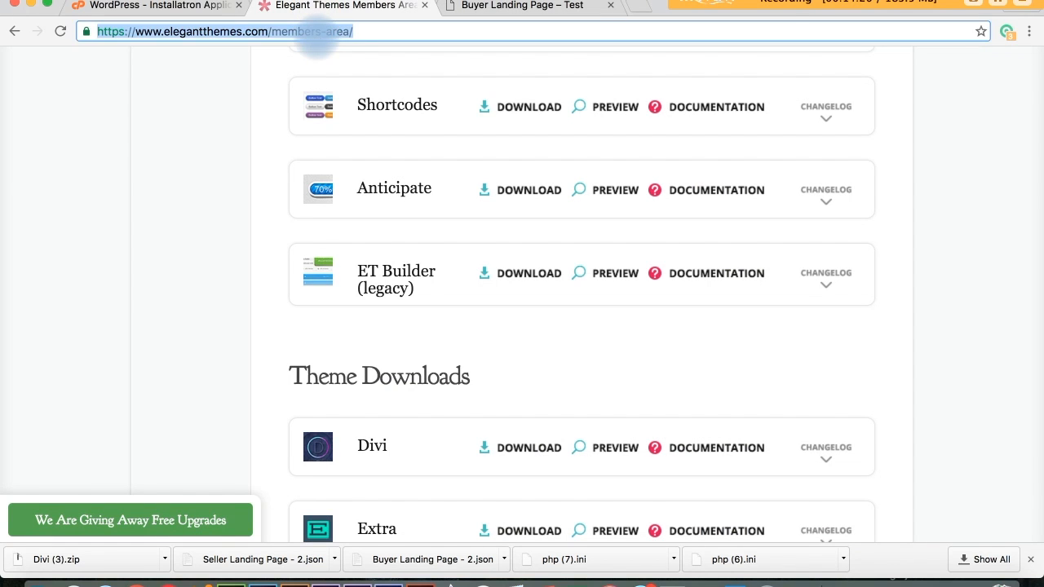
text(google)
key(Return)
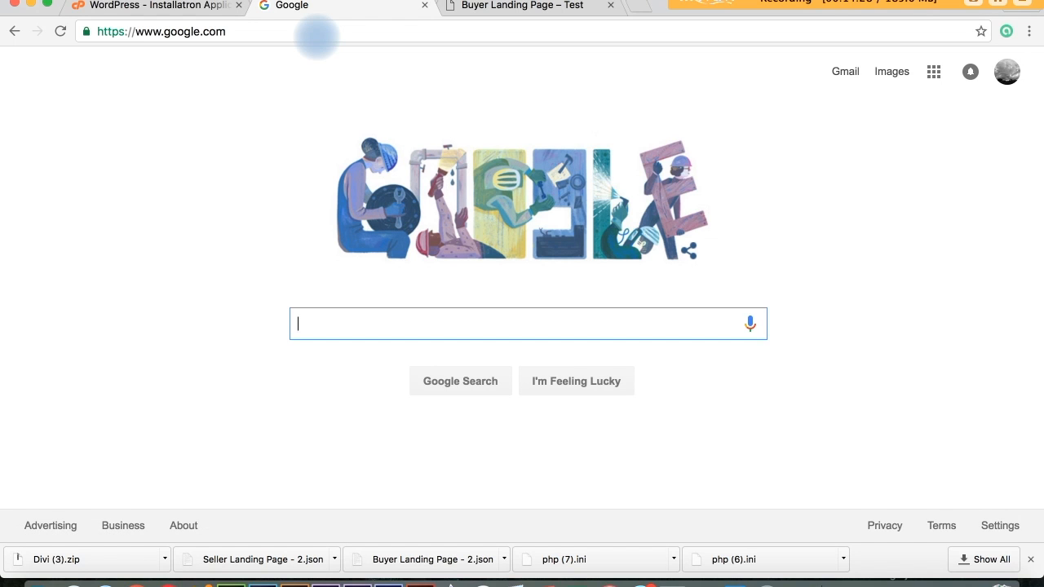
text(rem)
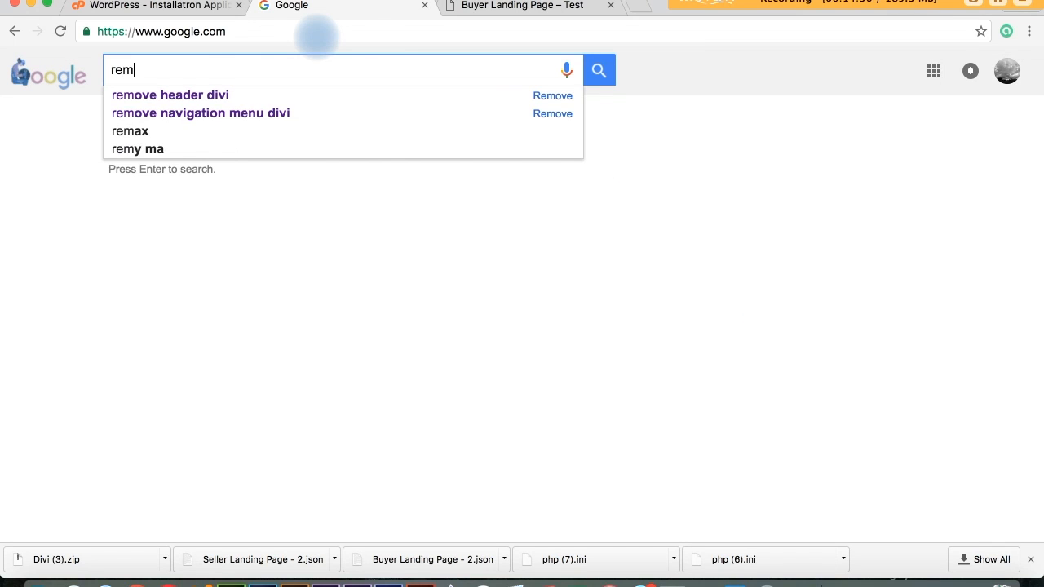
key(Down)
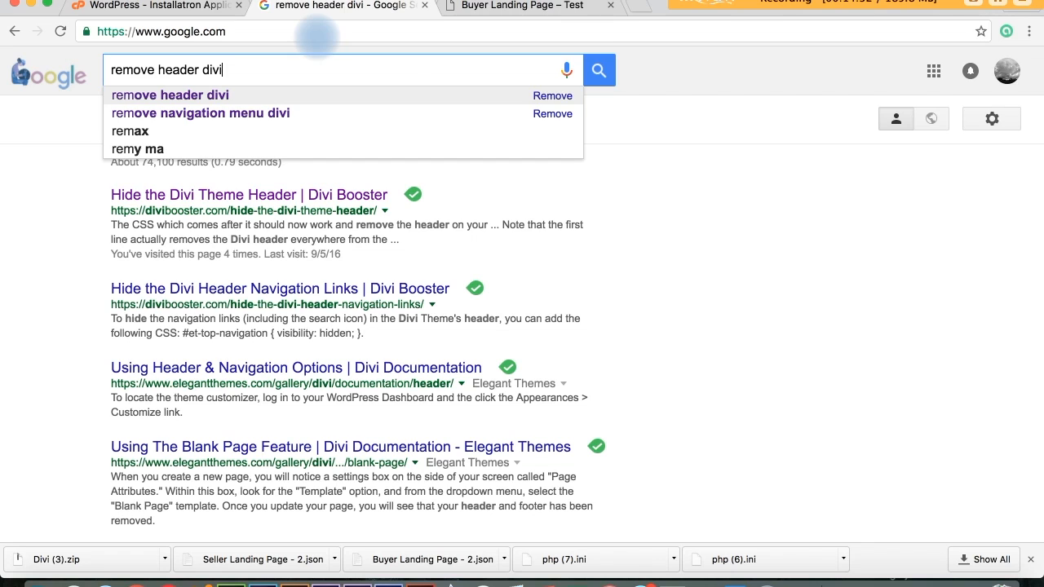
key(Return)
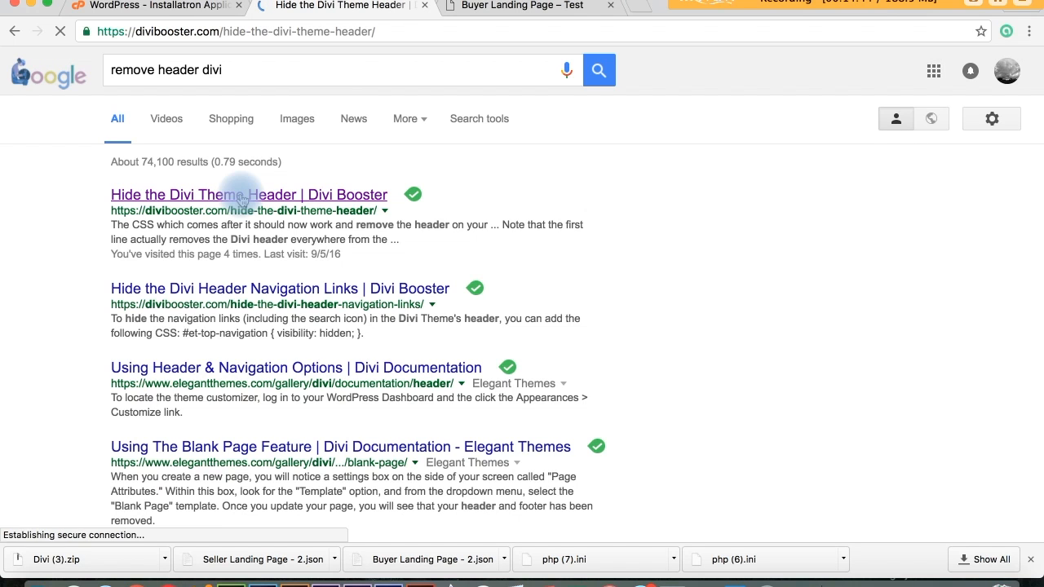
Copy the article's full CSS snippet covering the #main-header and #page-container rules.
scroll(242, 200, down, 10)
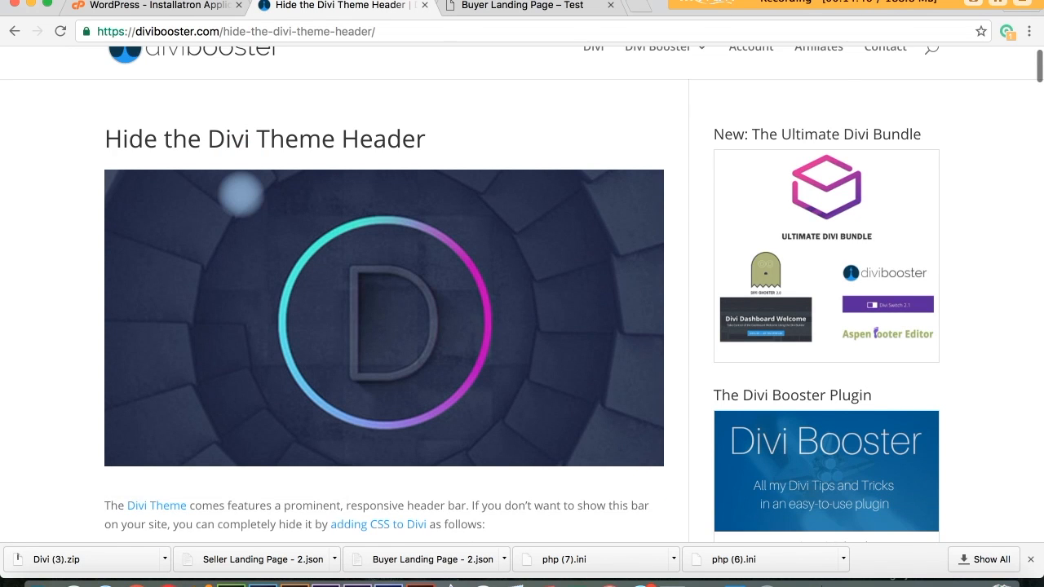
scroll(241, 200, down, 2)
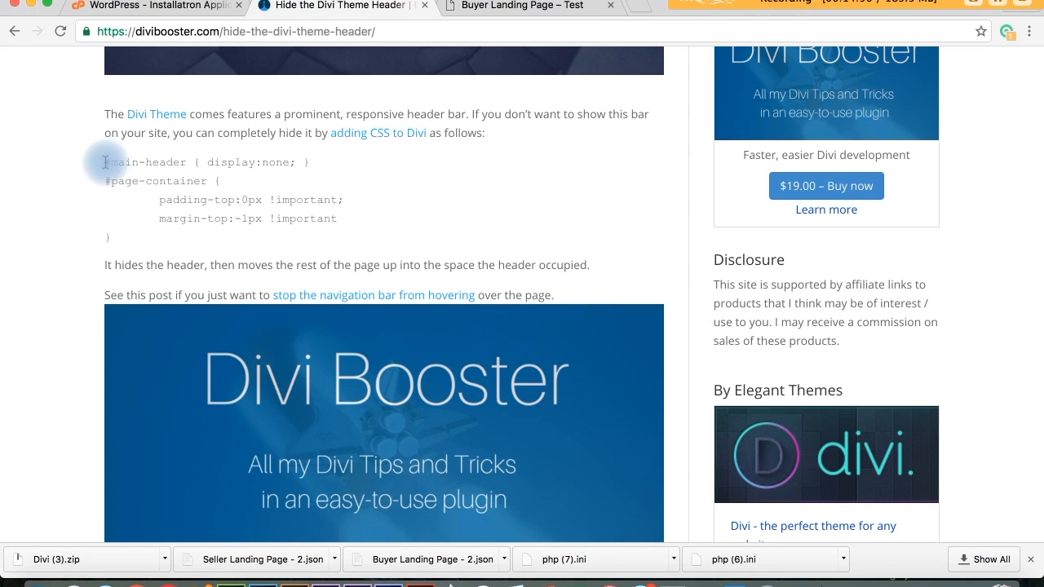
drag(106, 162, 123, 199)
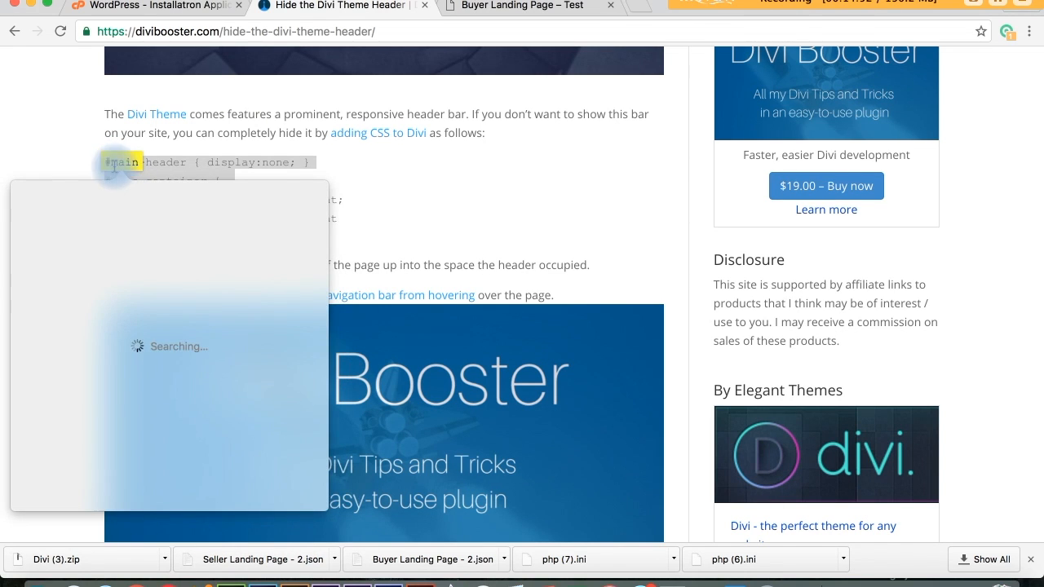
click(112, 169)
click(109, 163)
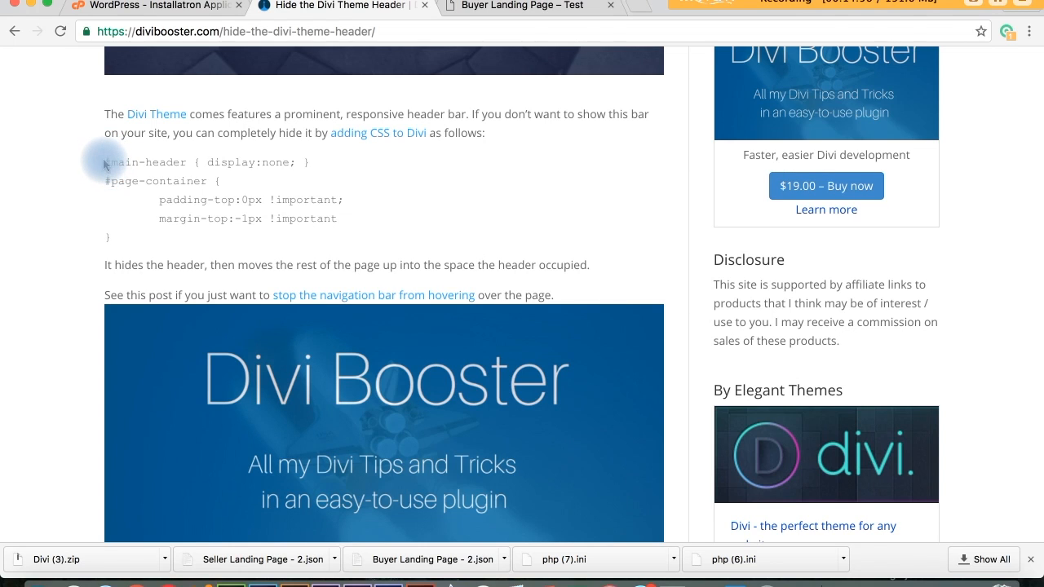
drag(106, 163, 127, 253)
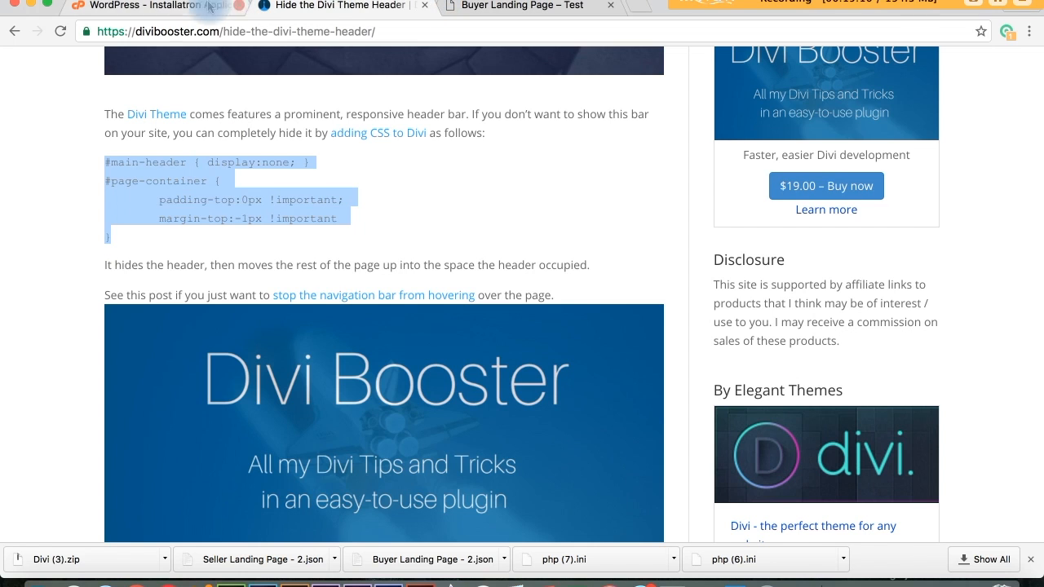
Return to the Test site's dashboard and open the Divi Theme Options.
click(481, 6)
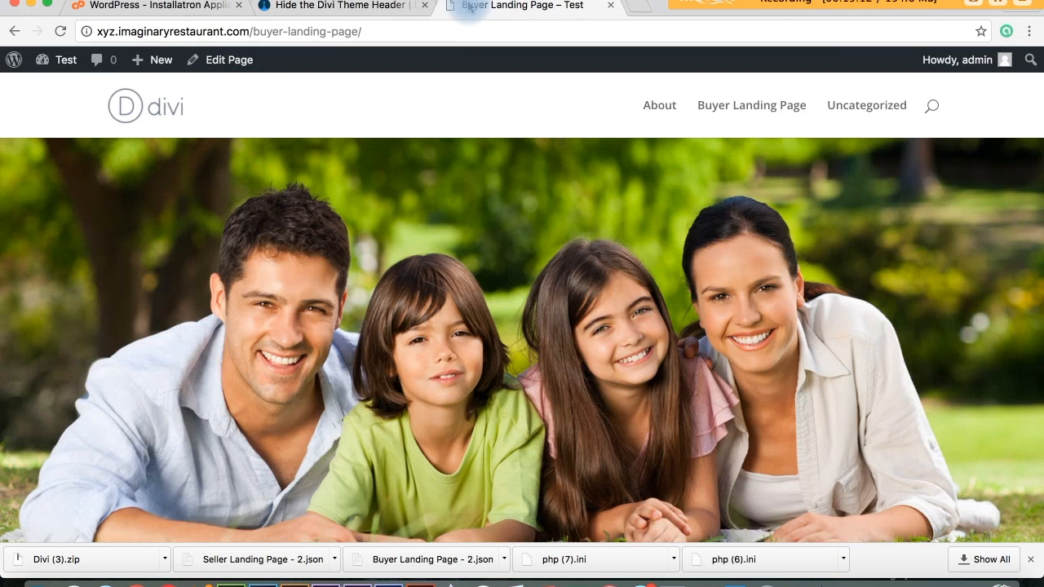
mouse_move(49, 65)
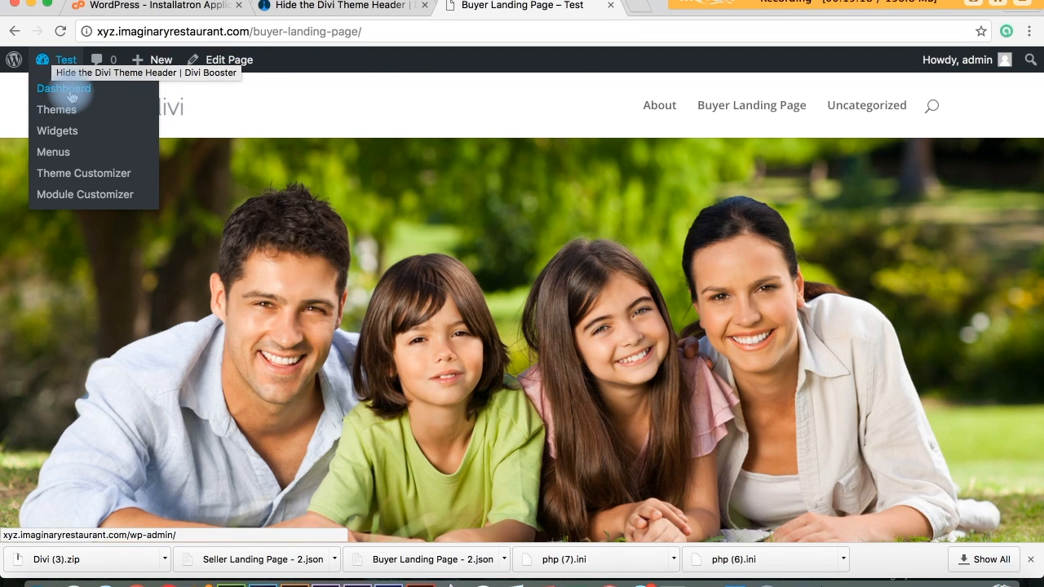
click(71, 92)
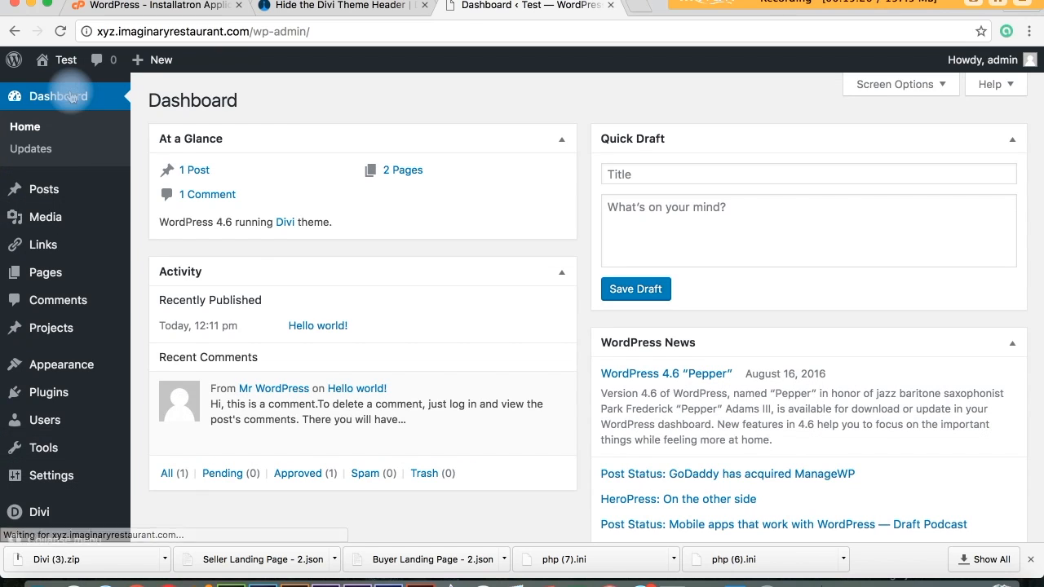
scroll(137, 430, down, 3)
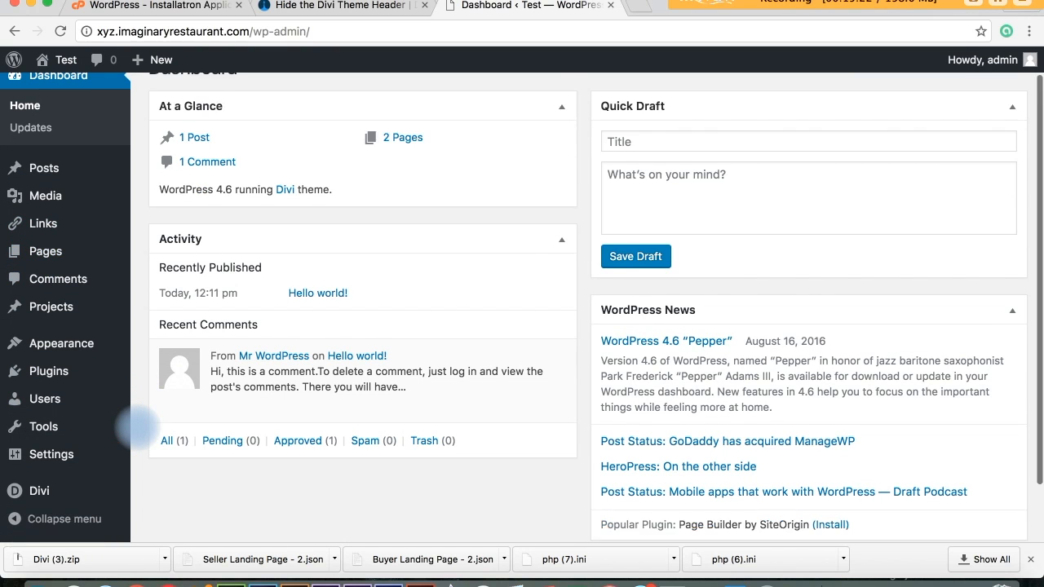
mouse_move(56, 493)
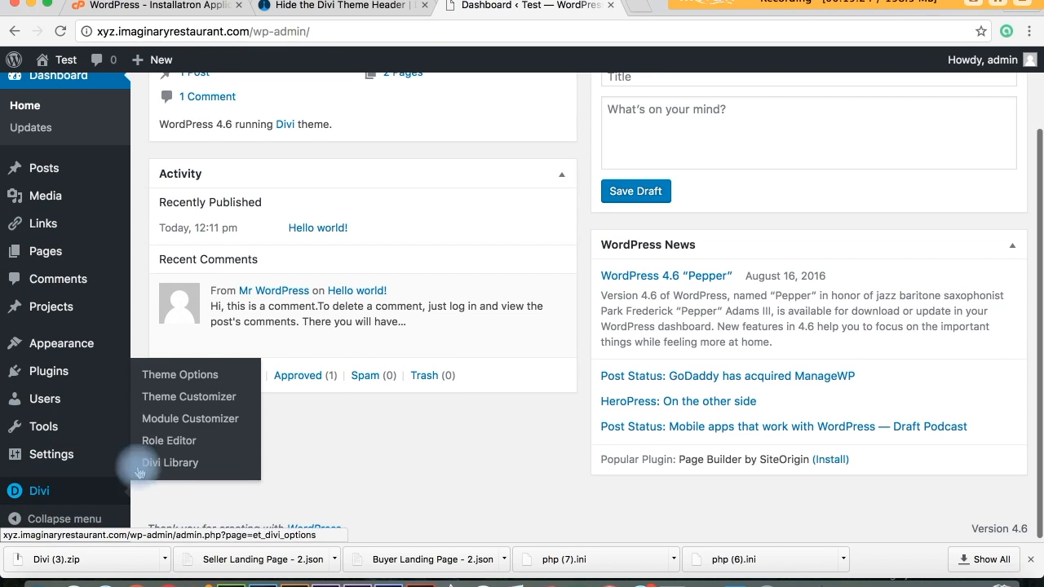
click(191, 377)
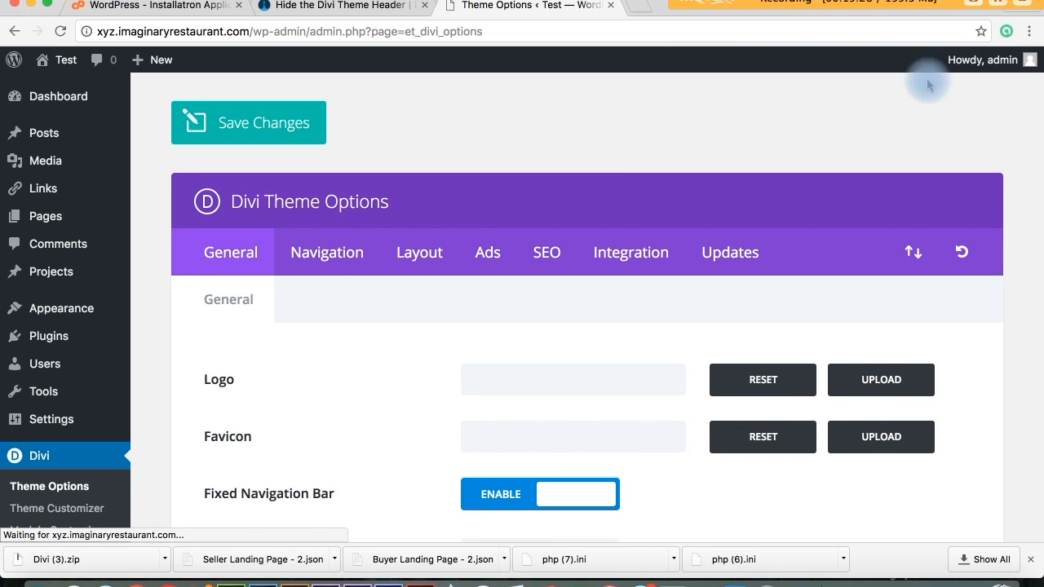
Paste the copied header-hiding snippet into the Custom CSS of the Divi Theme Options and save the changes.
scroll(1029, 214, down, 5)
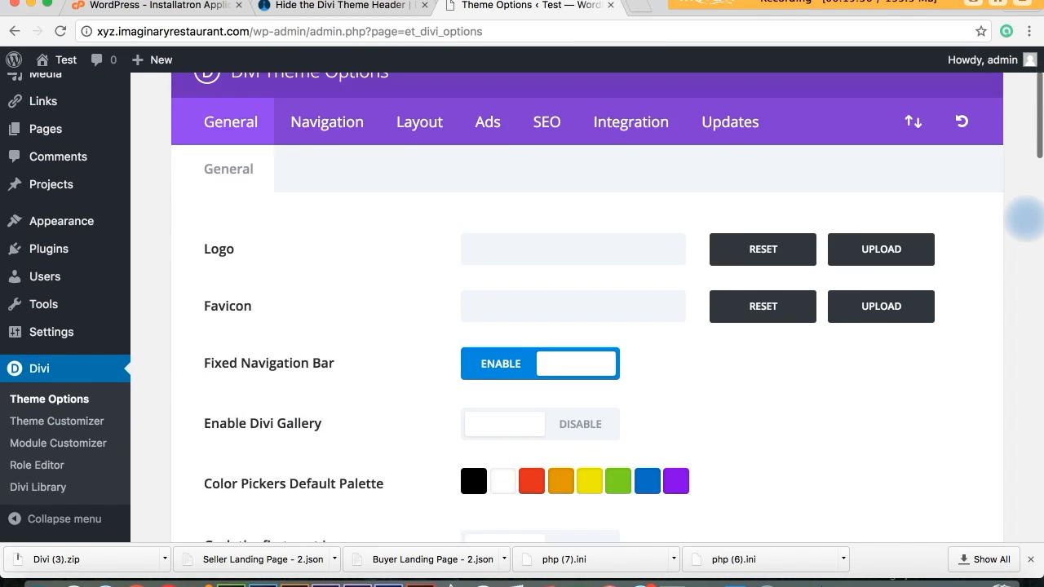
scroll(1024, 219, down, 10)
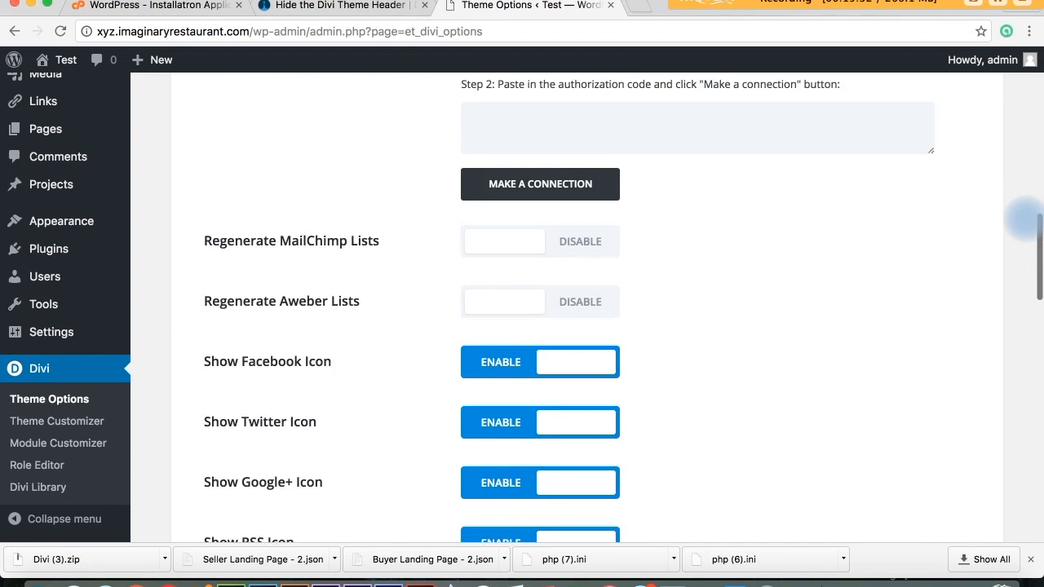
scroll(1024, 219, down, 10)
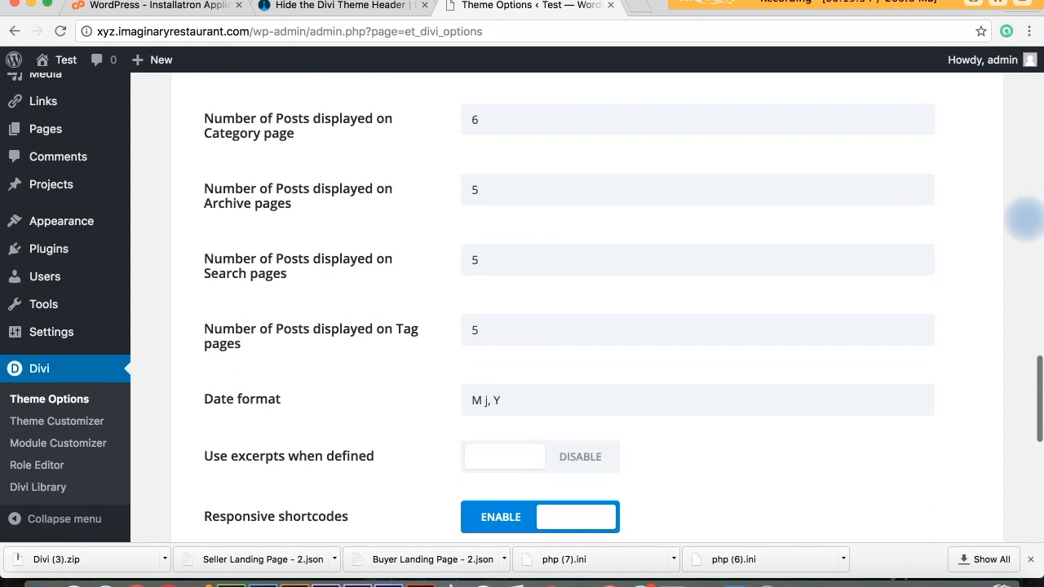
scroll(1024, 219, down, 5)
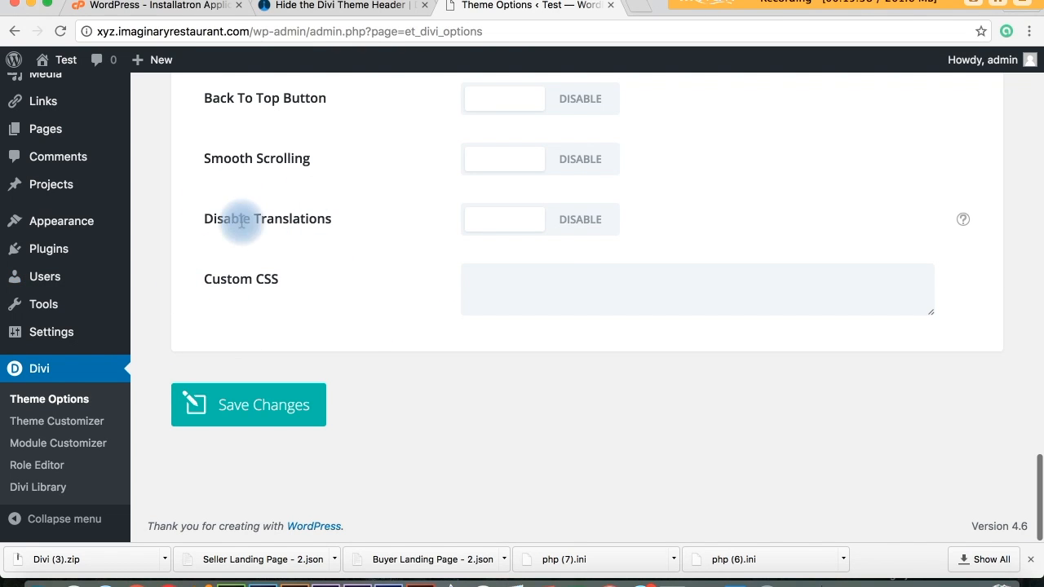
click(516, 279)
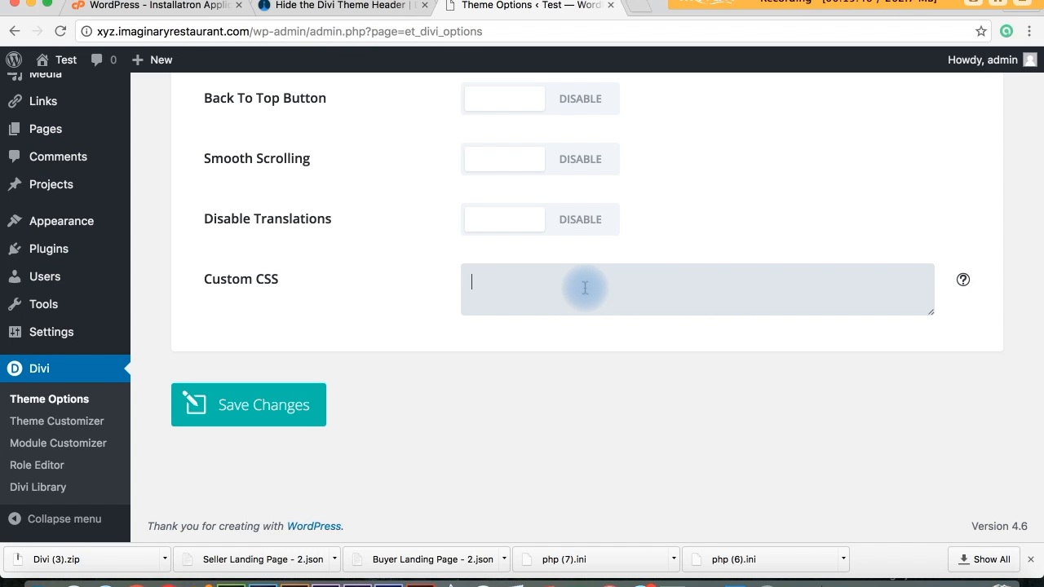
key(super+v)
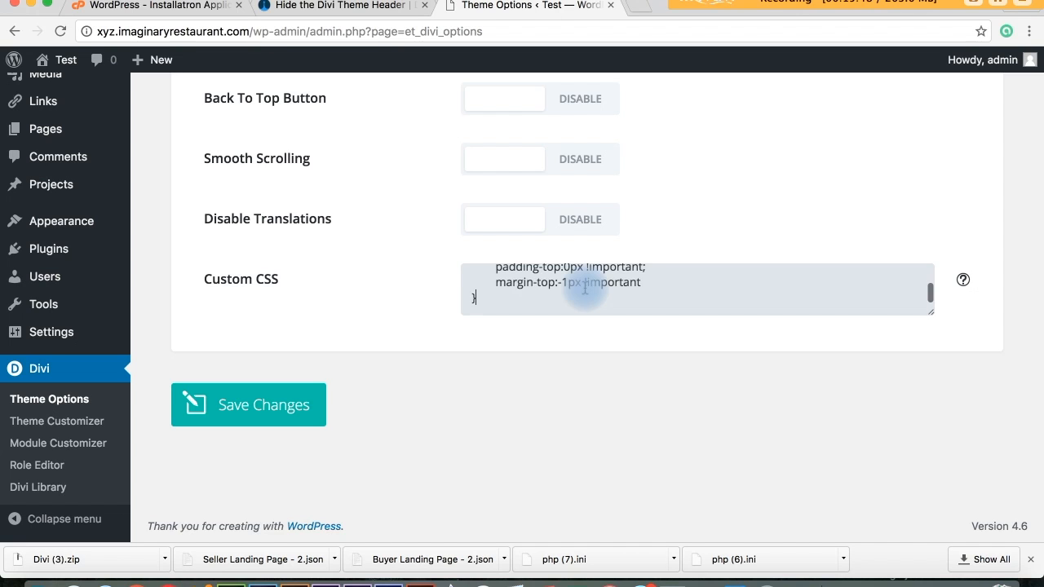
click(245, 412)
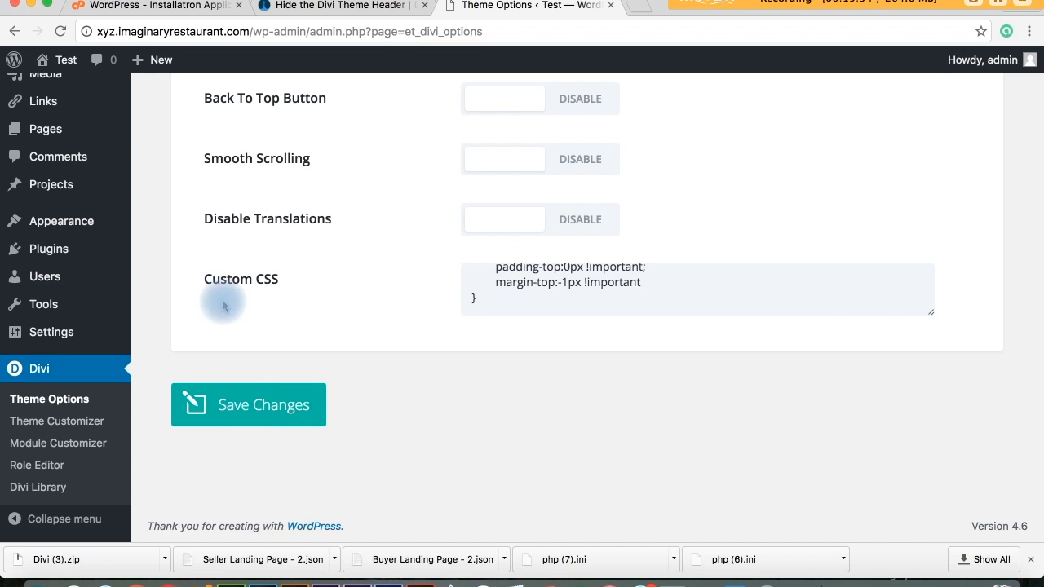
Go back to the dashboard's list of all pages and view the live Buyer Landing Page.
mouse_move(66, 70)
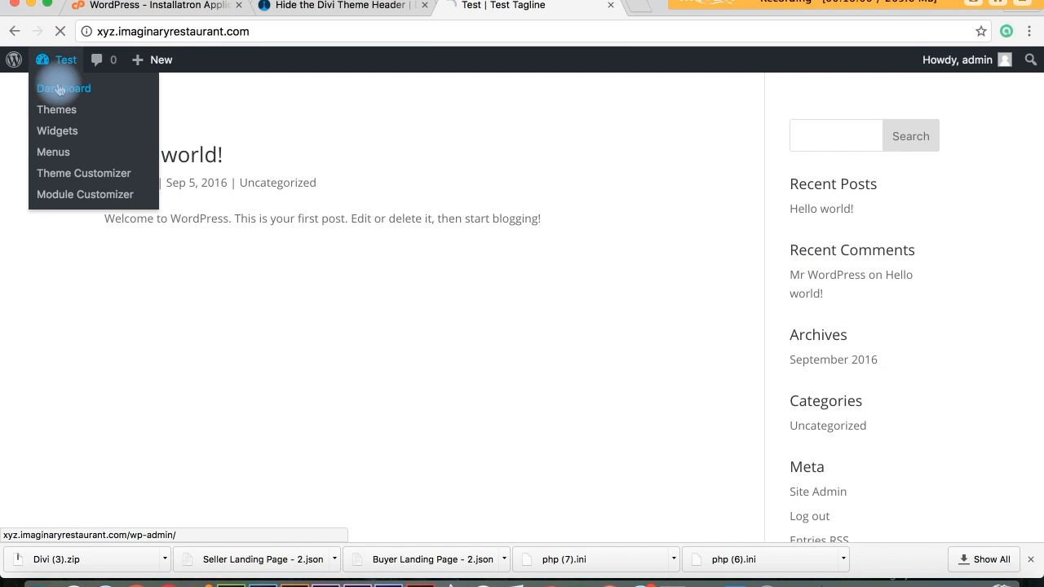
click(60, 89)
mouse_move(52, 265)
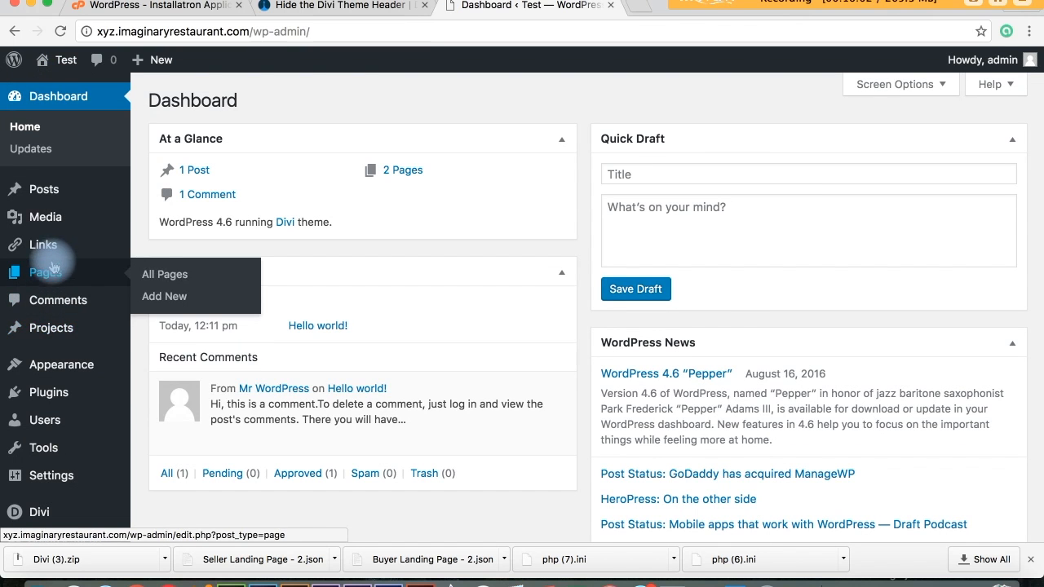
click(171, 277)
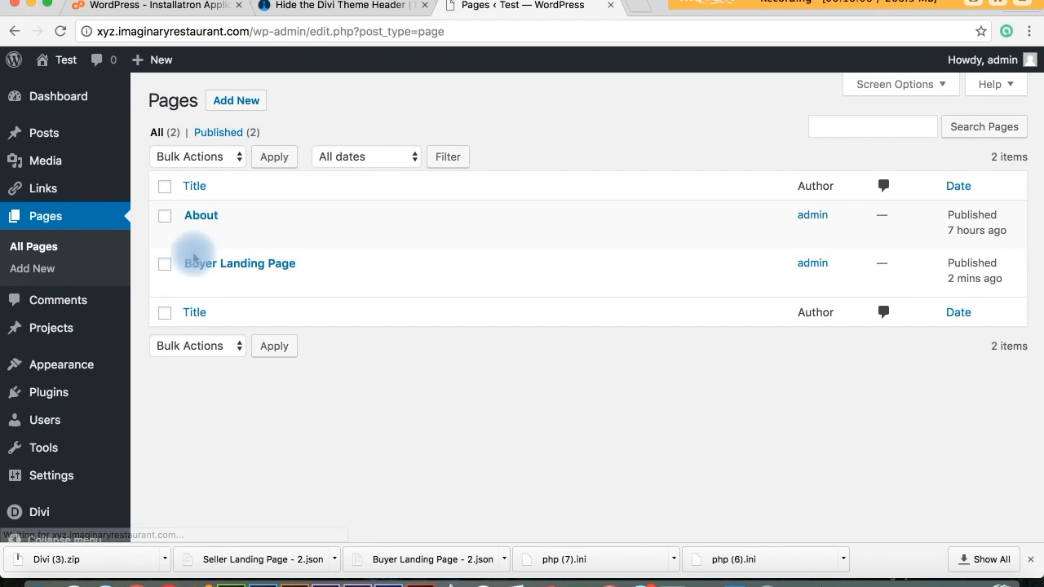
click(325, 284)
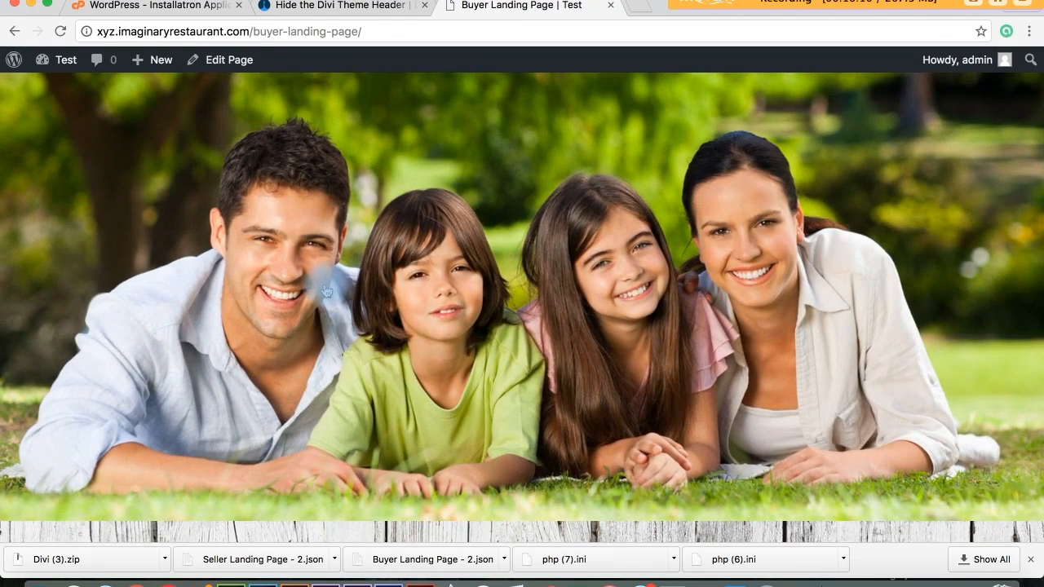
Review the live Buyer Landing Page from the hero image through the contact form to the testimonial and back.
scroll(321, 280, down, 10)
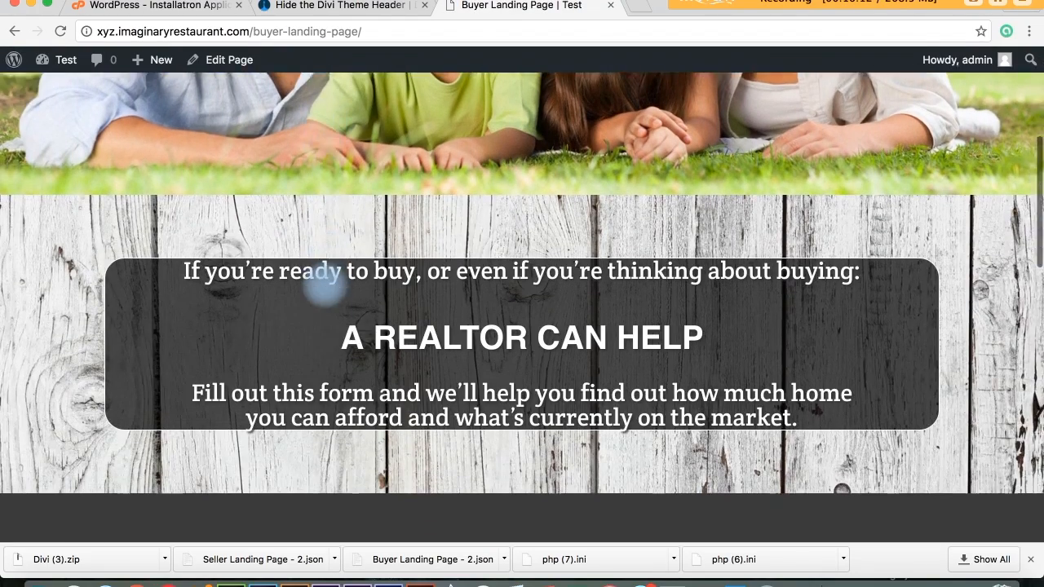
scroll(325, 285, down, 5)
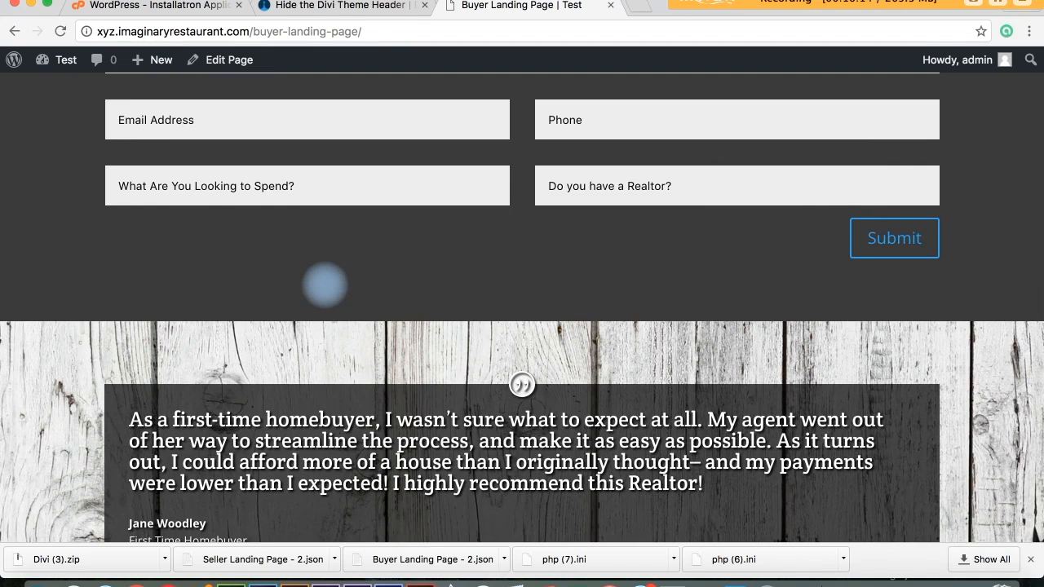
scroll(324, 285, up, 8)
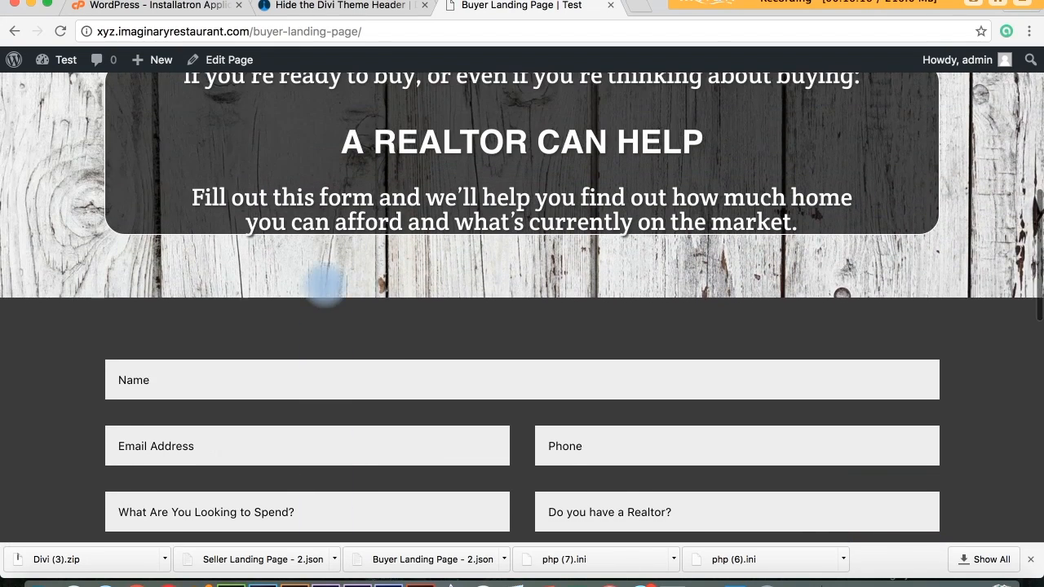
scroll(324, 284, up, 6)
scroll(325, 284, down, 1)
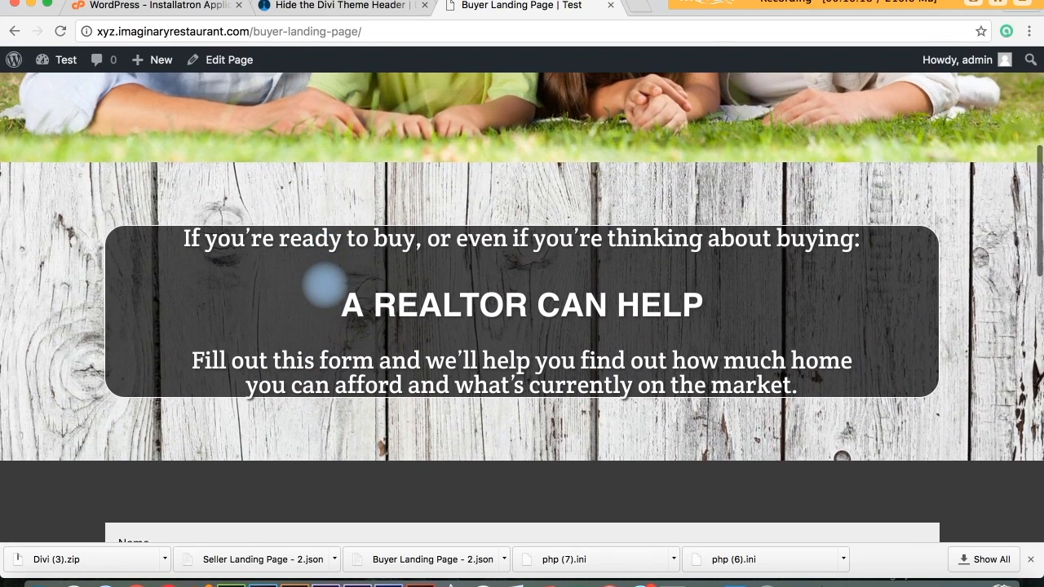
scroll(325, 284, down, 7)
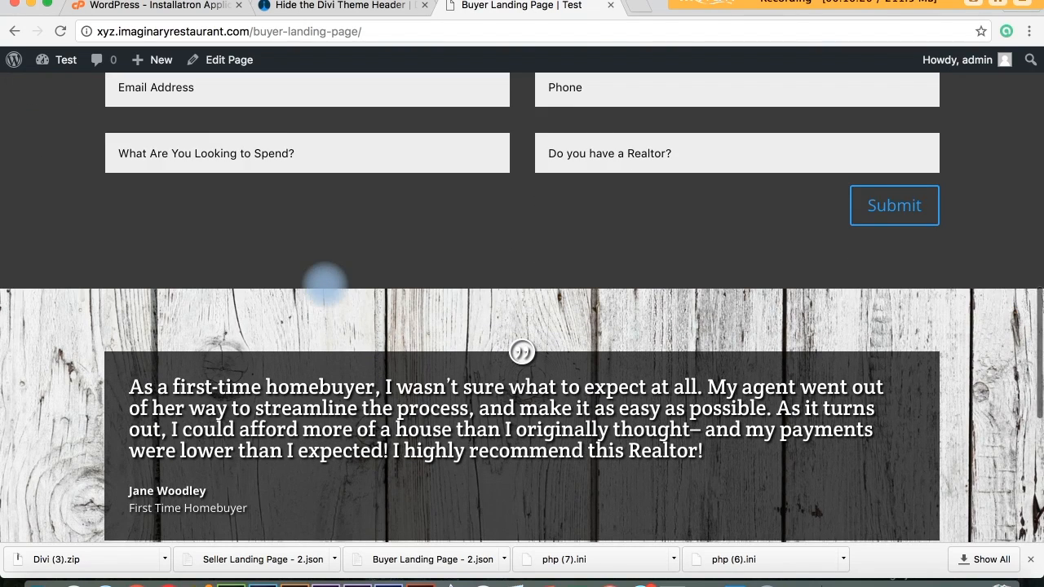
scroll(325, 284, down, 3)
scroll(324, 284, up, 1)
scroll(325, 284, down, 4)
scroll(324, 284, up, 7)
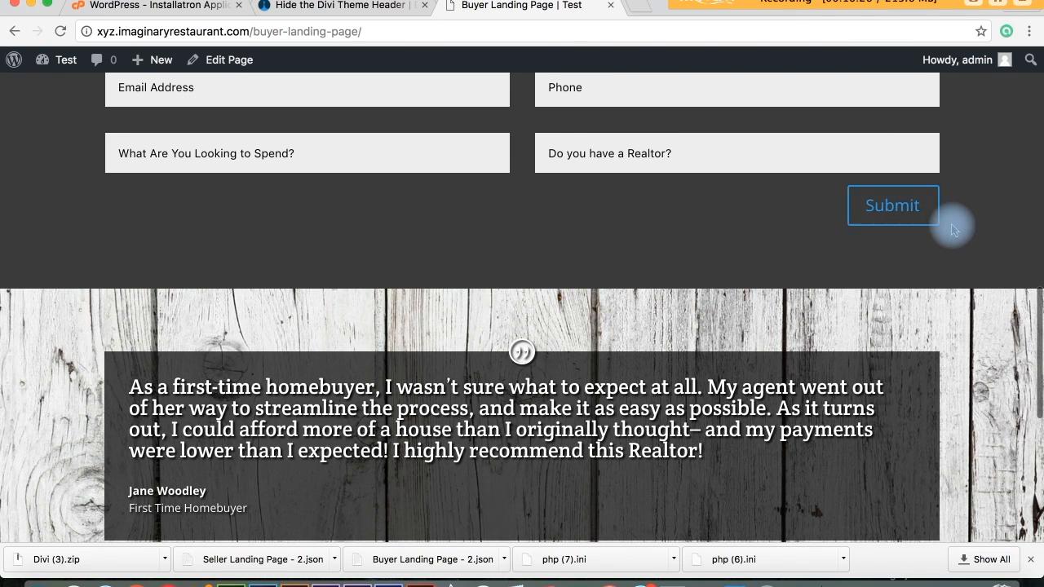
scroll(952, 230, up, 12)
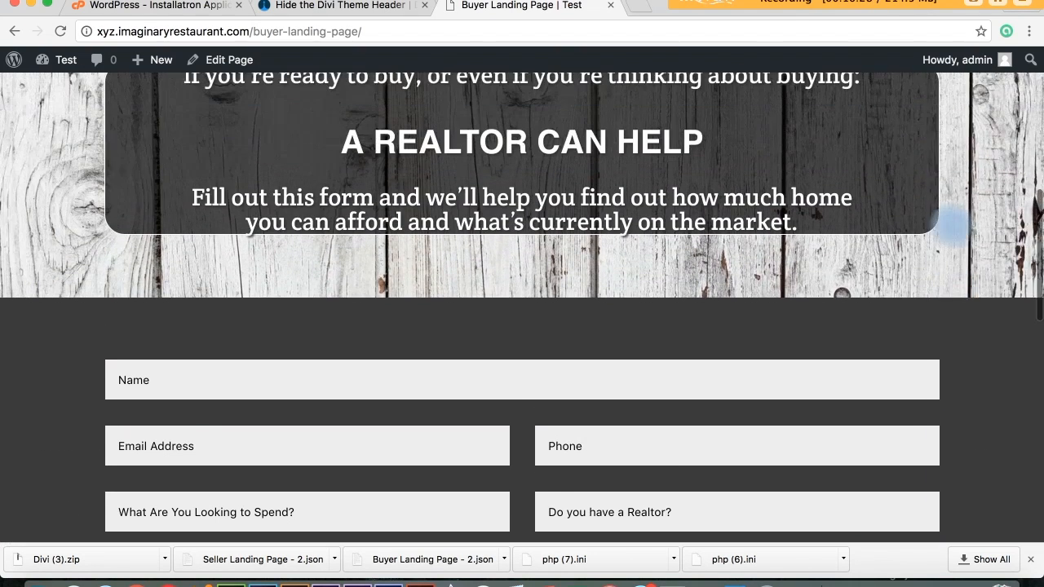
scroll(952, 224, up, 9)
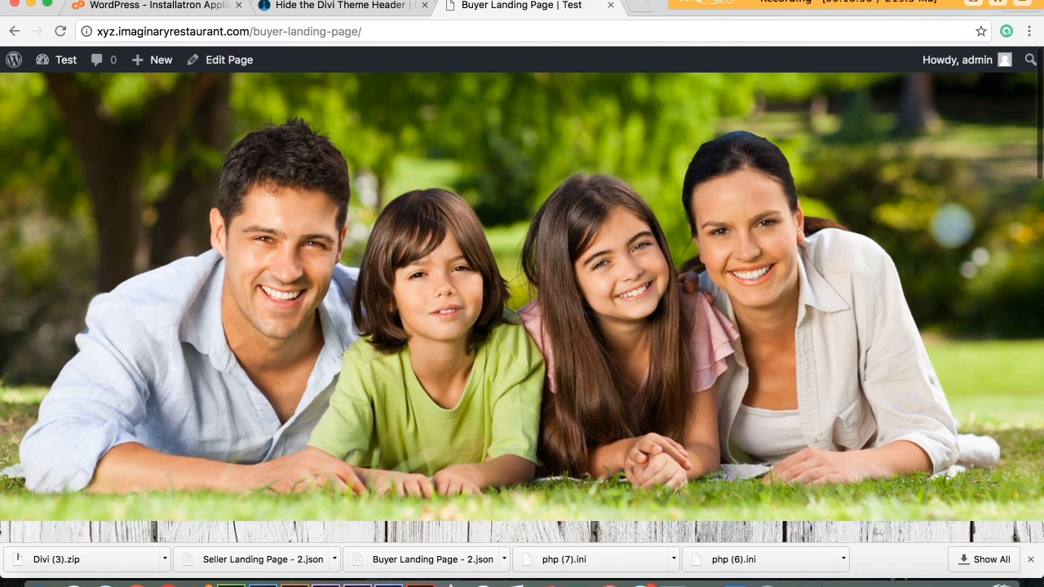
Return to the Test site's dashboard and open the theme customizer.
mouse_move(67, 62)
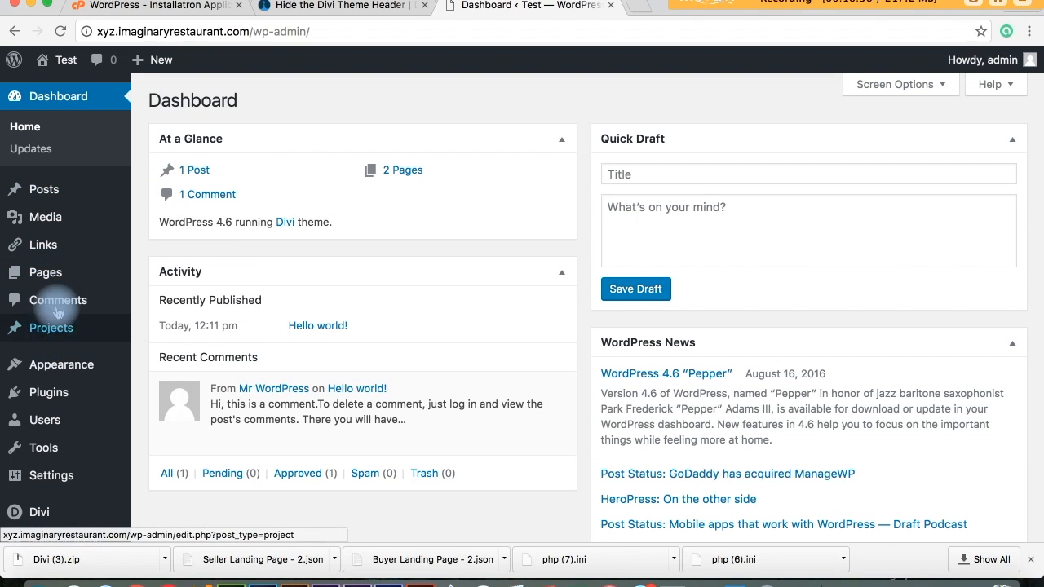
mouse_move(123, 365)
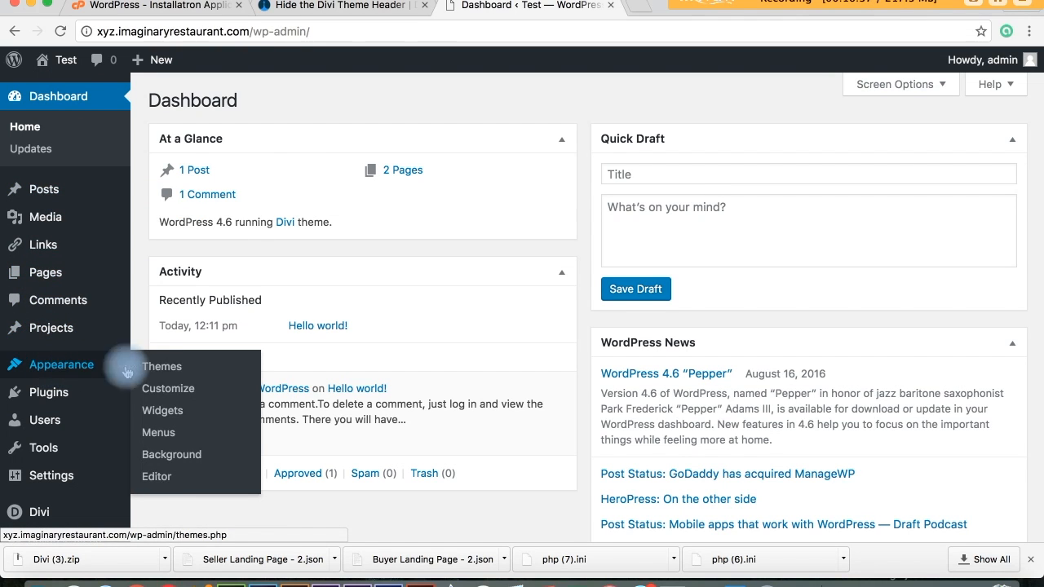
click(170, 389)
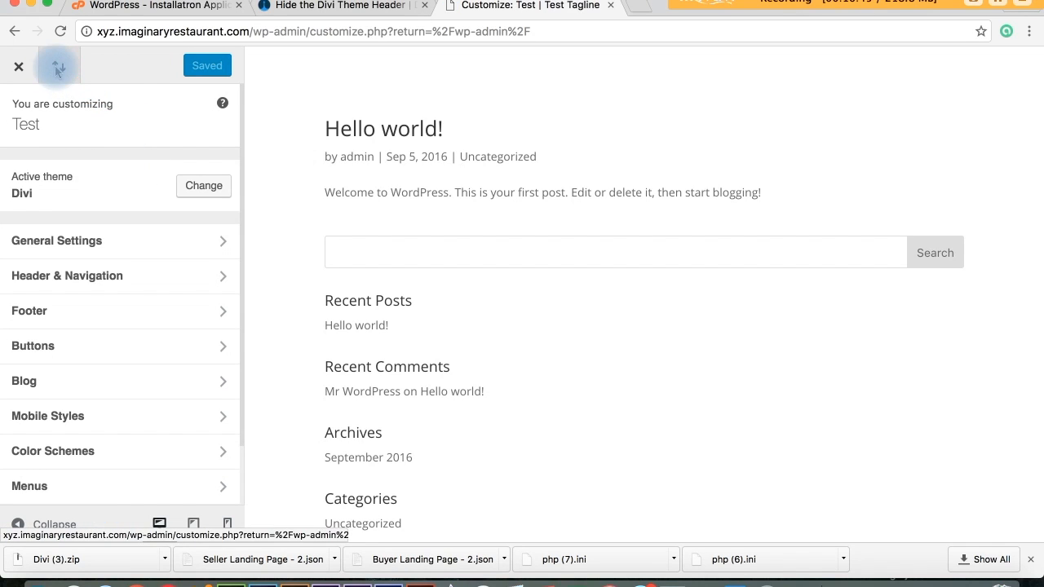
click(58, 69)
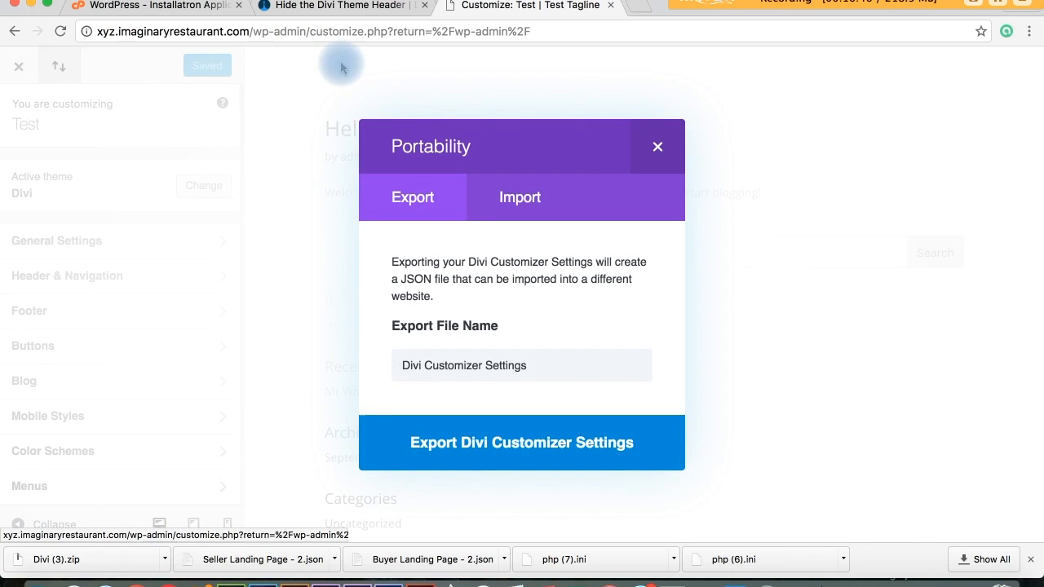
click(534, 202)
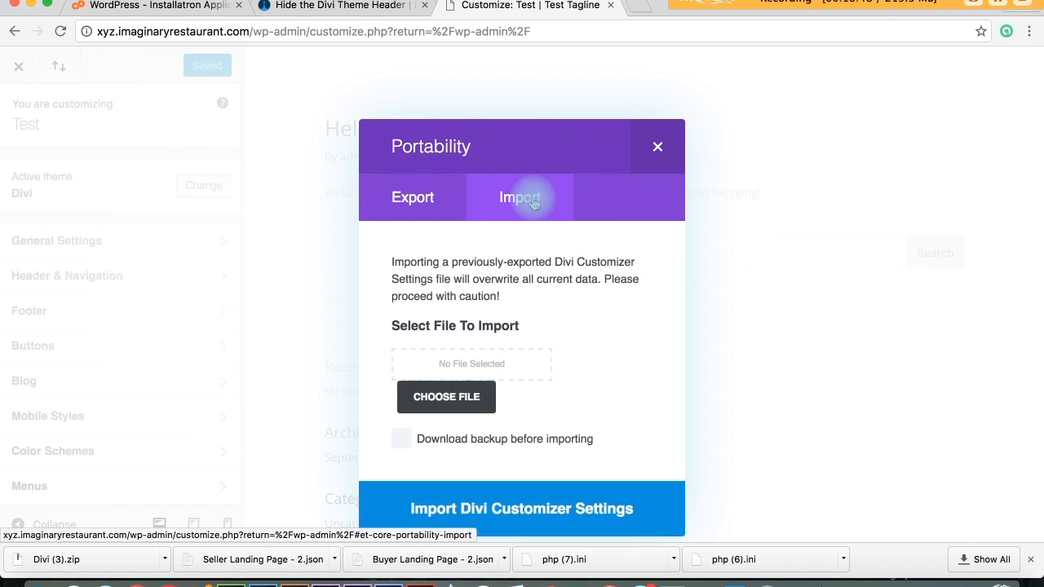
click(462, 400)
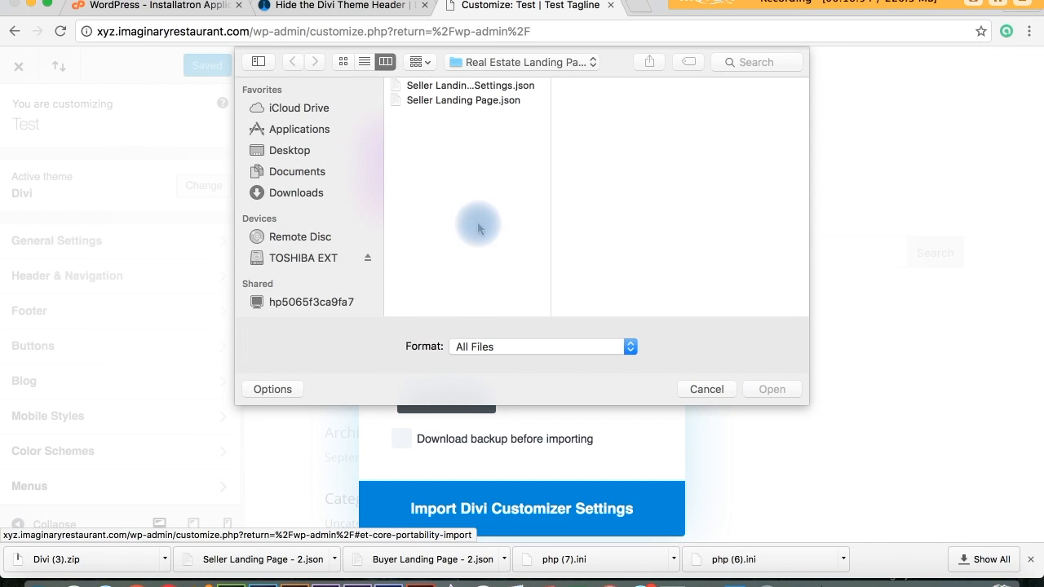
click(326, 151)
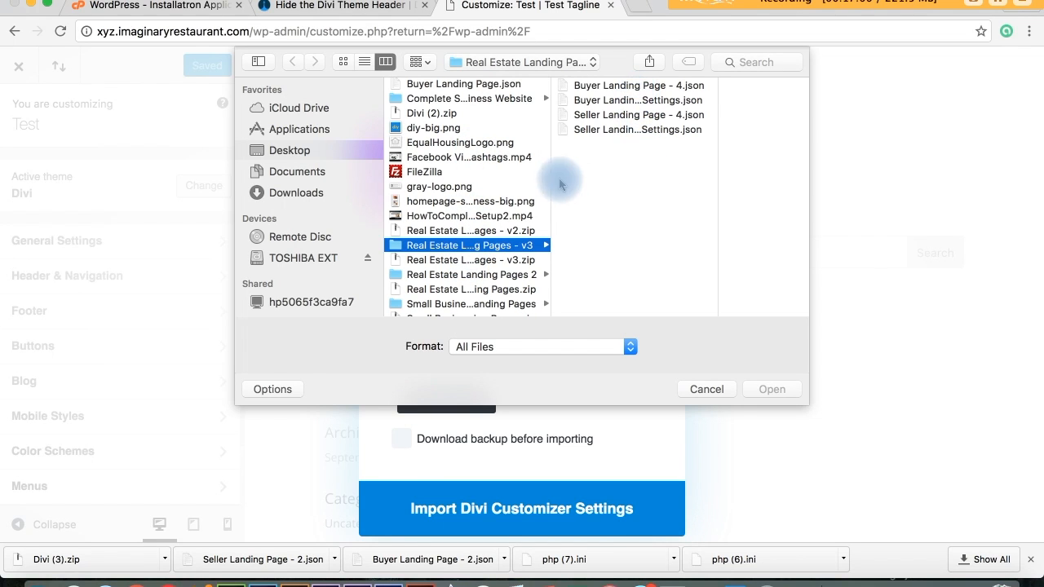
click(706, 389)
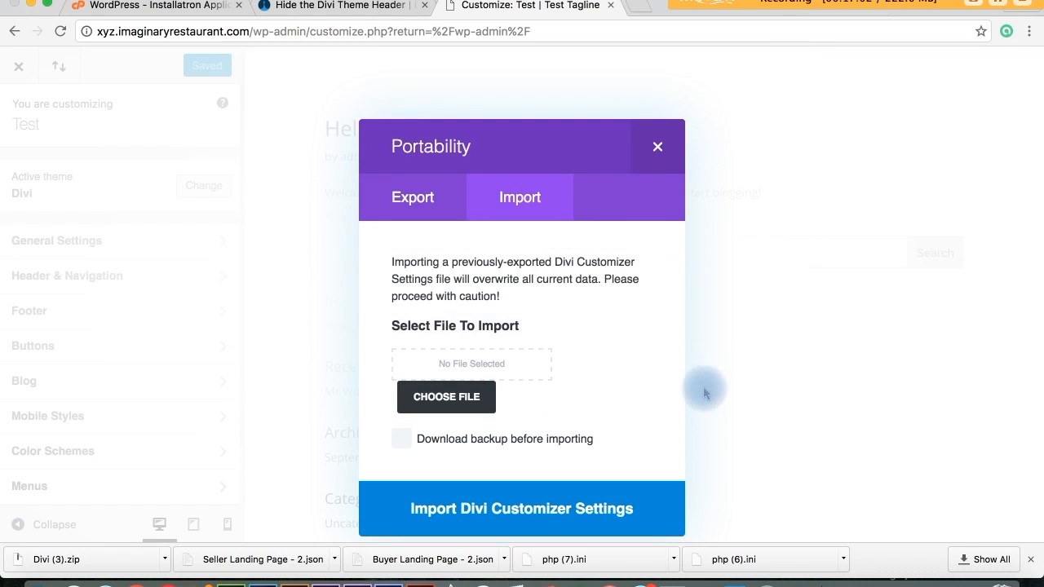
click(668, 155)
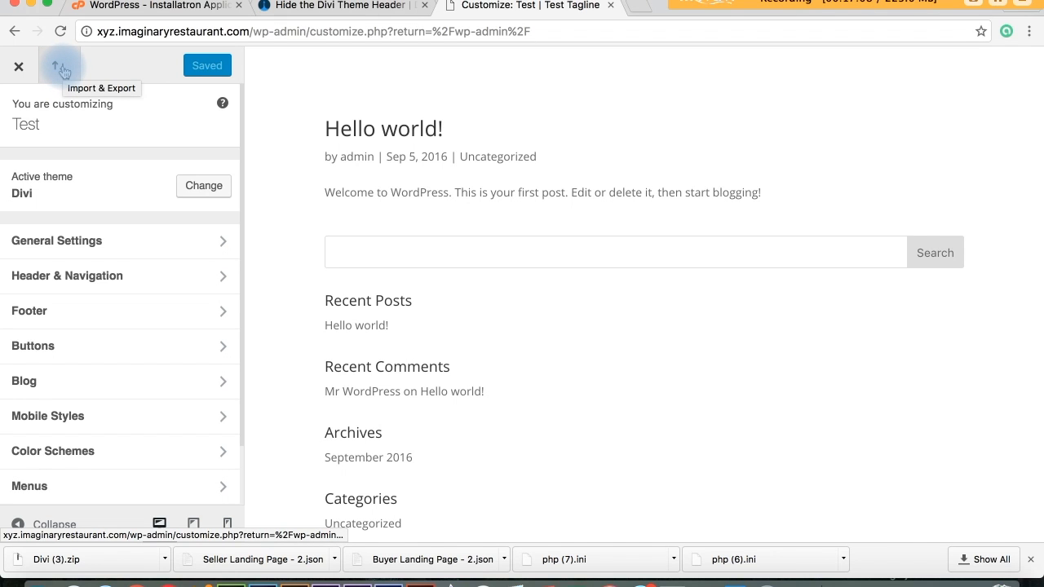
Import Buyer Landing Page Settings.json as the Divi Customizer settings without a backup, then close the customizer.
click(62, 71)
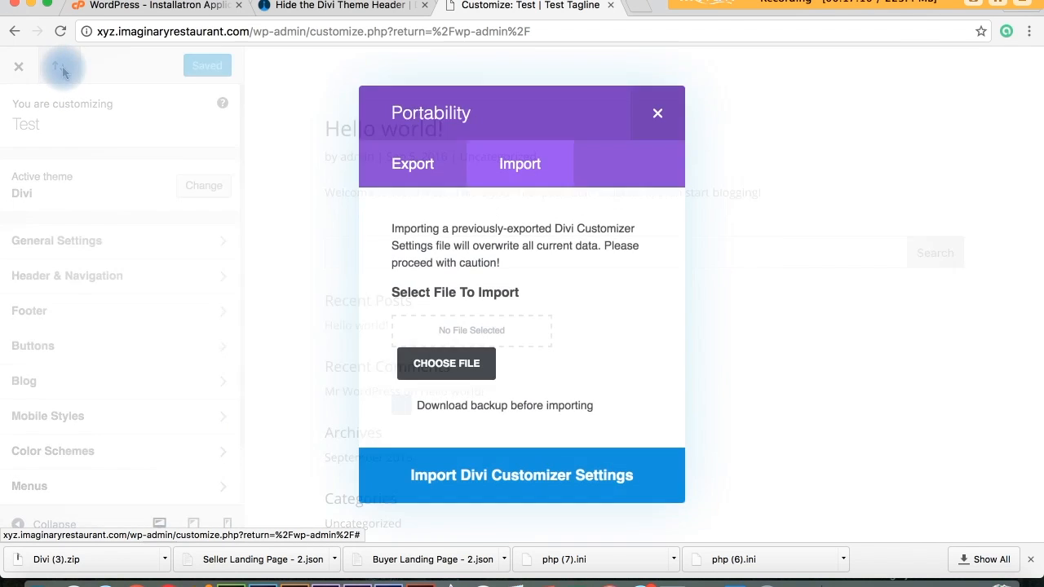
click(449, 366)
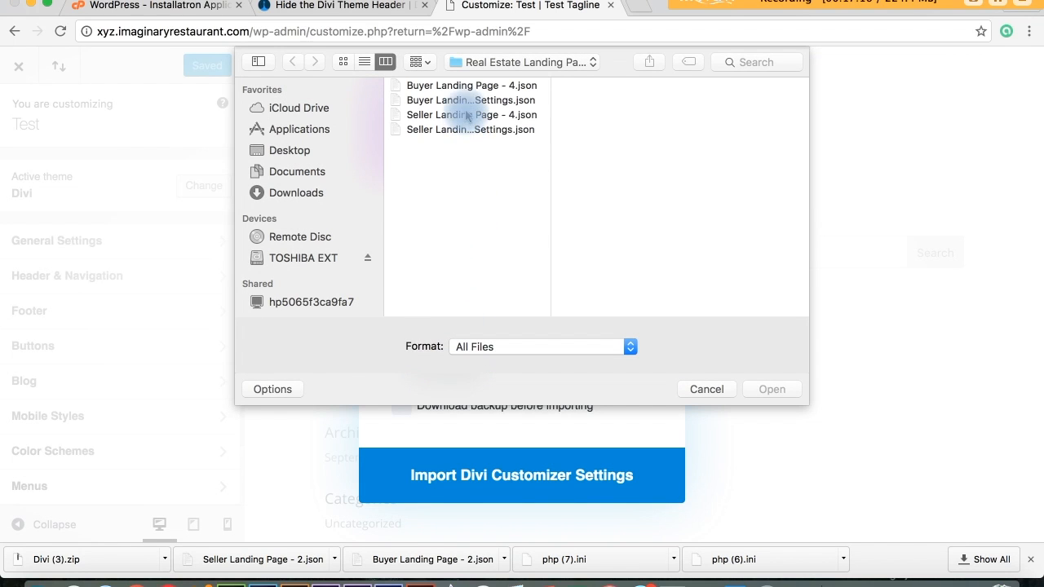
click(467, 101)
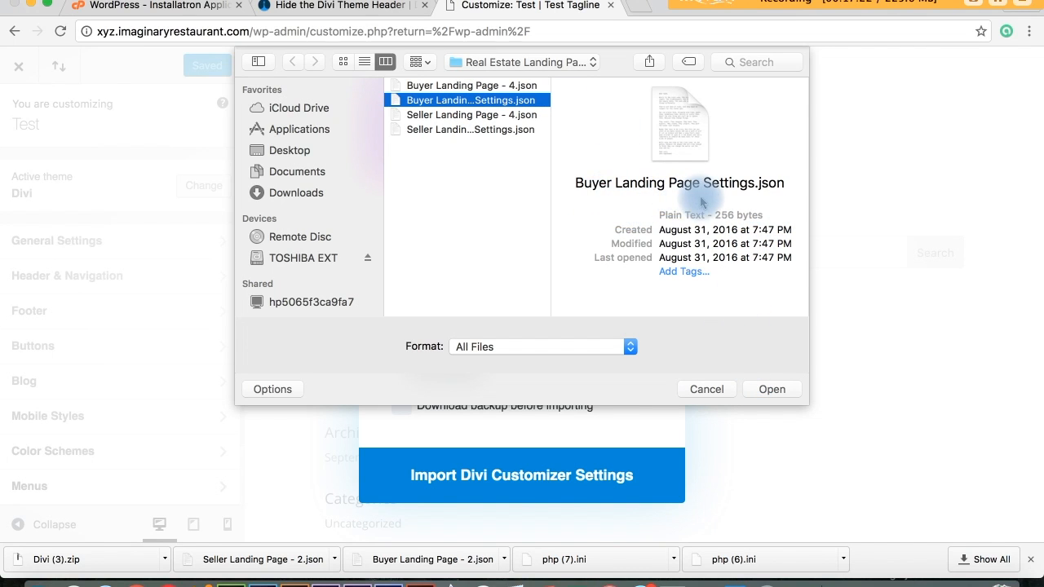
click(770, 389)
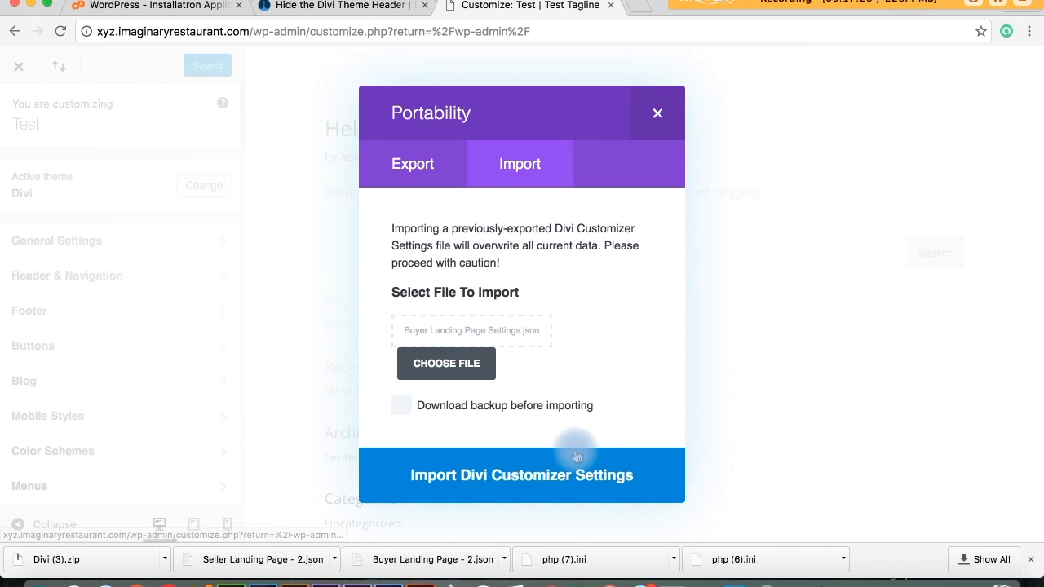
click(550, 485)
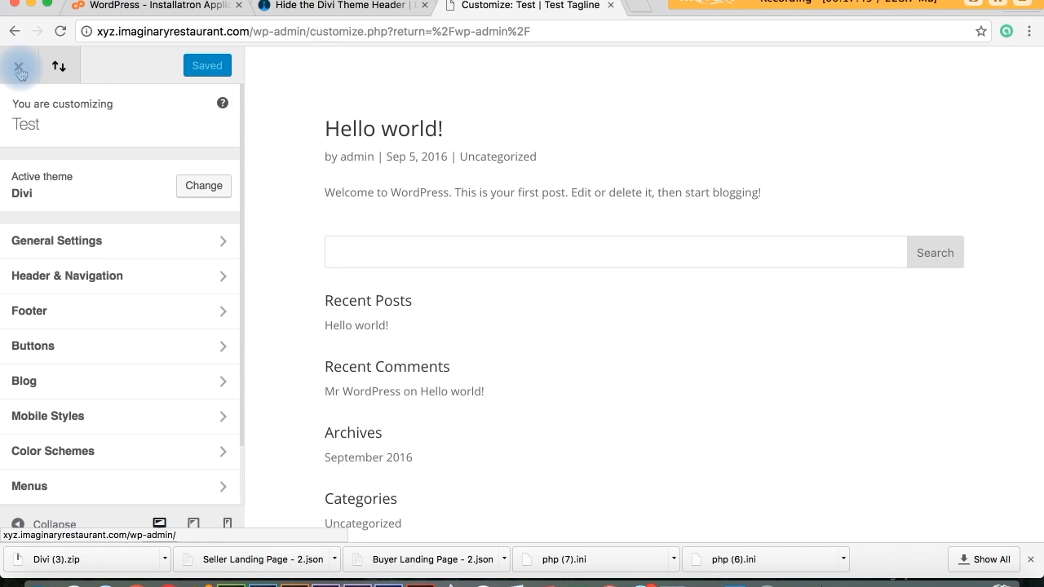
click(19, 68)
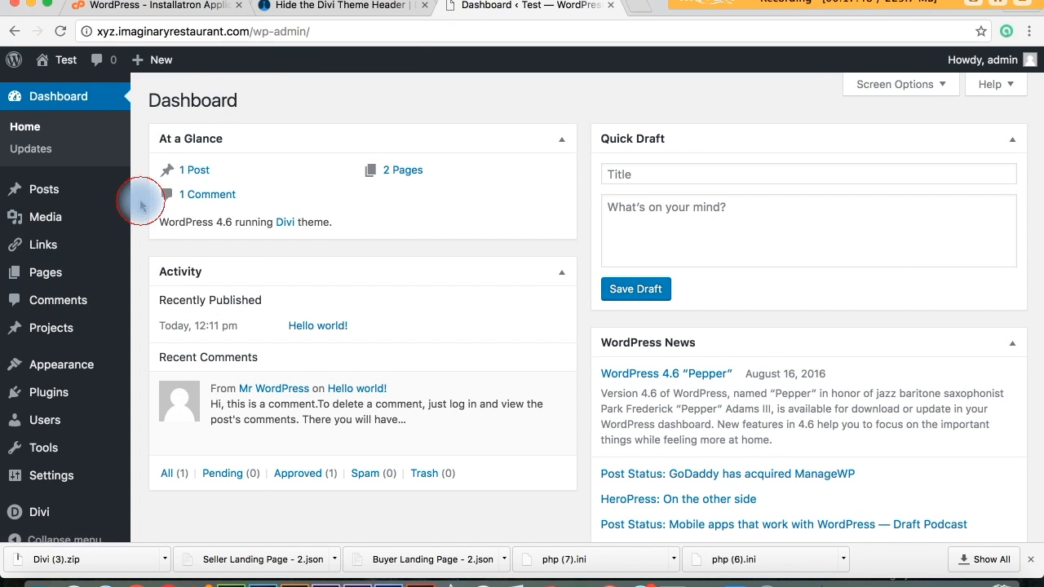
In the Reading settings, set a static front page using Buyer Landing Page and save the changes.
scroll(140, 202, down, 3)
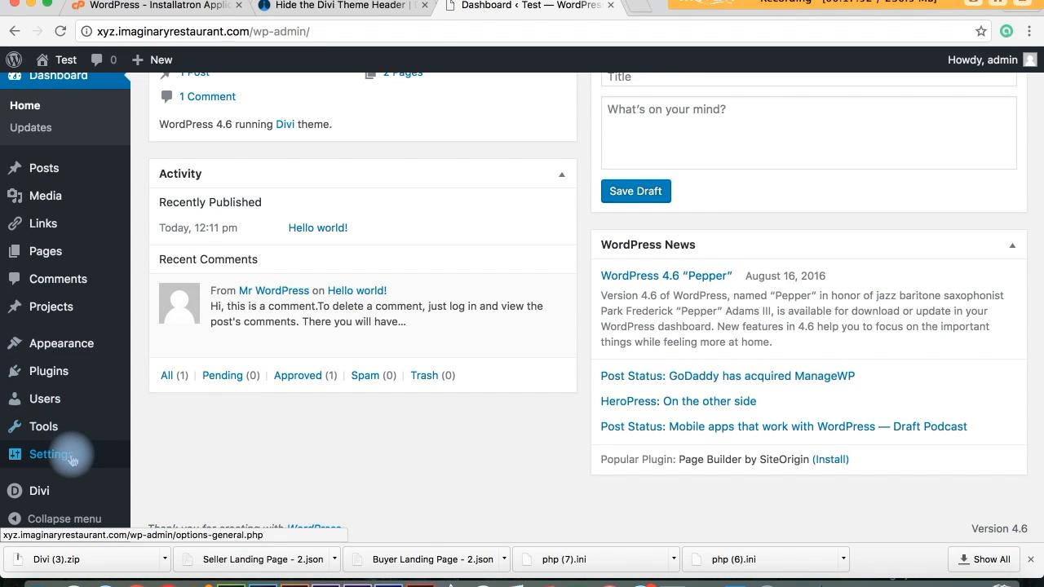
mouse_move(70, 460)
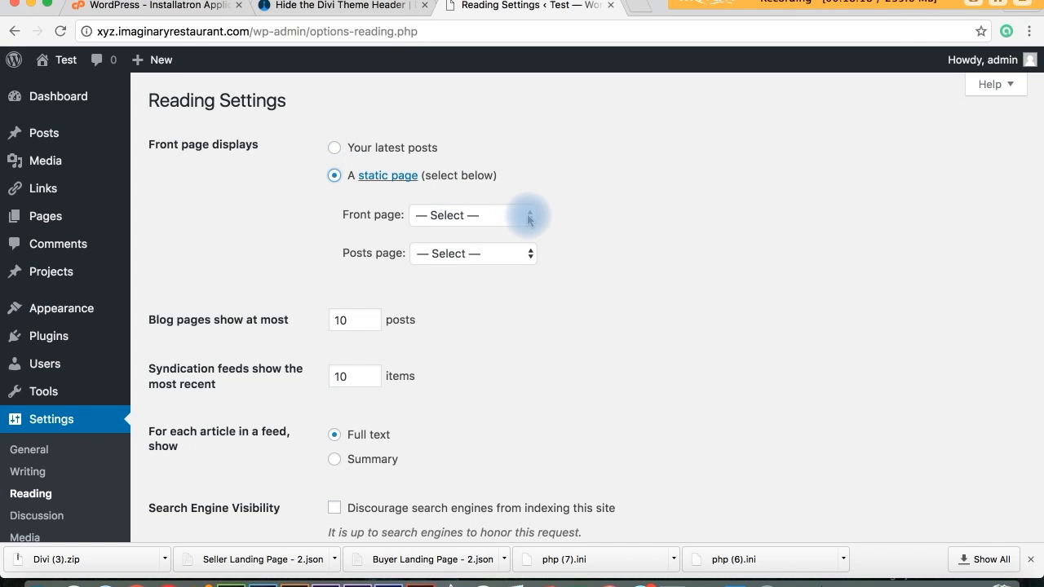
click(528, 217)
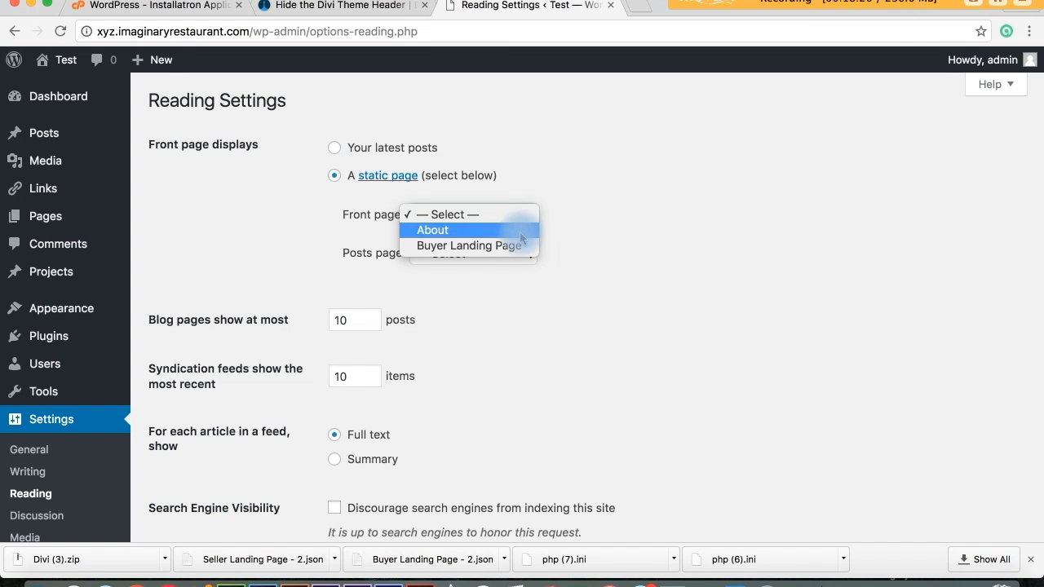
click(518, 246)
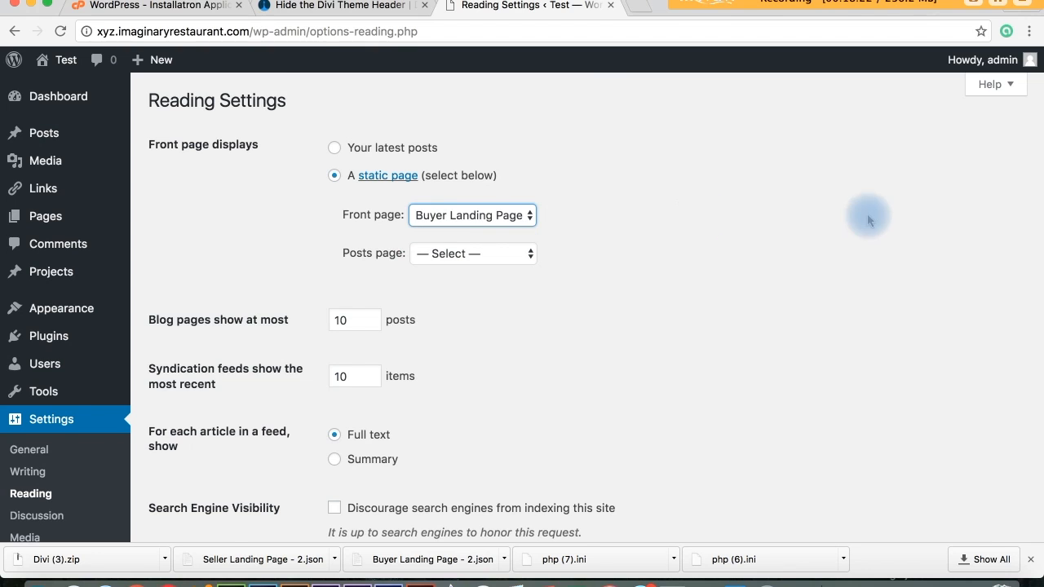
scroll(836, 242, down, 3)
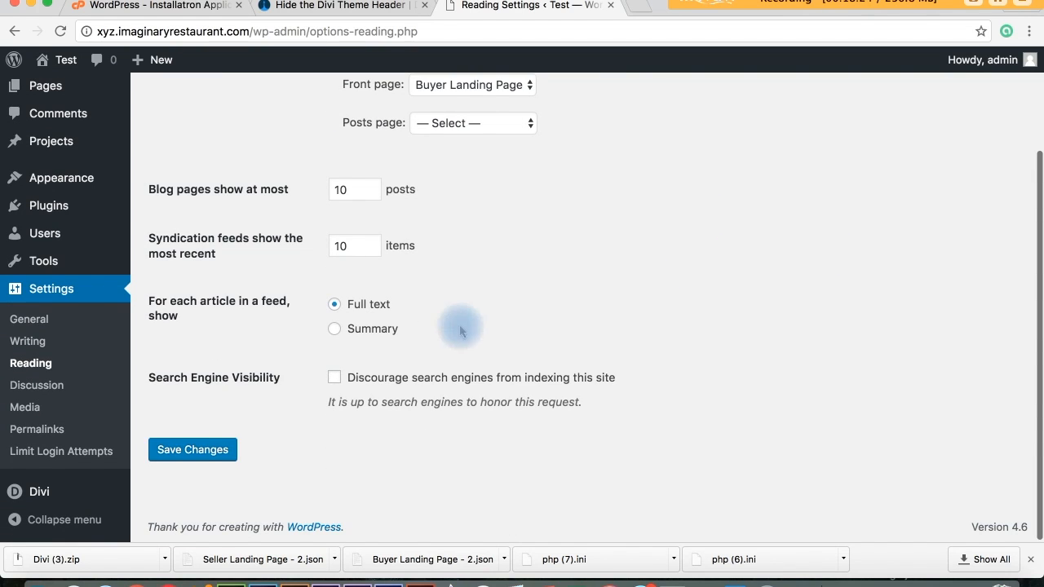
click(193, 453)
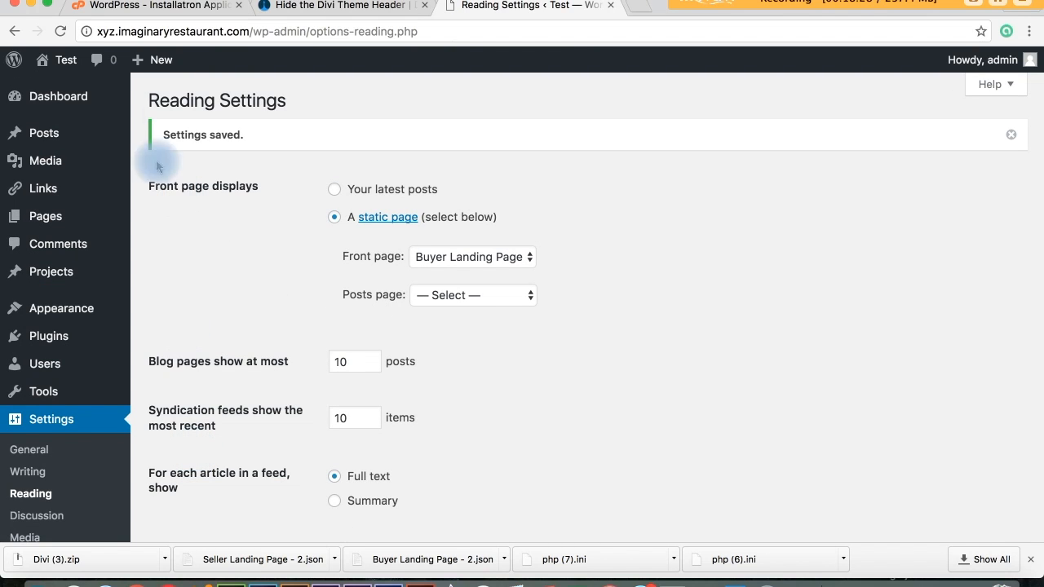
Visit the live site, review its front page down to the testimonial, and open the page for editing.
mouse_move(87, 89)
mouse_move(57, 65)
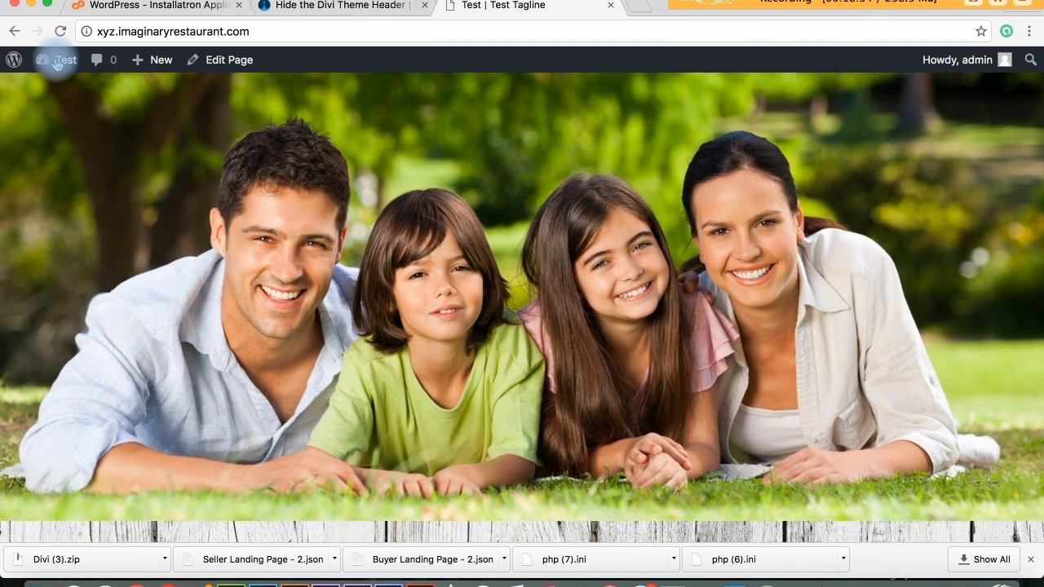
scroll(57, 66, down, 10)
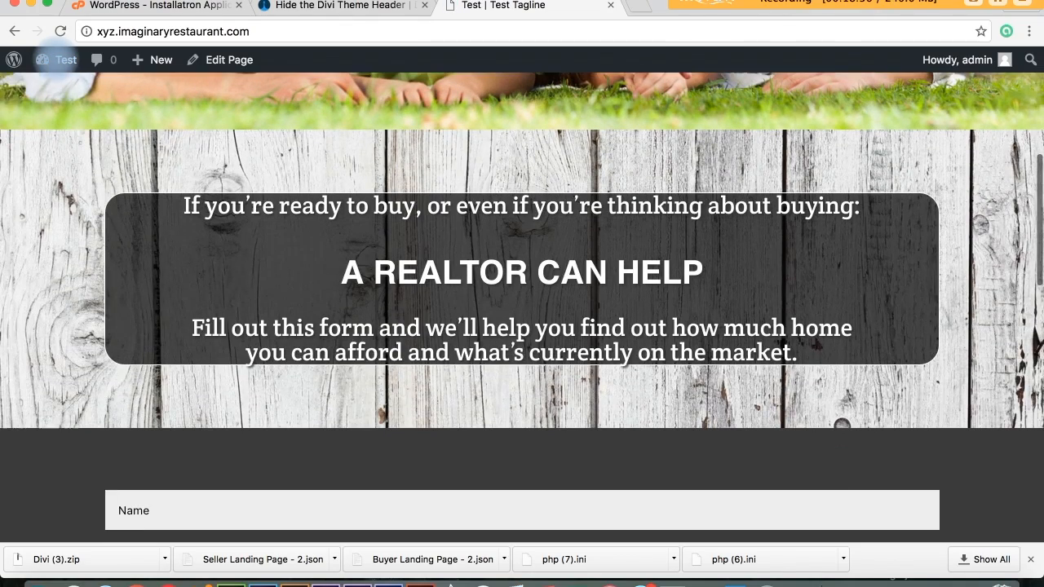
scroll(58, 64, down, 7)
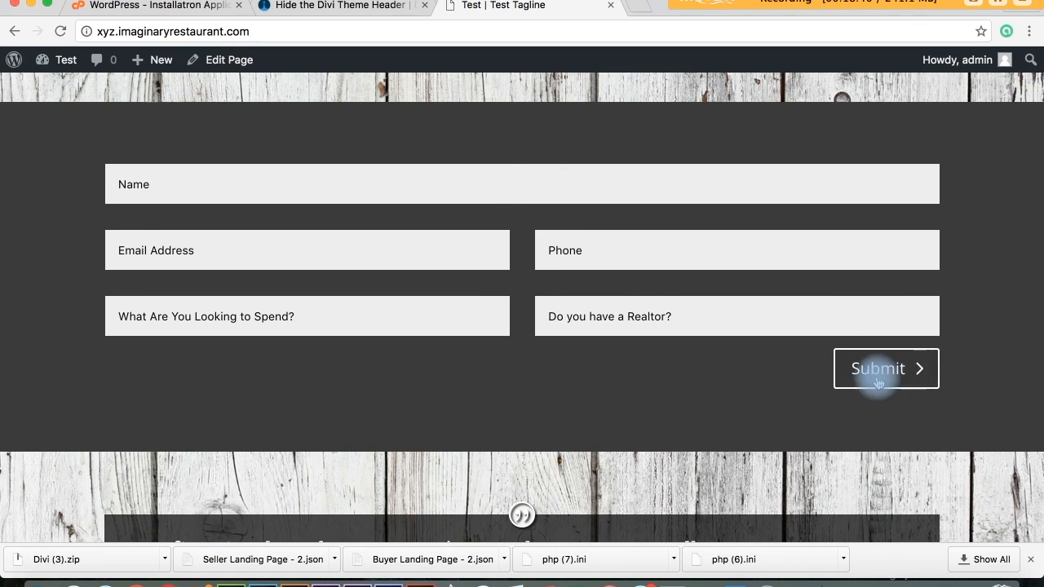
scroll(845, 413, down, 6)
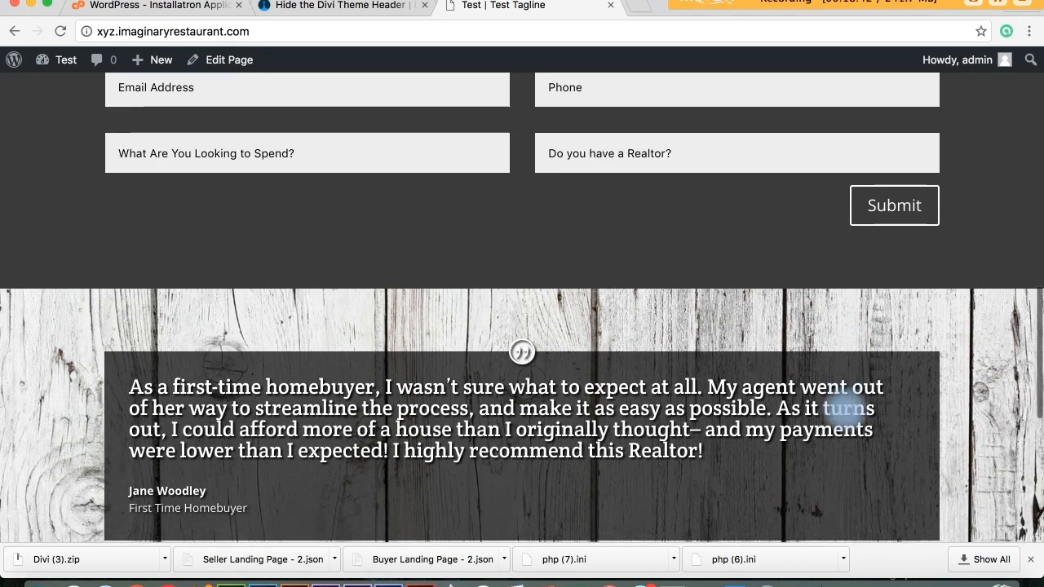
scroll(846, 413, up, 15)
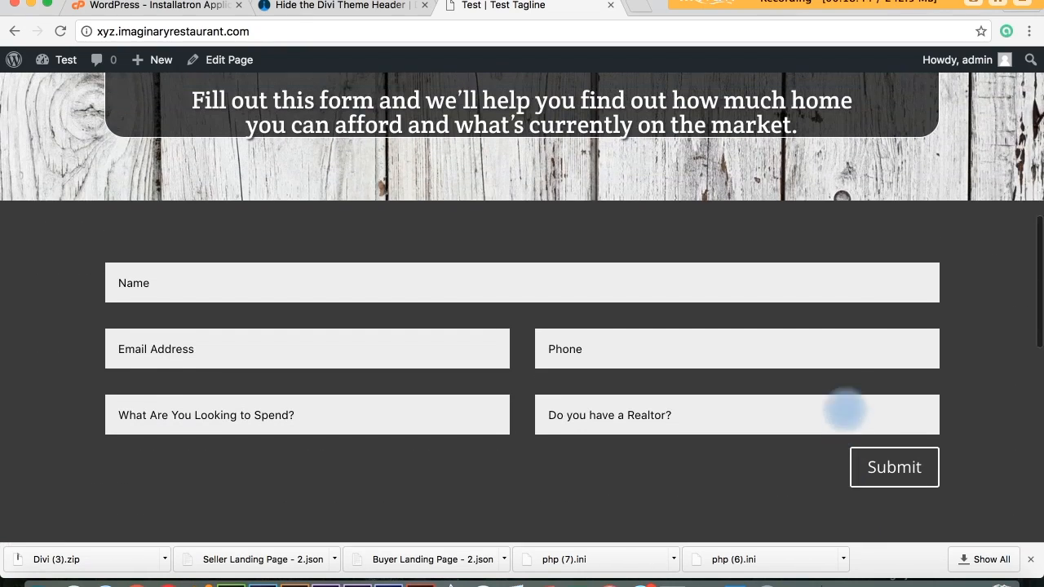
scroll(846, 414, down, 1)
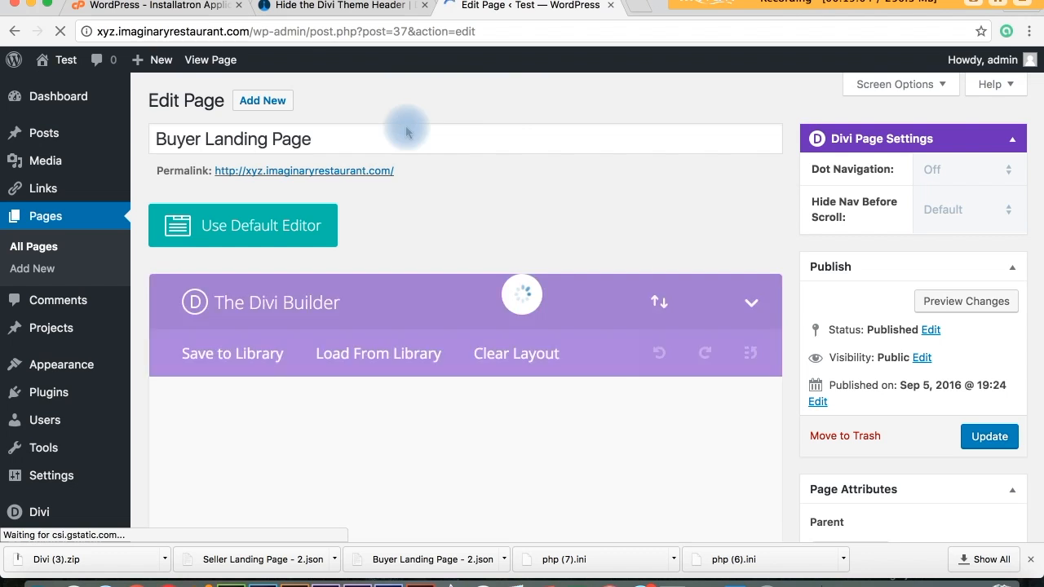
In the Text module above the contact form, insert a blank line before "If you're ready to buy".
scroll(514, 174, down, 2)
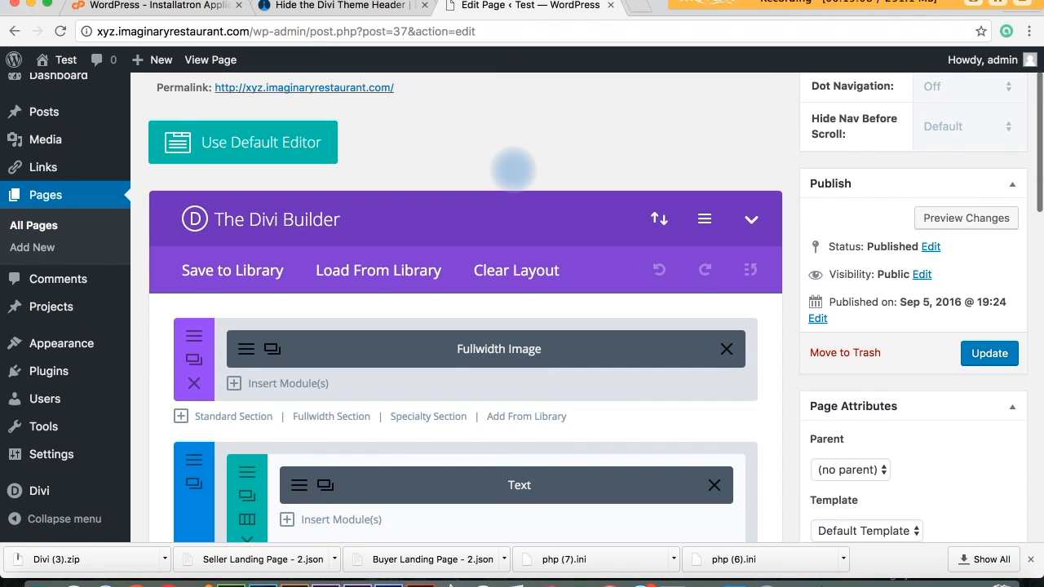
scroll(554, 159, down, 1)
click(574, 122)
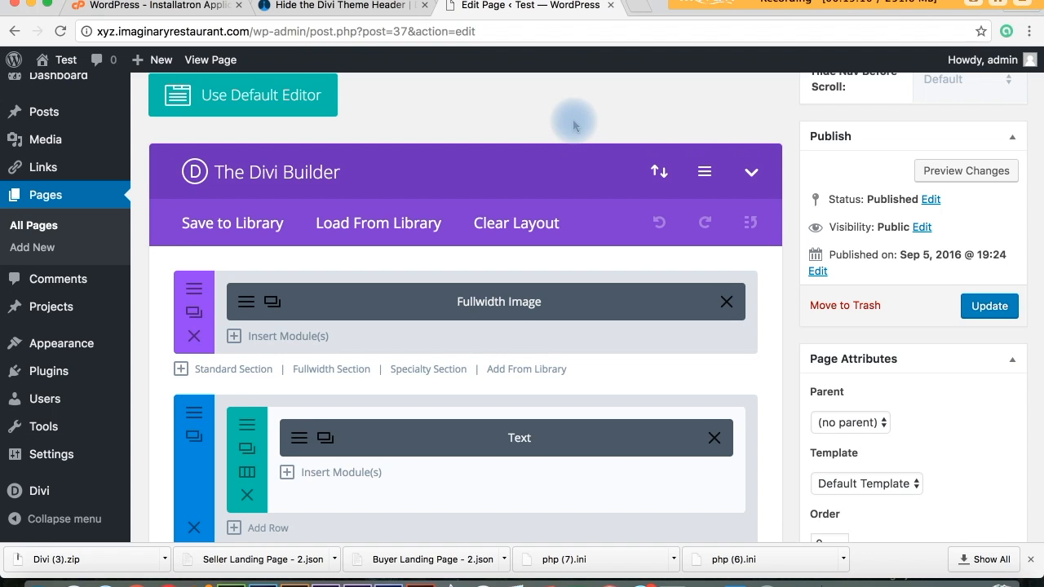
scroll(574, 124, down, 2)
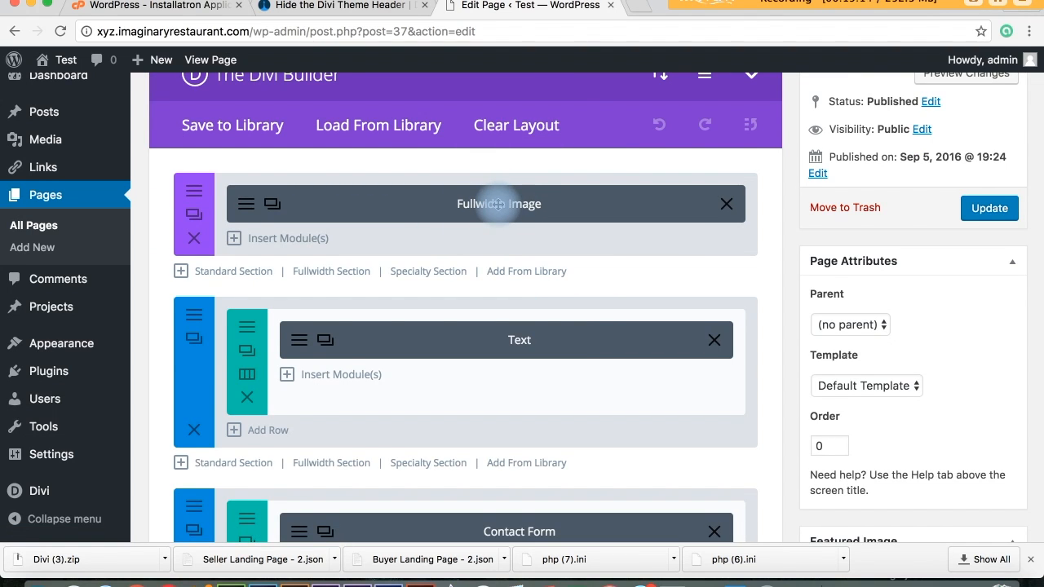
scroll(498, 204, down, 2)
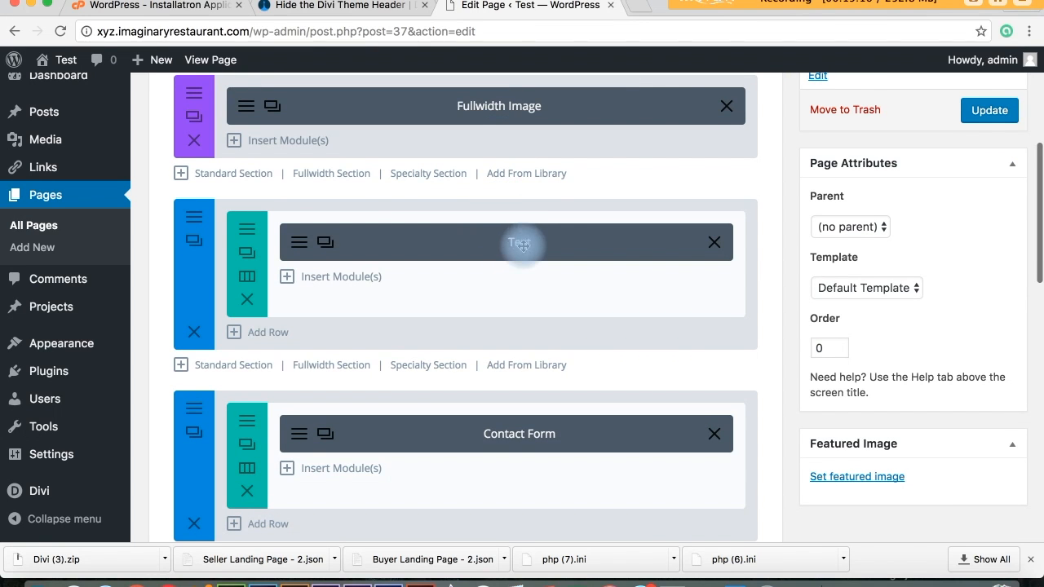
click(300, 247)
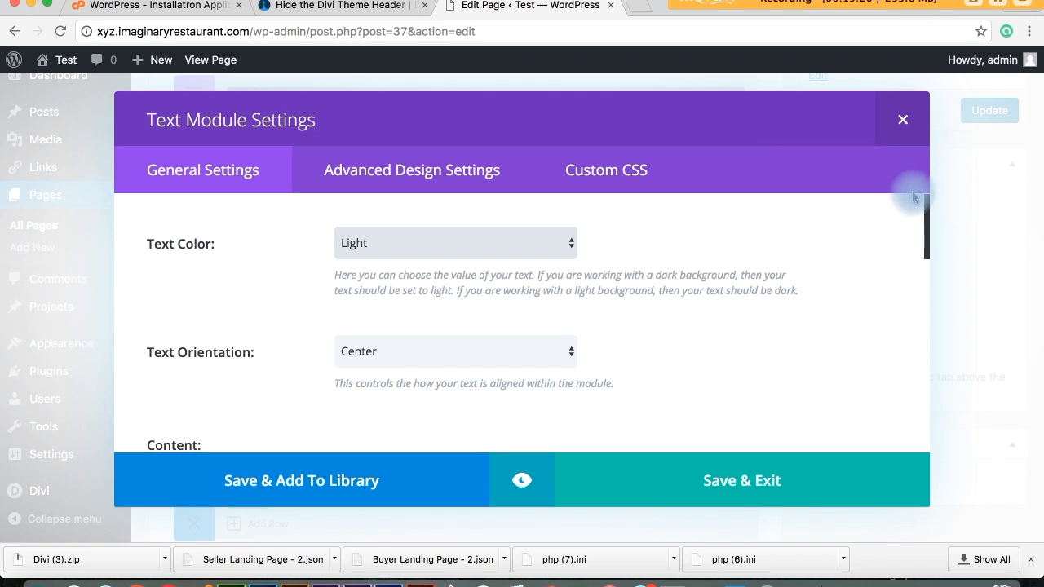
drag(924, 205, 926, 278)
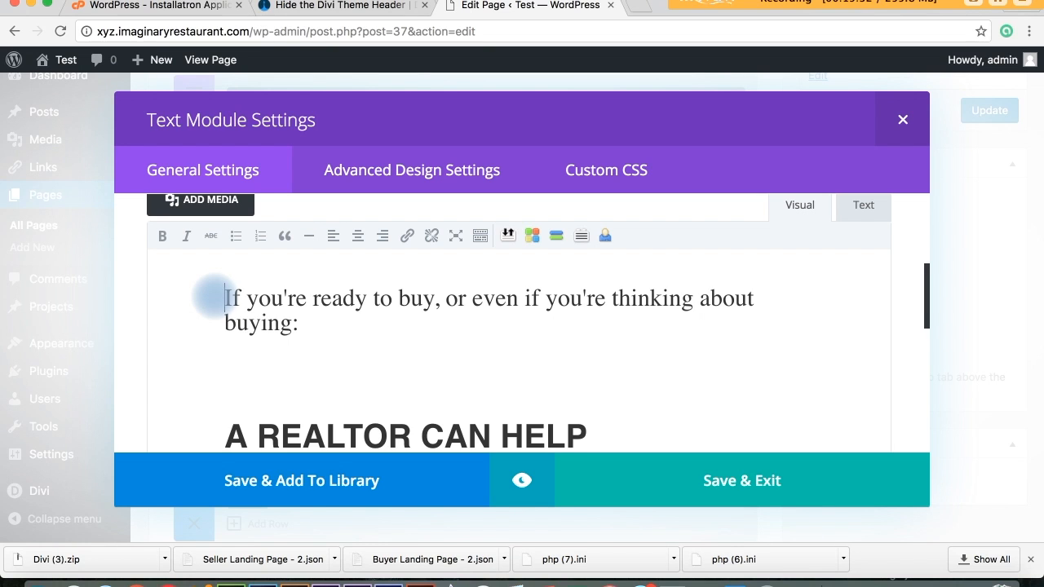
key(Return)
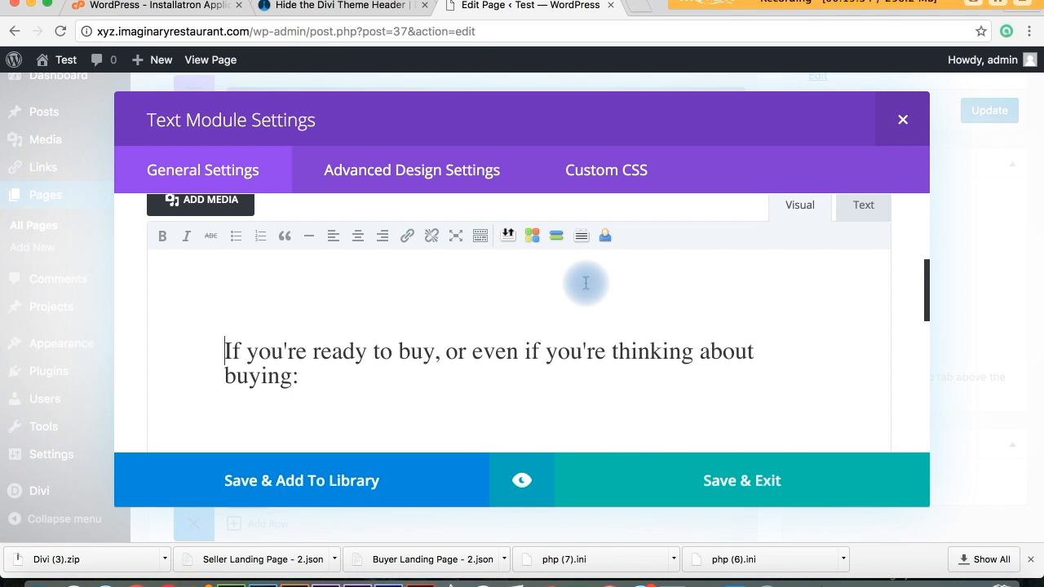
Add a blank line after the sentence ending "currently on the market.", save the Text module and update the page.
scroll(586, 283, down, 5)
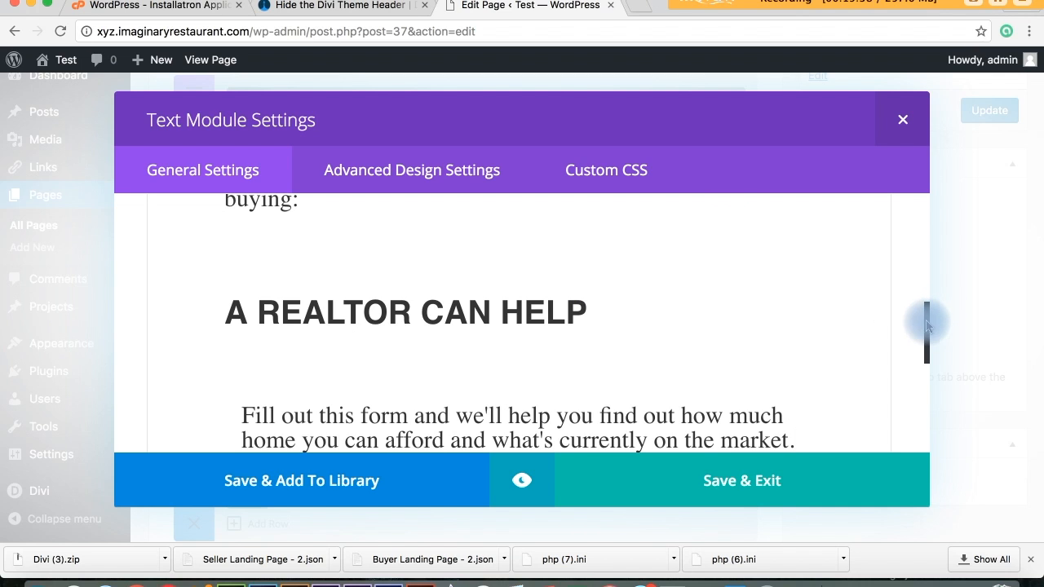
drag(926, 320, 927, 345)
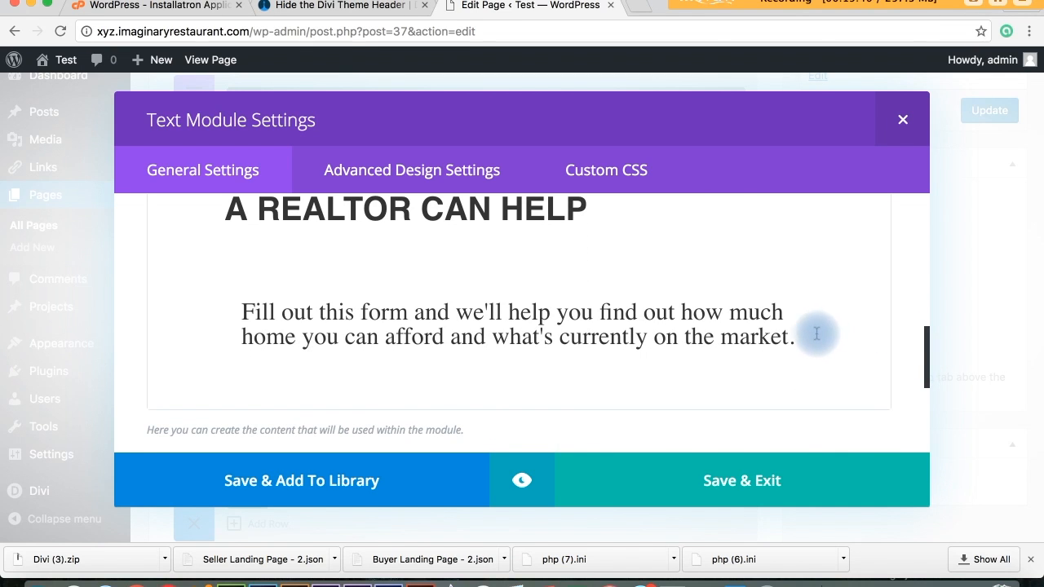
key(Return)
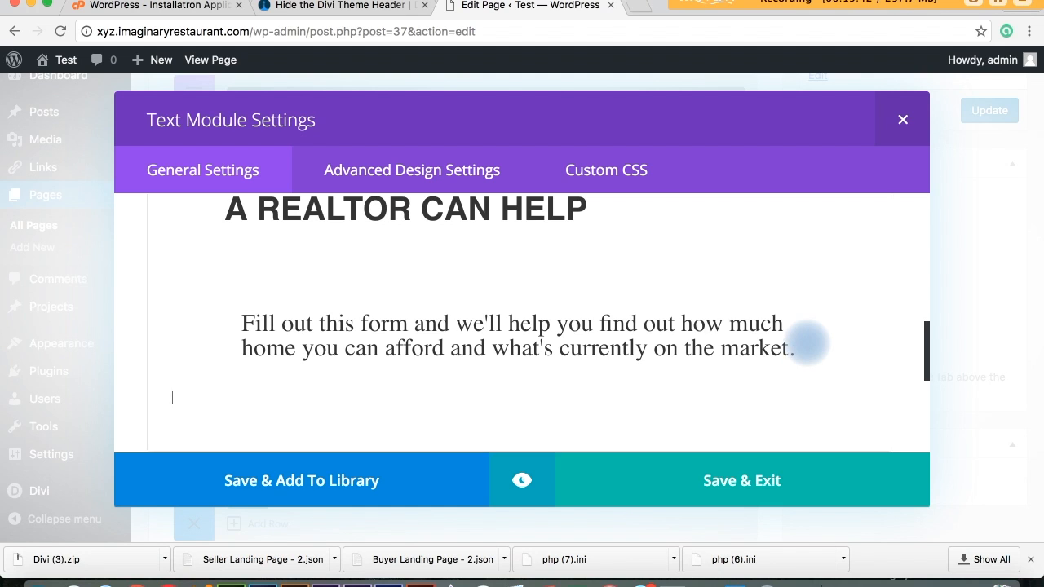
click(810, 486)
click(989, 119)
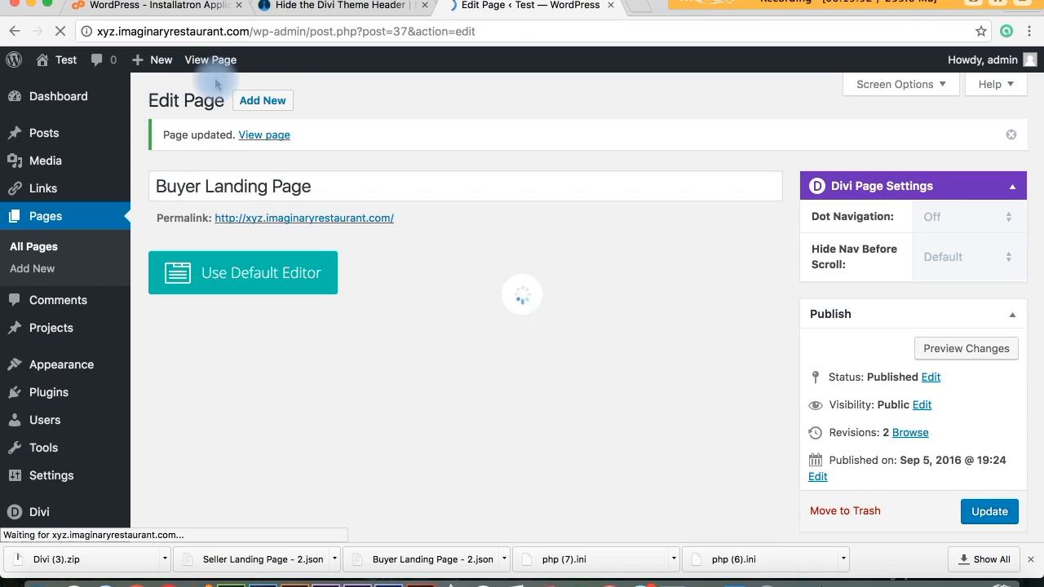
View the updated live page to check the spacing around the text, and reopen the page for editing.
click(207, 62)
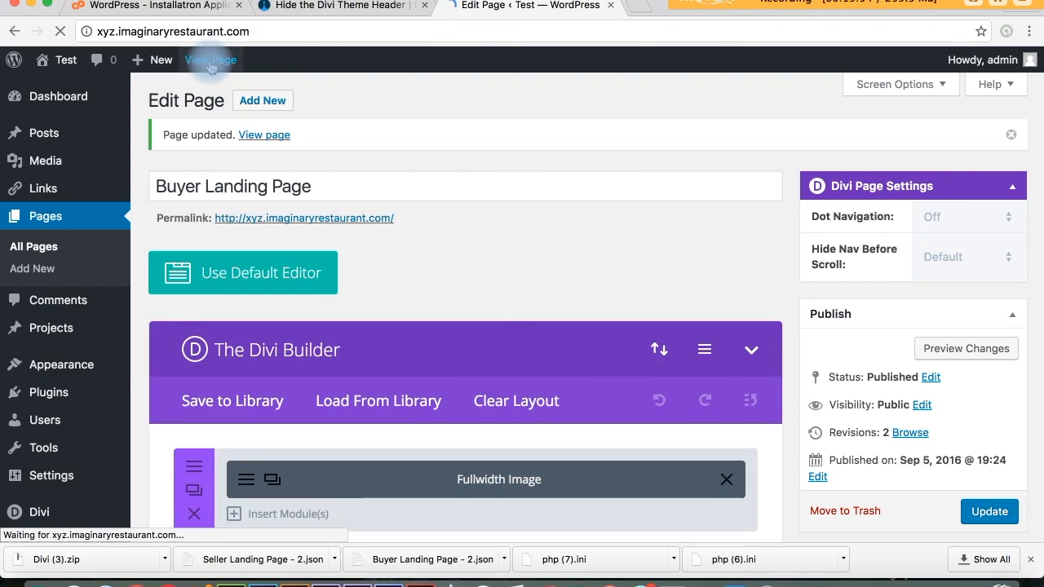
scroll(214, 63, down, 5)
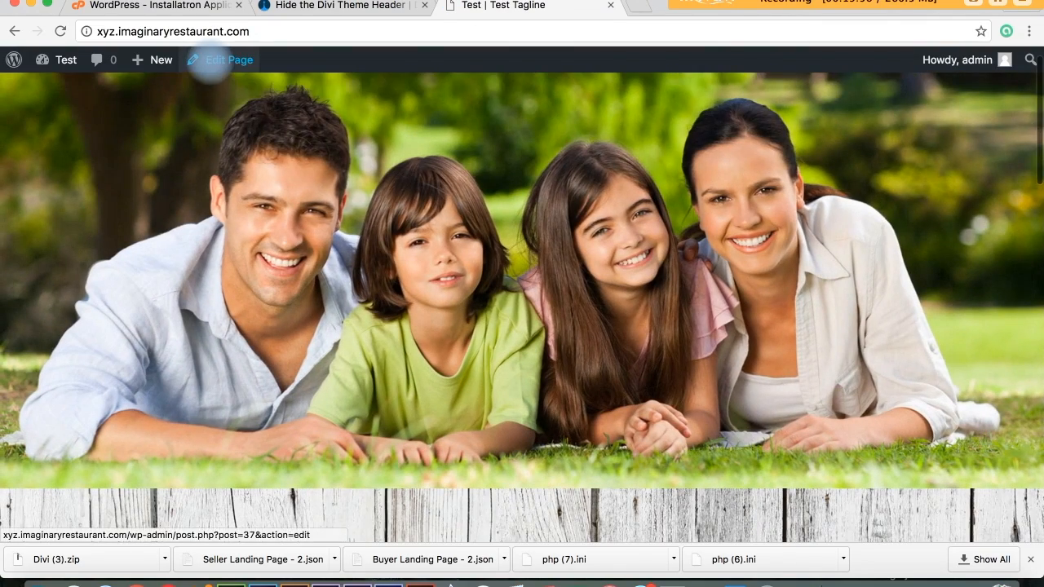
scroll(213, 63, down, 2)
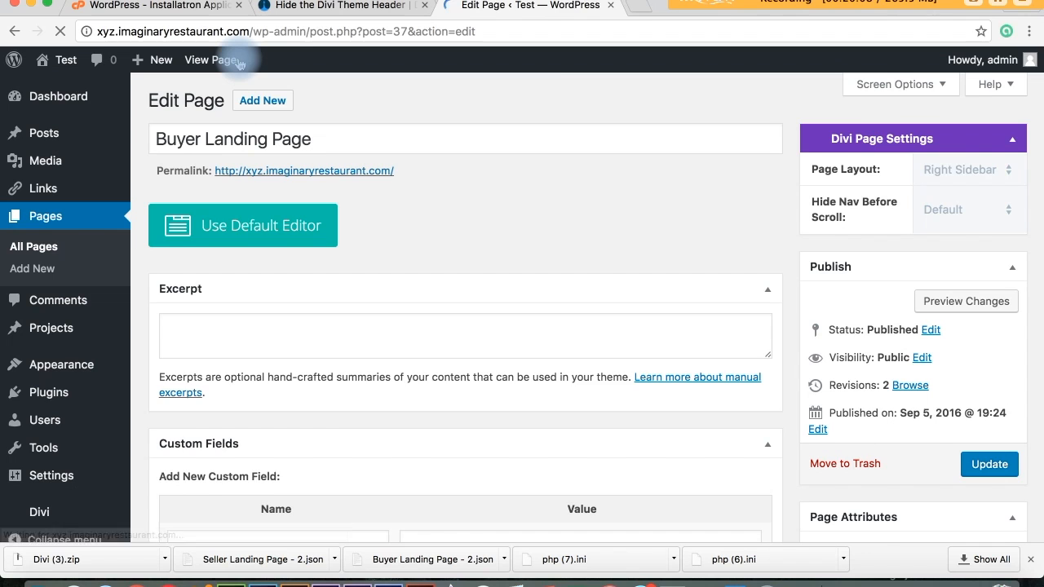
Insert another blank line before "If you're ready to buy" in the Text module, save it and update the page.
scroll(237, 62, down, 5)
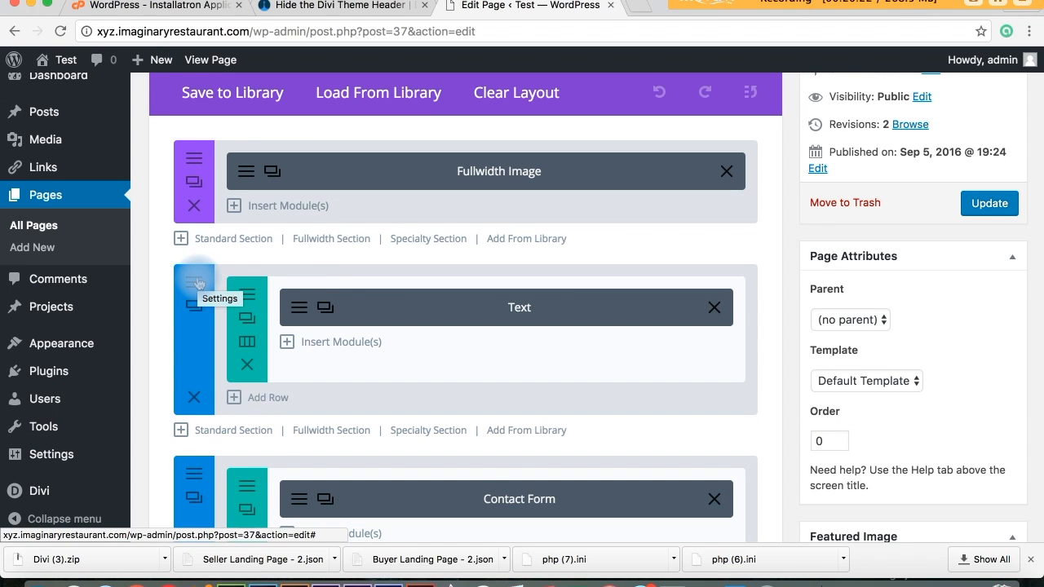
click(299, 310)
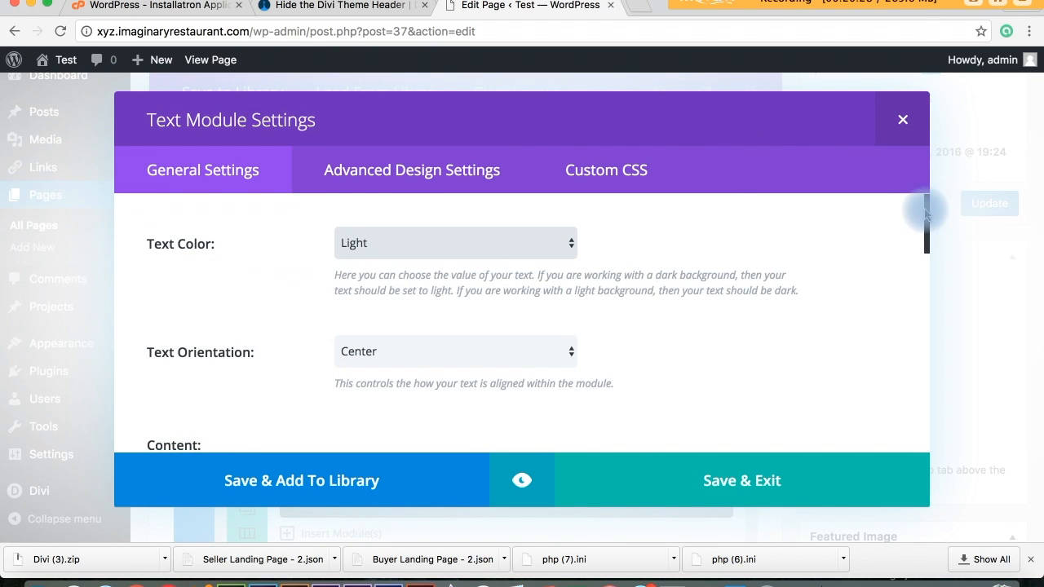
drag(925, 212, 927, 291)
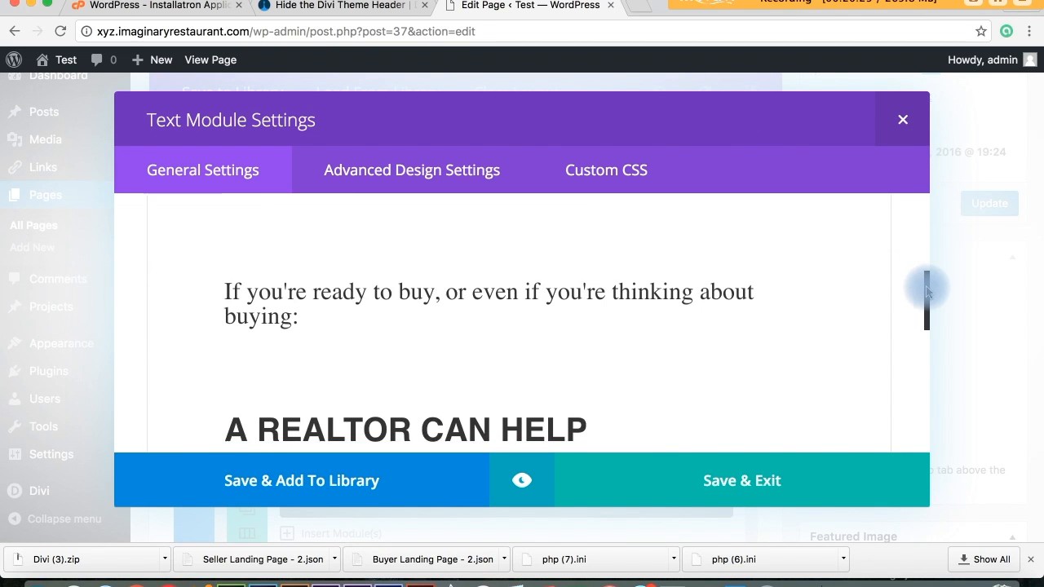
click(217, 294)
key(Return)
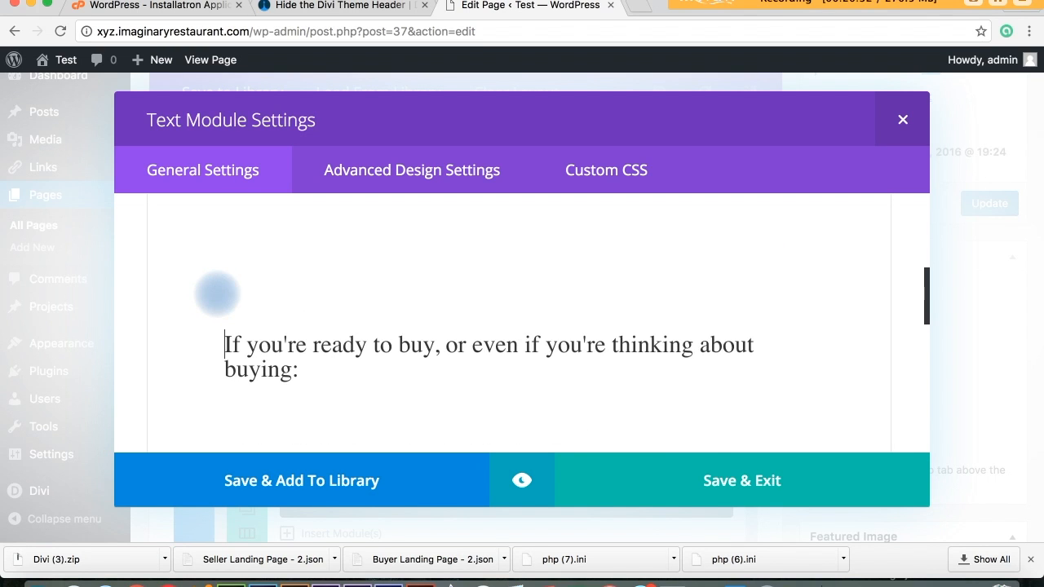
click(702, 482)
click(998, 203)
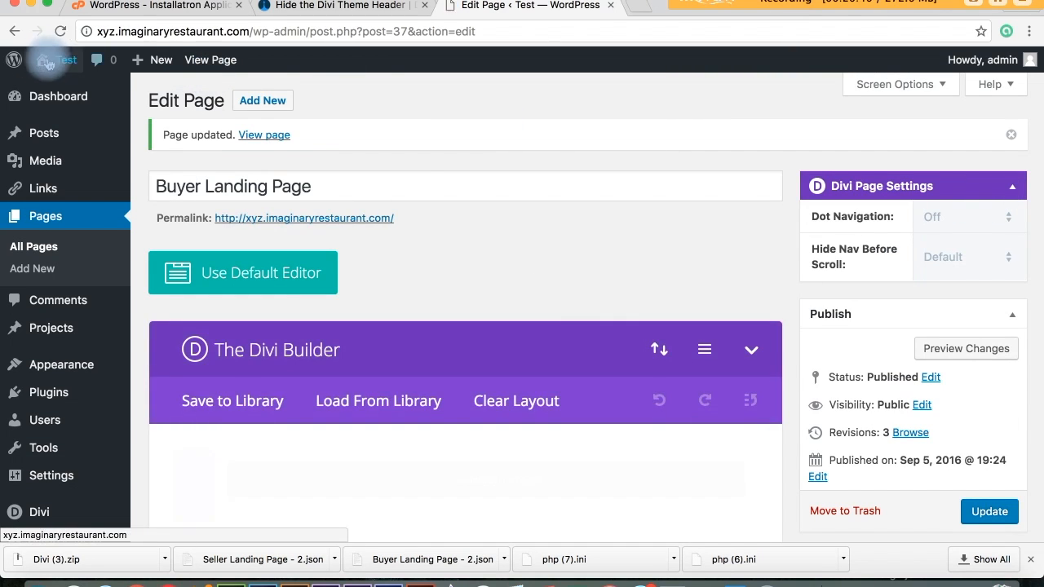
Visit the live site to check the padding inside the dark text box, and return to editing the page.
click(50, 63)
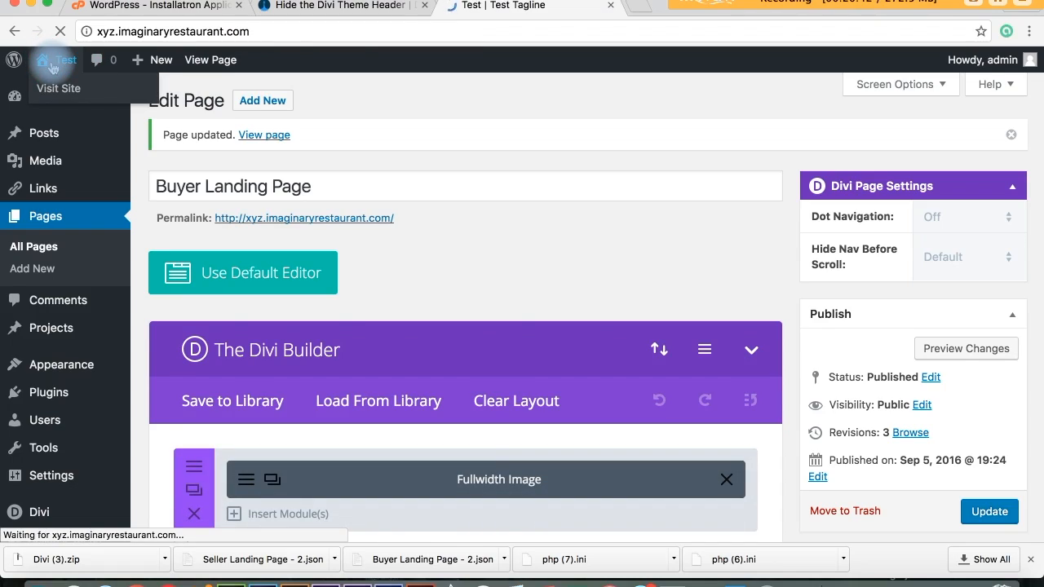
scroll(51, 64, down, 4)
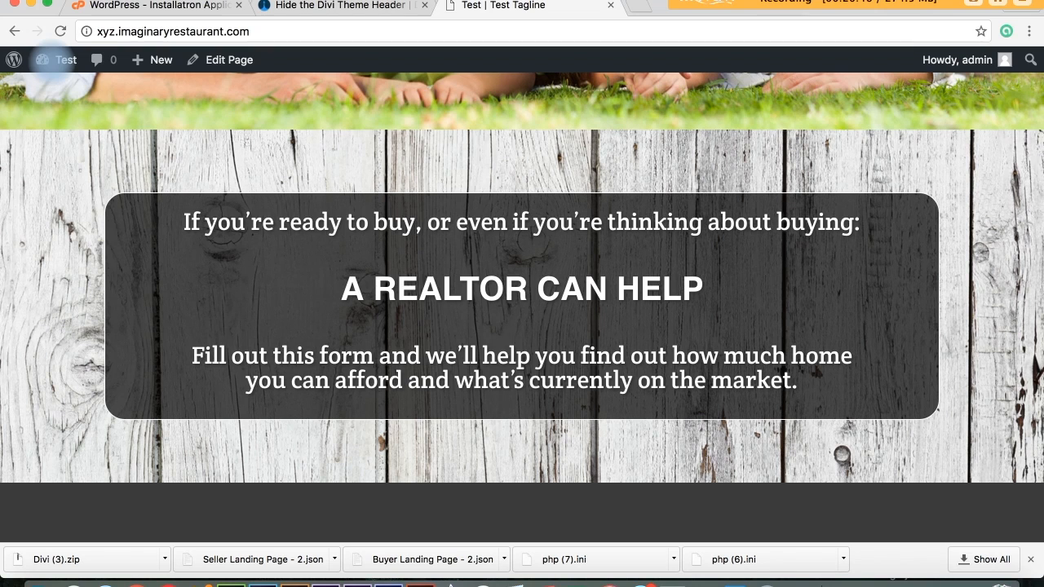
scroll(50, 62, up, 1)
scroll(51, 62, up, 1)
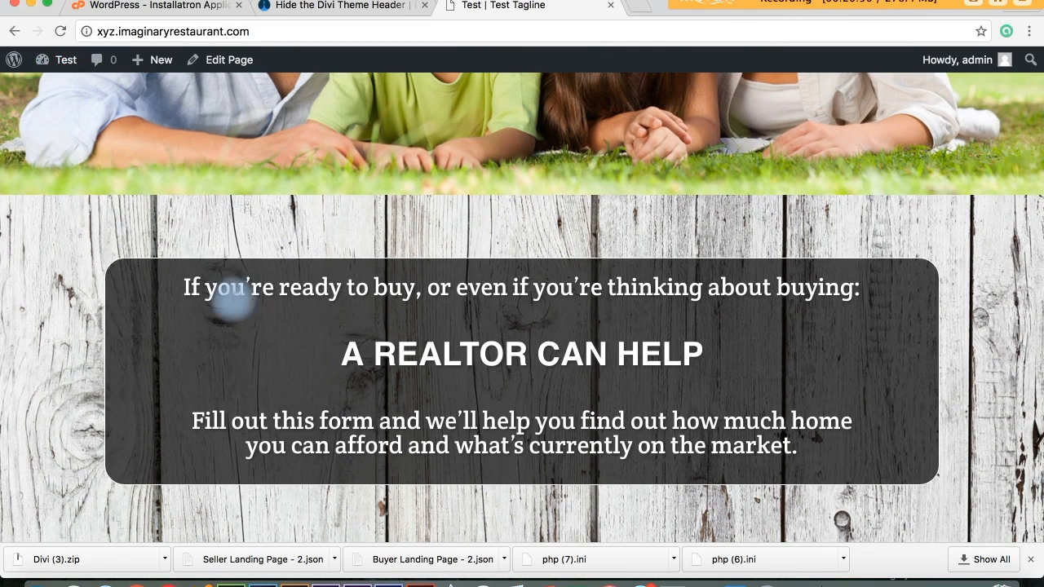
click(232, 66)
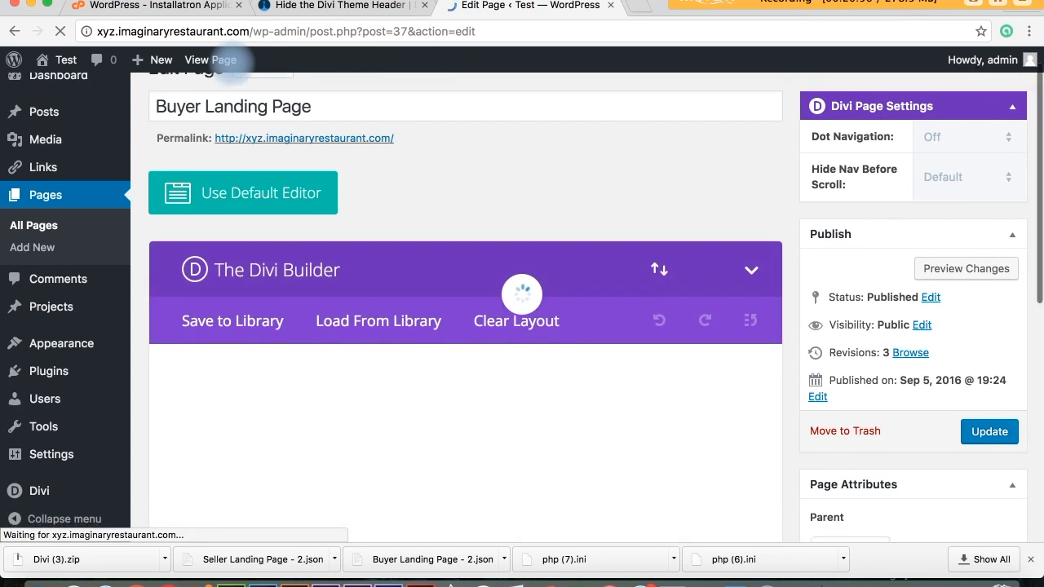
Open the Text module's settings and insert "a military family" before "ready to buy" in the opening sentence.
scroll(232, 64, down, 5)
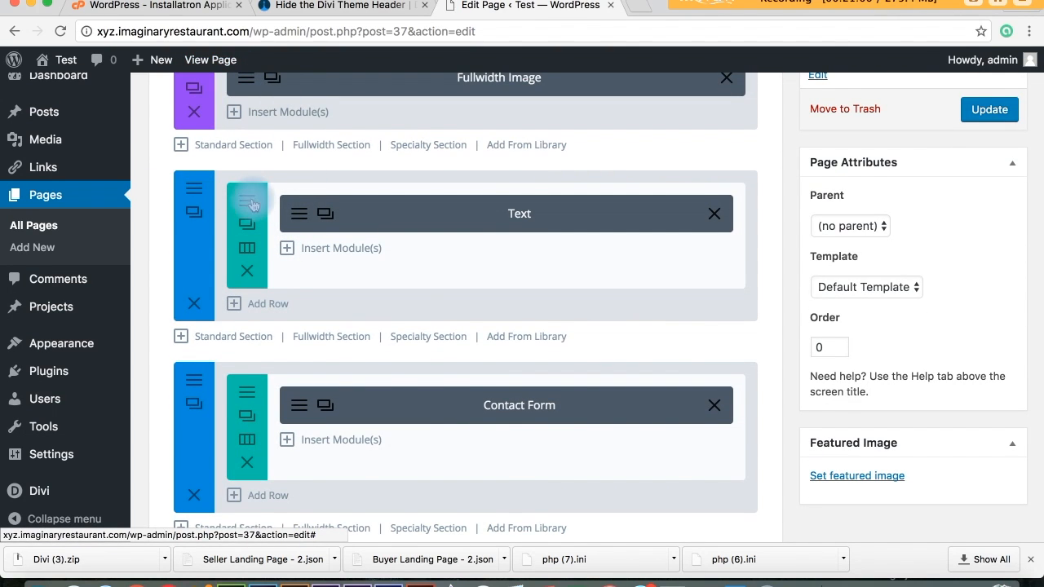
click(303, 216)
drag(927, 199, 928, 289)
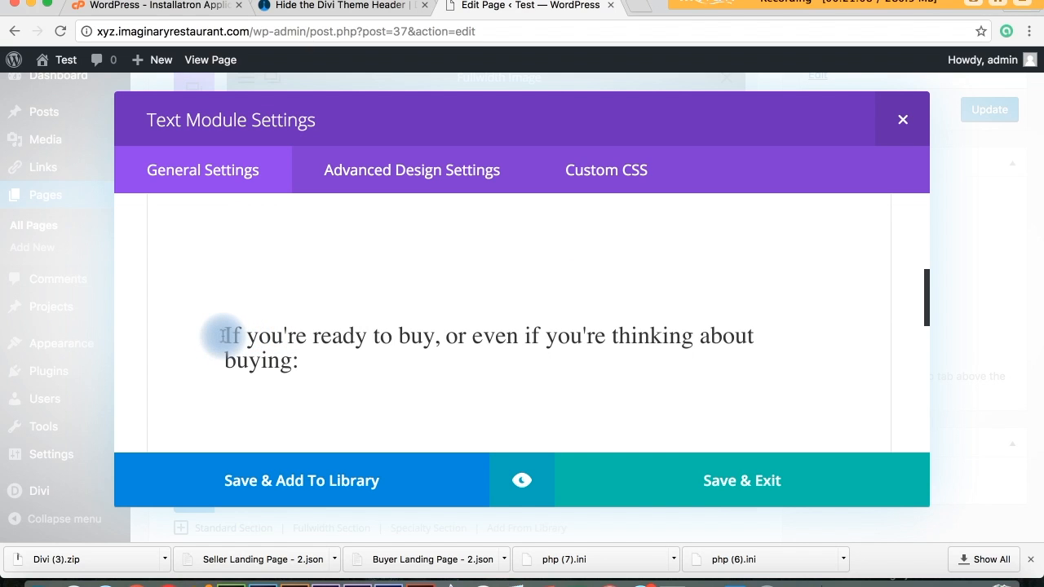
click(314, 335)
text(a mili)
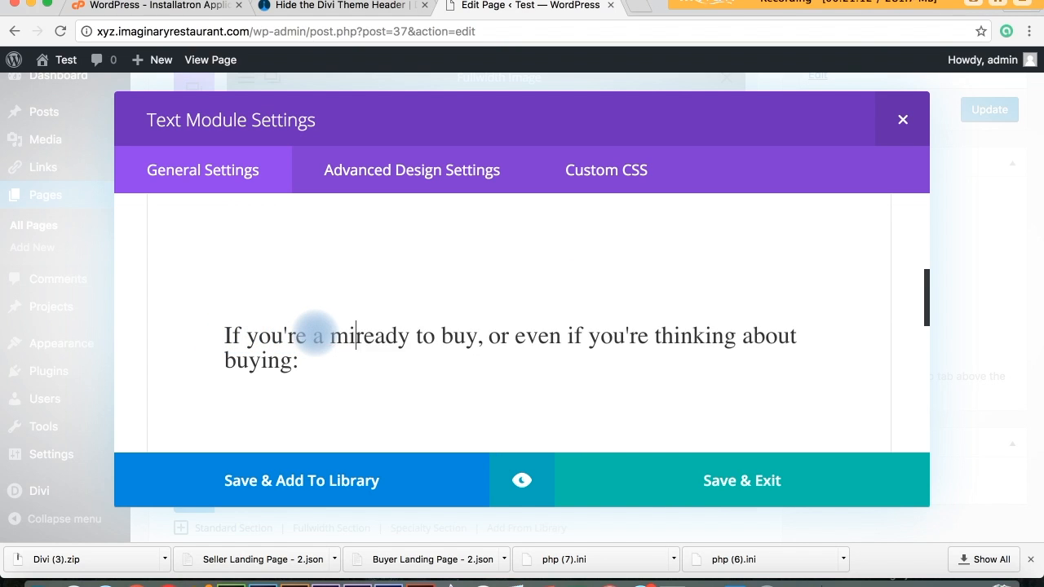
text(tary fam)
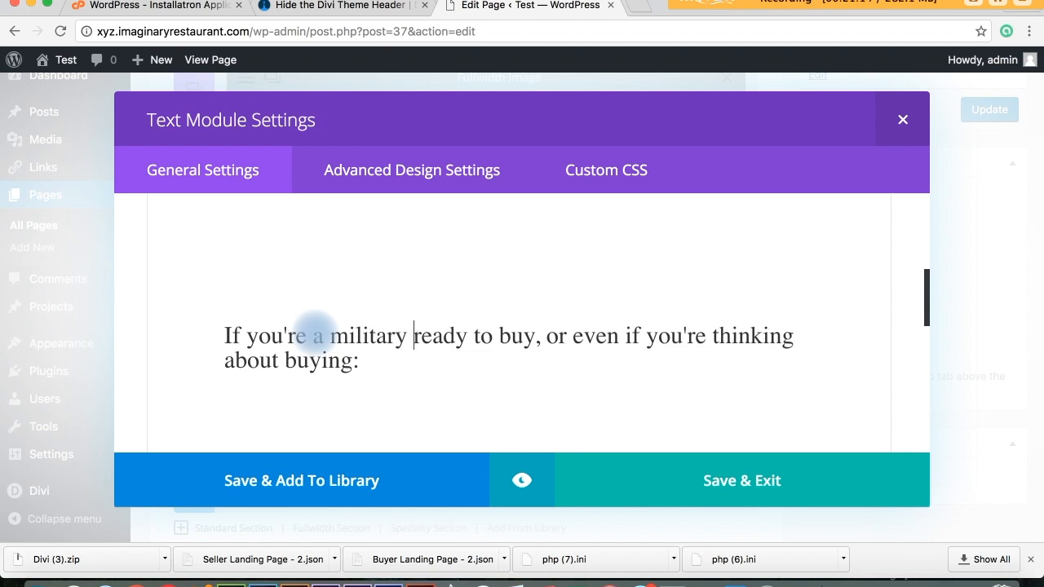
text(ily)
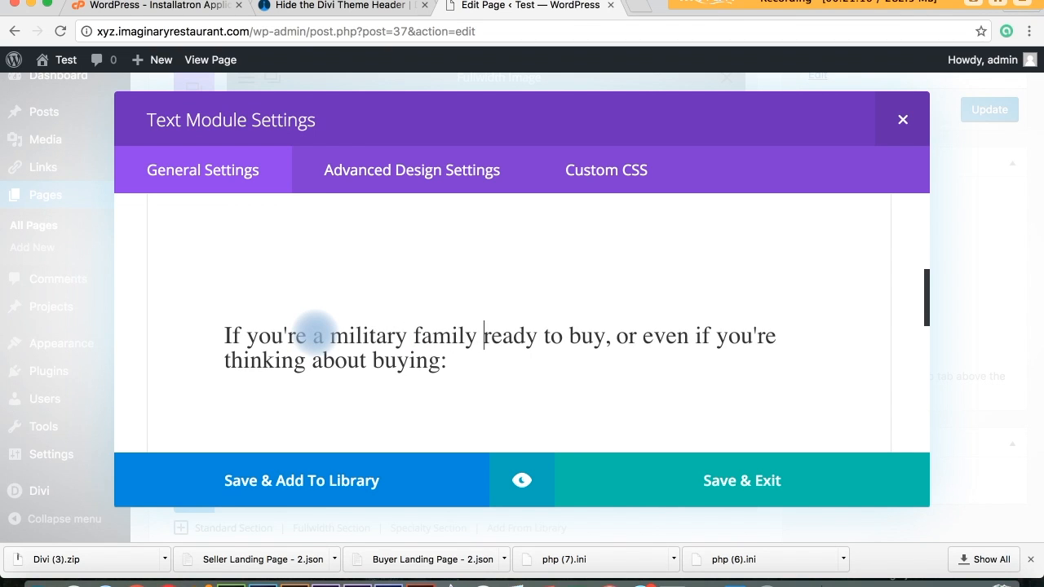
Replace "military family" with "first-time homebuyer" in the opening sentence, save the Text module and update the page.
key(BackSpace)
key(BackSpace)
key(BackSpace)
key(BackSpace)
key(BackSpace)
key(BackSpace)
key(BackSpace)
key(BackSpace)
key(BackSpace)
key(BackSpace)
key(BackSpace)
key(BackSpace)
key(BackSpace)
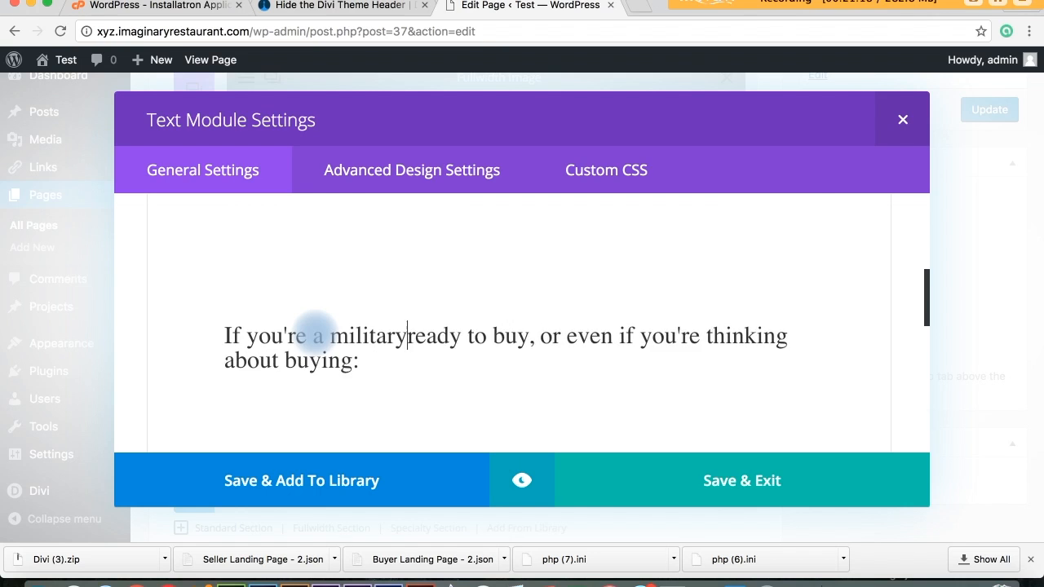
key(BackSpace)
key(BackSpace)
key(BackSpace)
text(first)
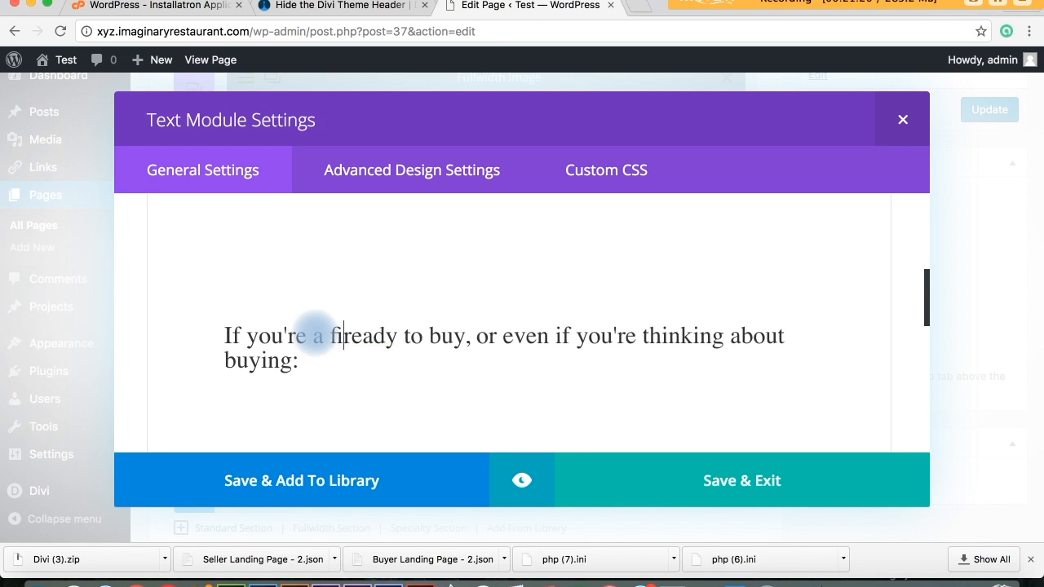
key(BackSpace)
text(-time)
text( home)
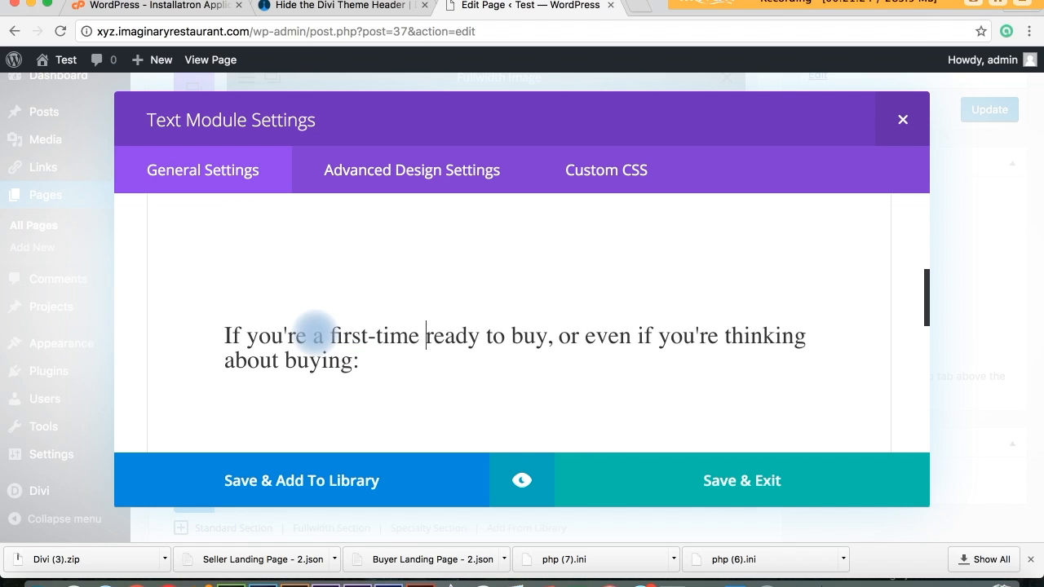
text(bready to buy)
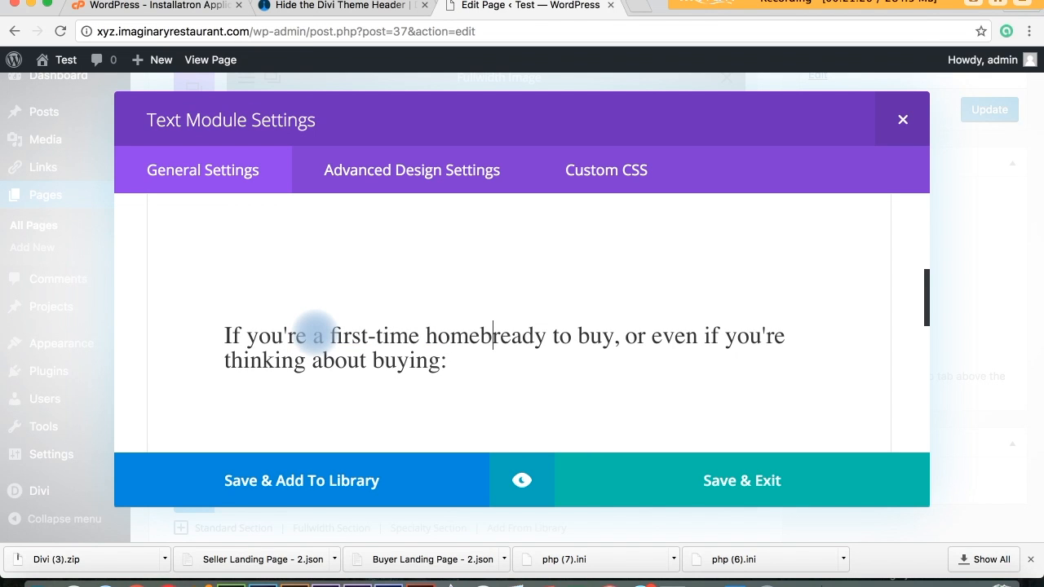
key(BackSpace)
key(BackSpace)
text(uyer)
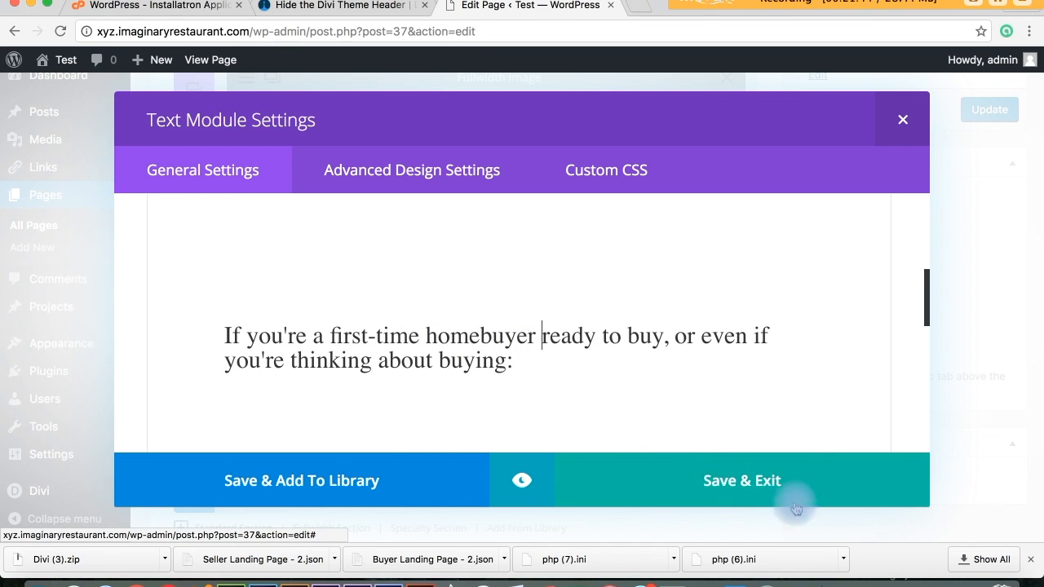
click(703, 505)
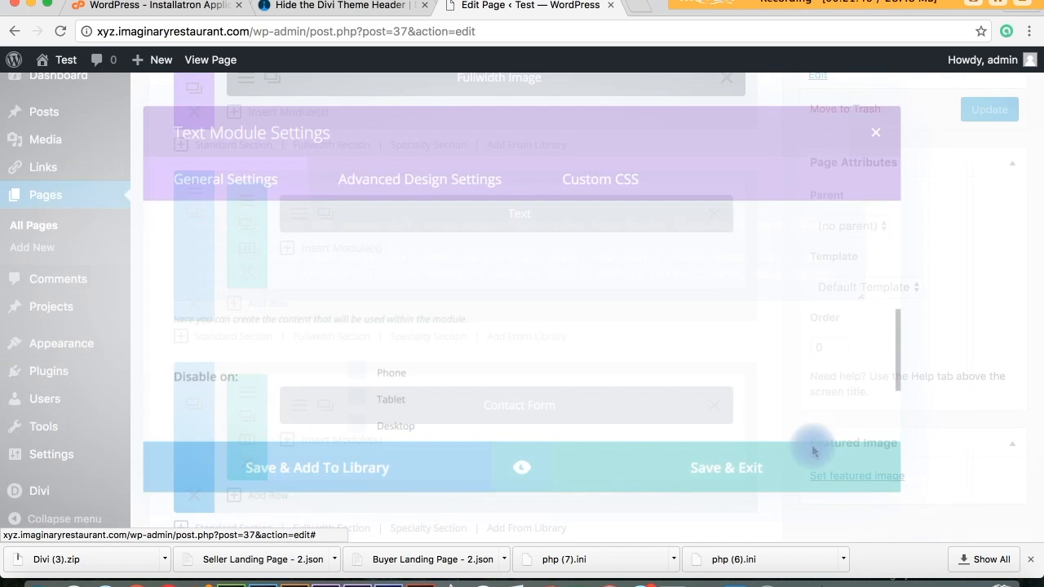
click(990, 117)
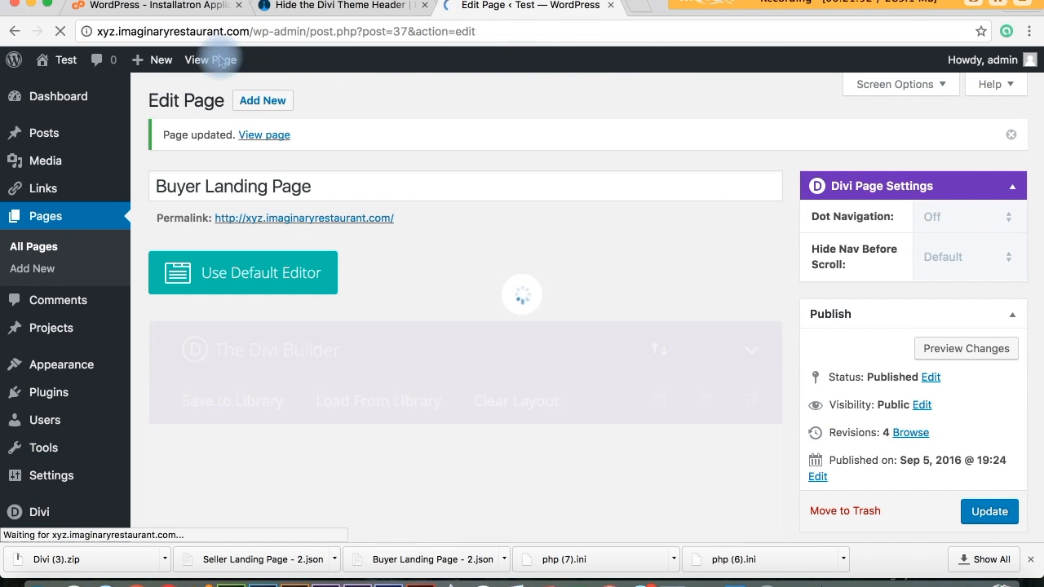
View the live page to check the reworded sentence in the dark text box, and reopen the page for editing.
click(213, 65)
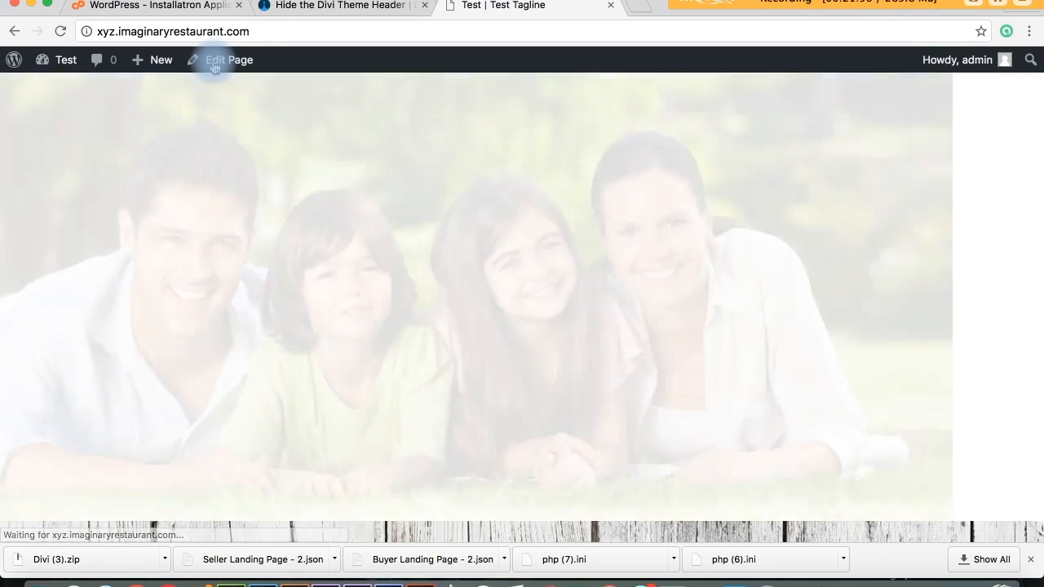
scroll(214, 66, down, 5)
scroll(213, 60, down, 1)
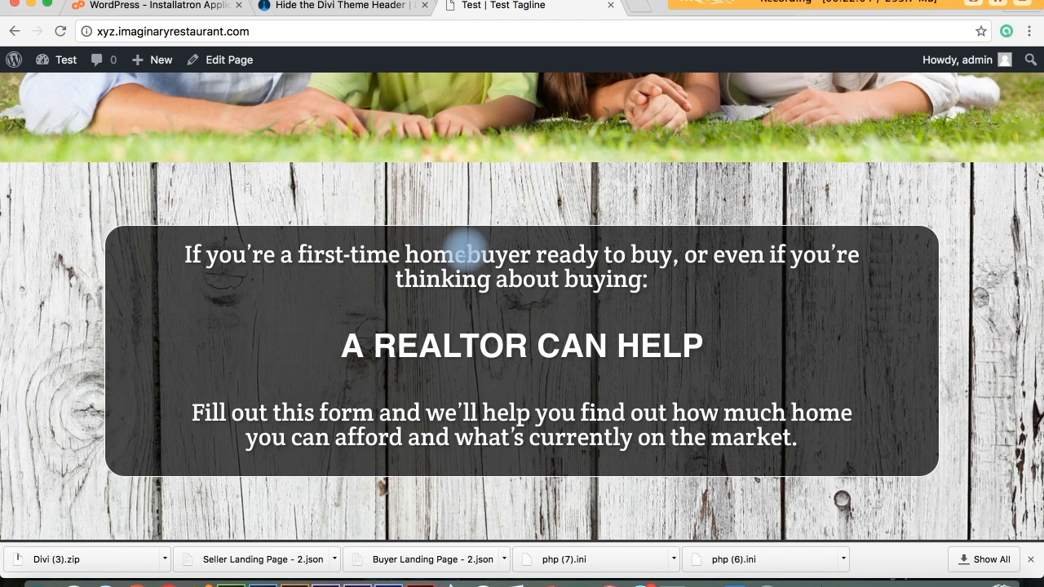
click(232, 67)
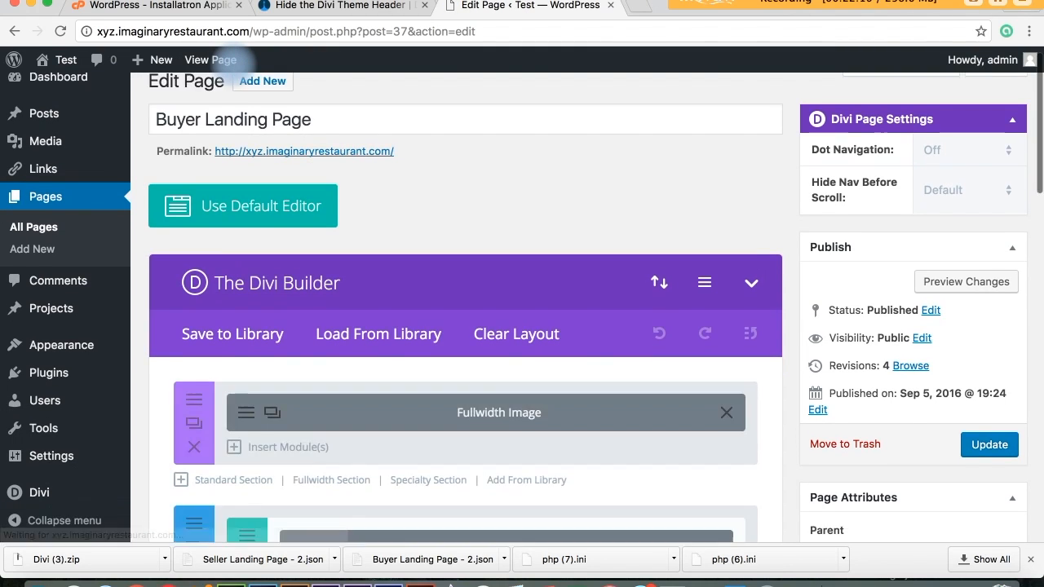
In the Contact Form module's general settings, enter the e-mail address where form messages should be sent.
scroll(233, 69, down, 6)
scroll(237, 63, down, 1)
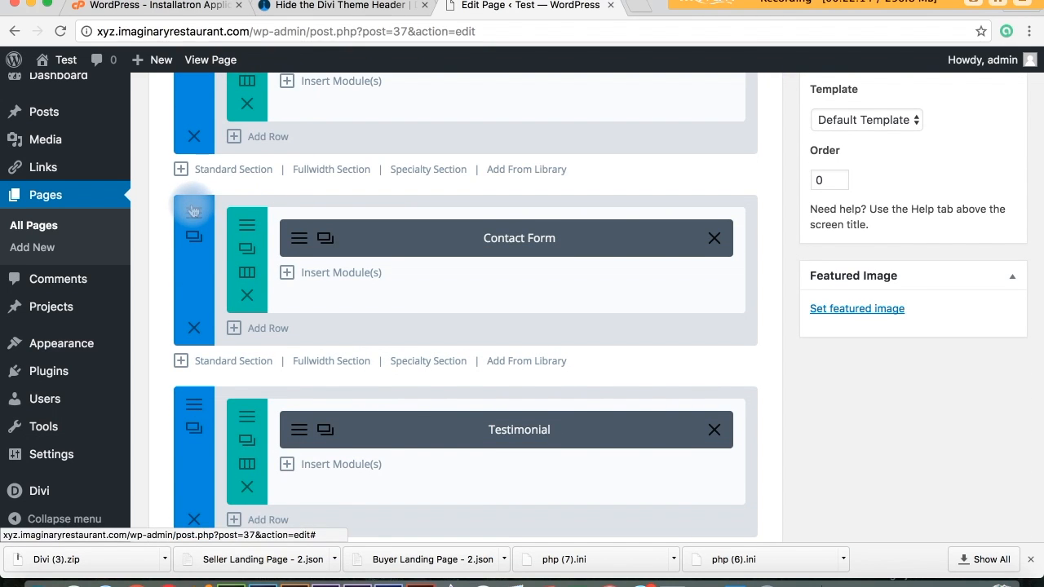
click(300, 241)
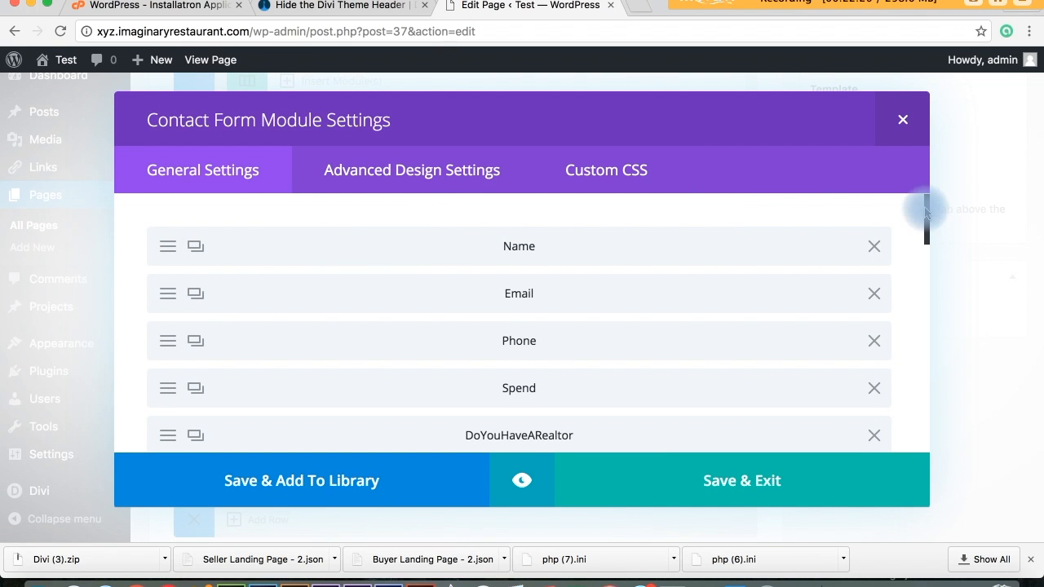
drag(926, 209, 927, 275)
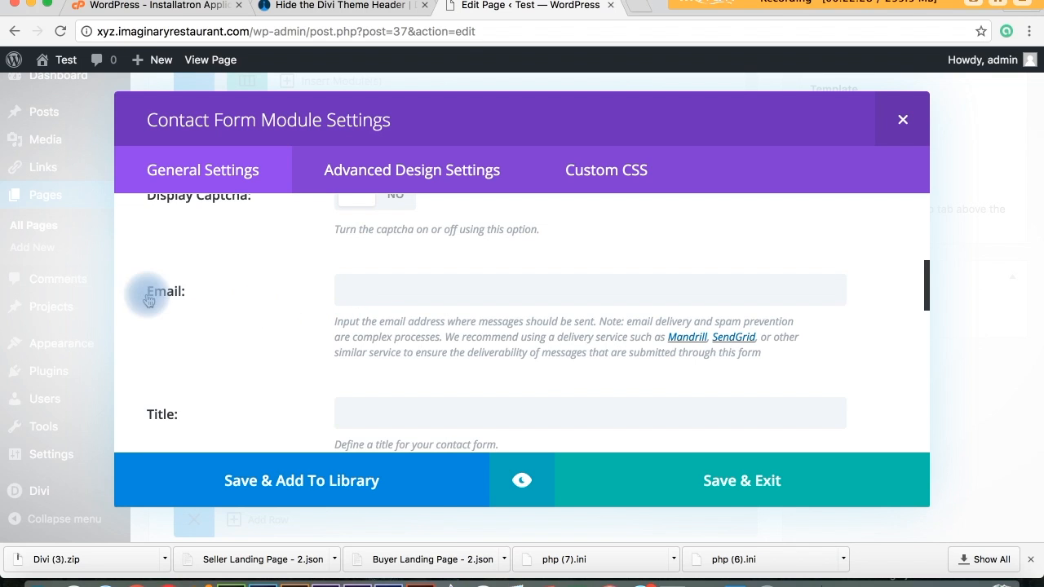
click(390, 283)
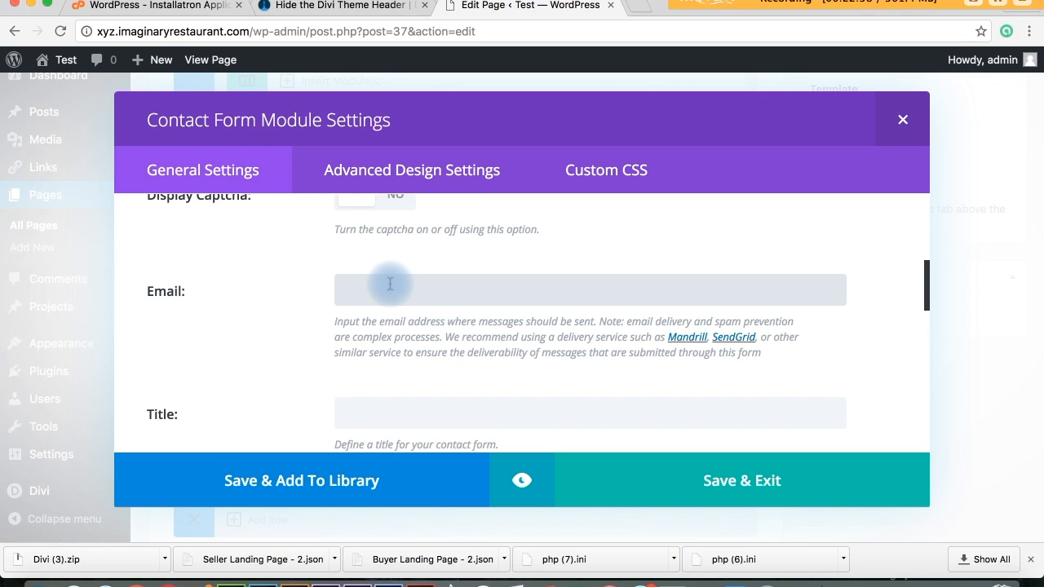
click(385, 289)
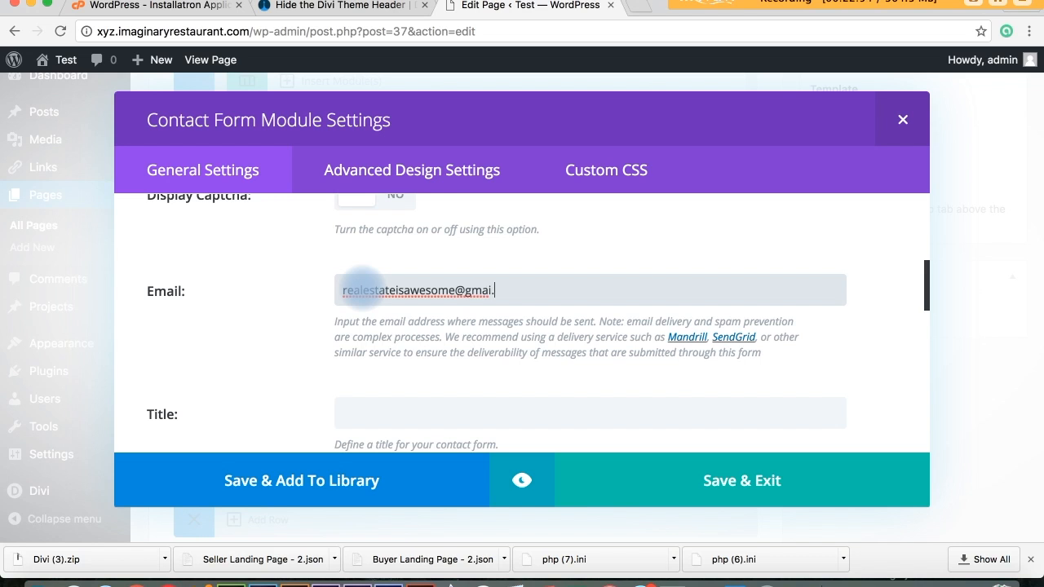
text(com)
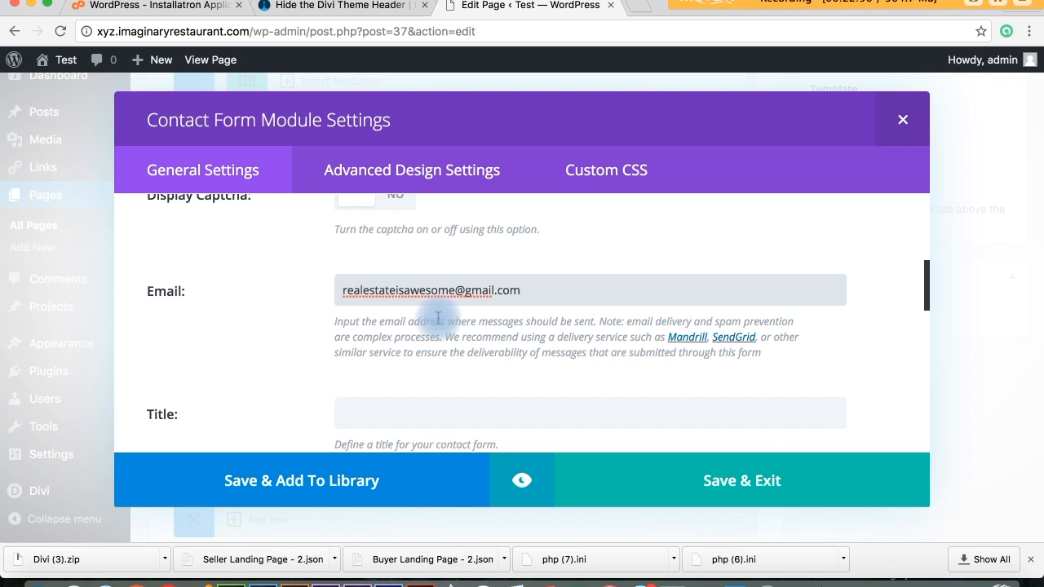
Save the Contact Form module's settings and update the Buyer Landing Page.
click(748, 467)
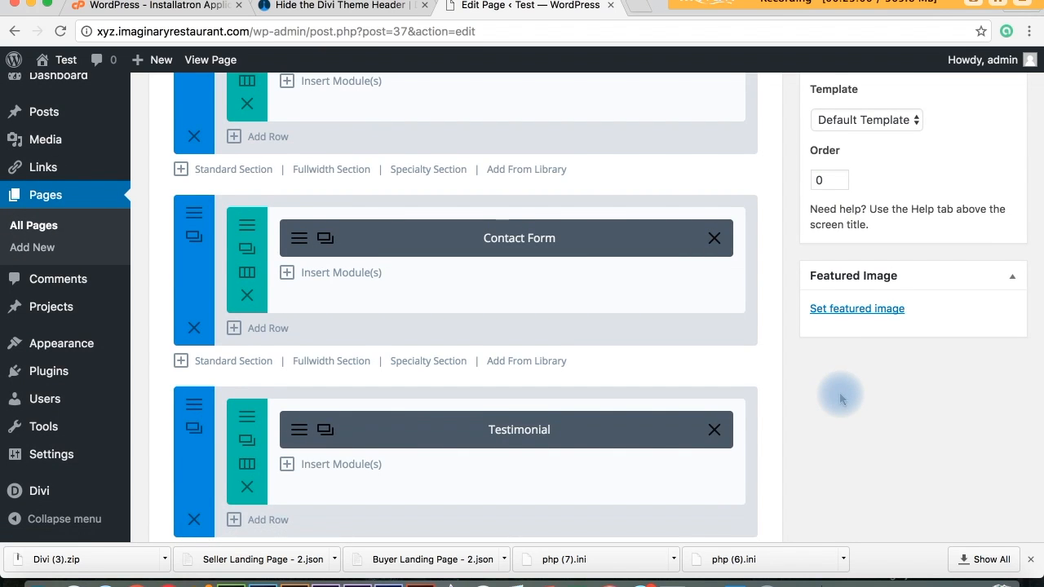
scroll(840, 398, up, 5)
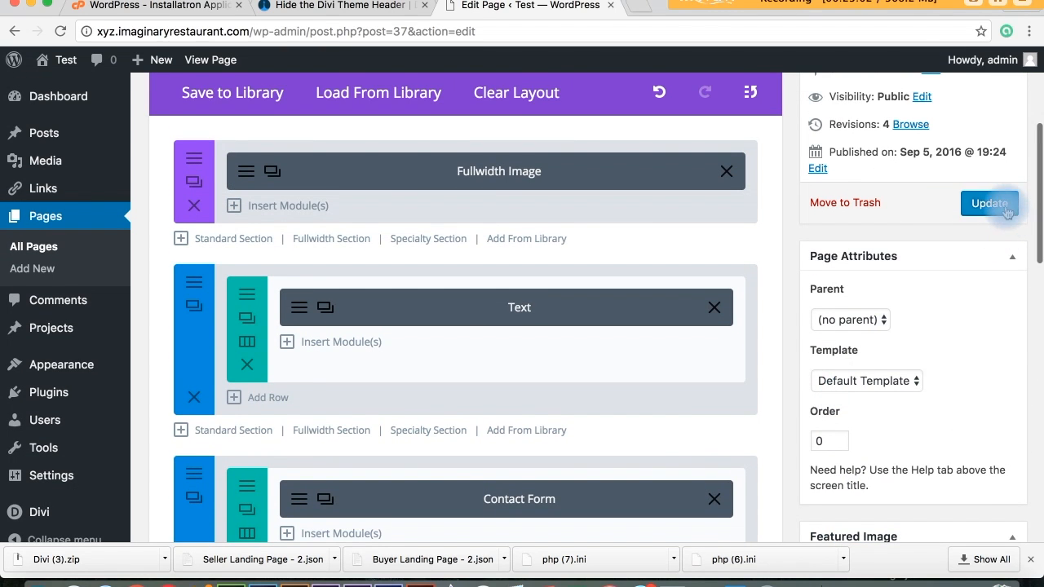
click(1007, 212)
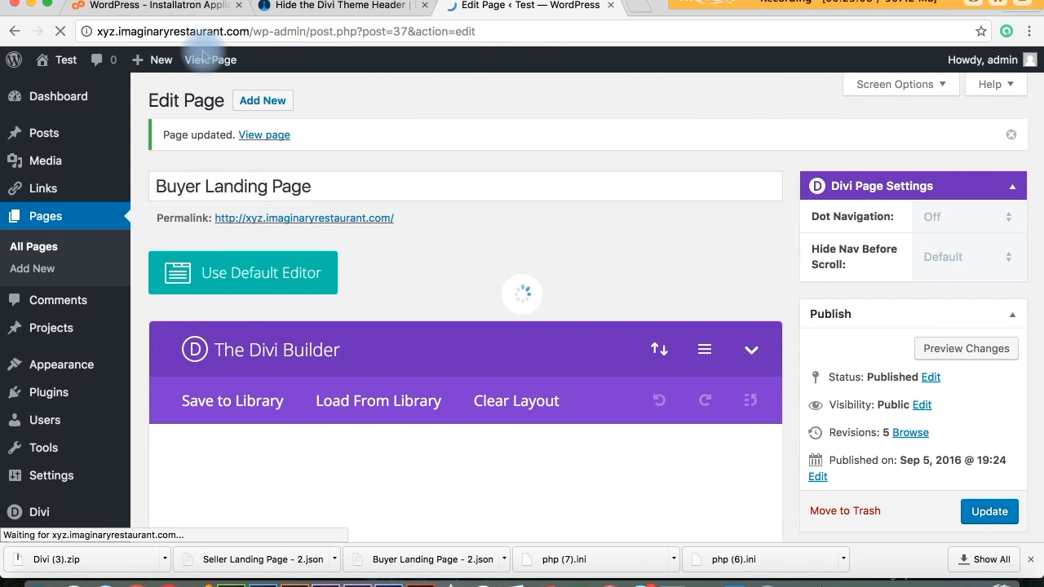
Visit the live site and review the whole landing page, including the header image, text box, contact form, testimonial and footer logos.
mouse_move(69, 61)
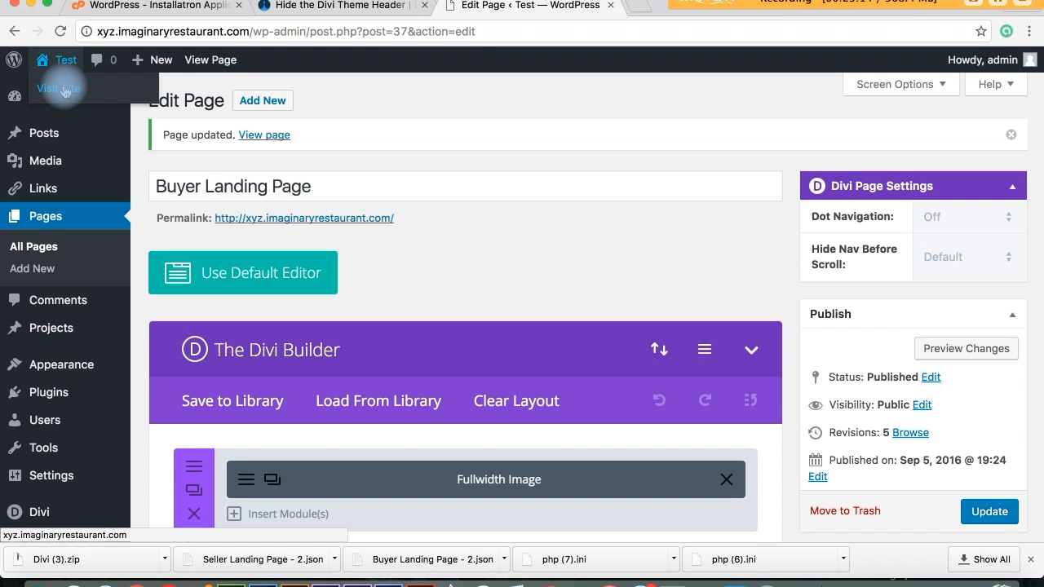
click(66, 91)
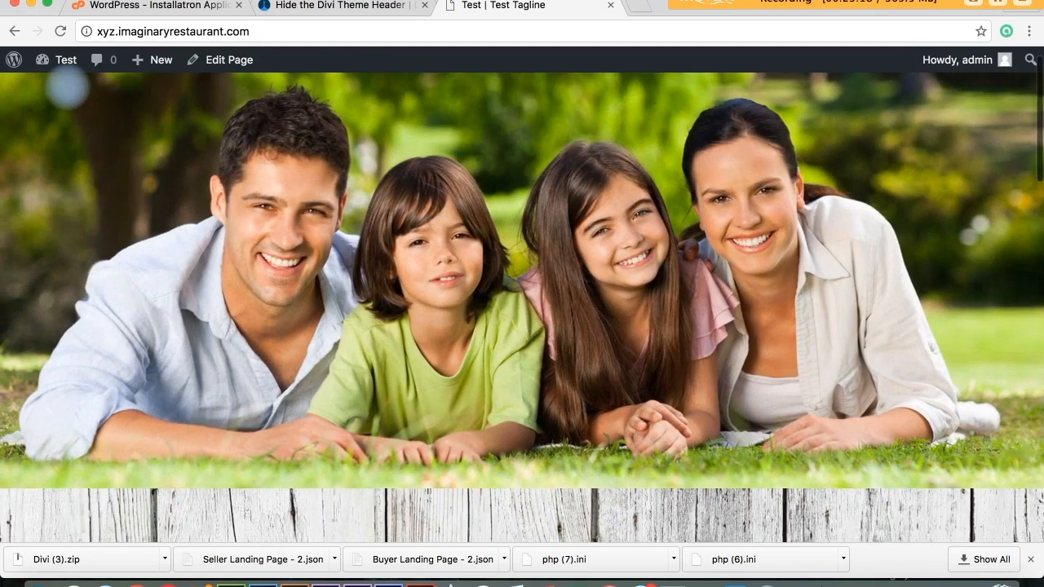
scroll(65, 85, down, 10)
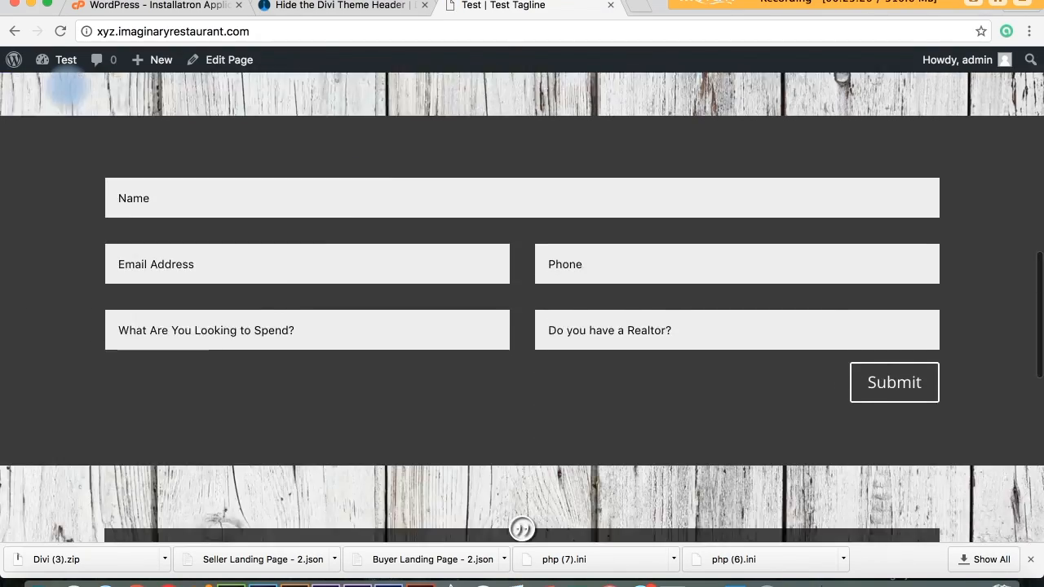
scroll(65, 86, down, 5)
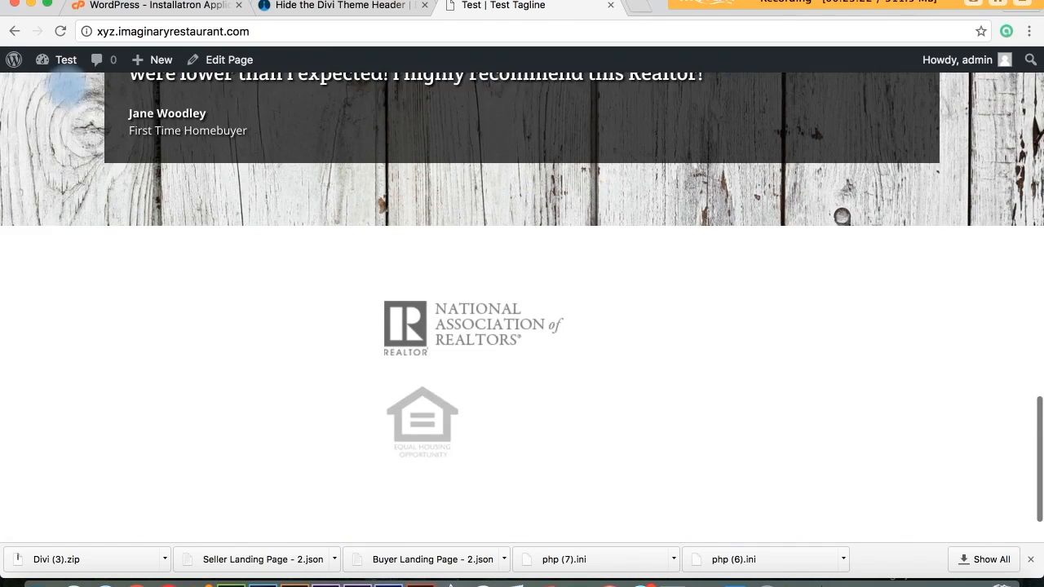
scroll(69, 89, up, 7)
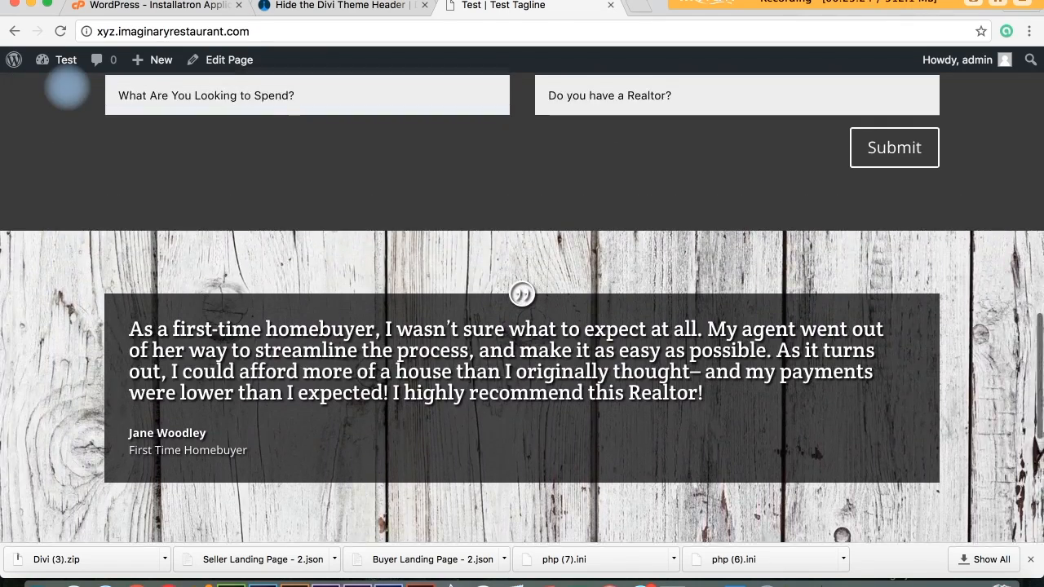
scroll(67, 88, up, 9)
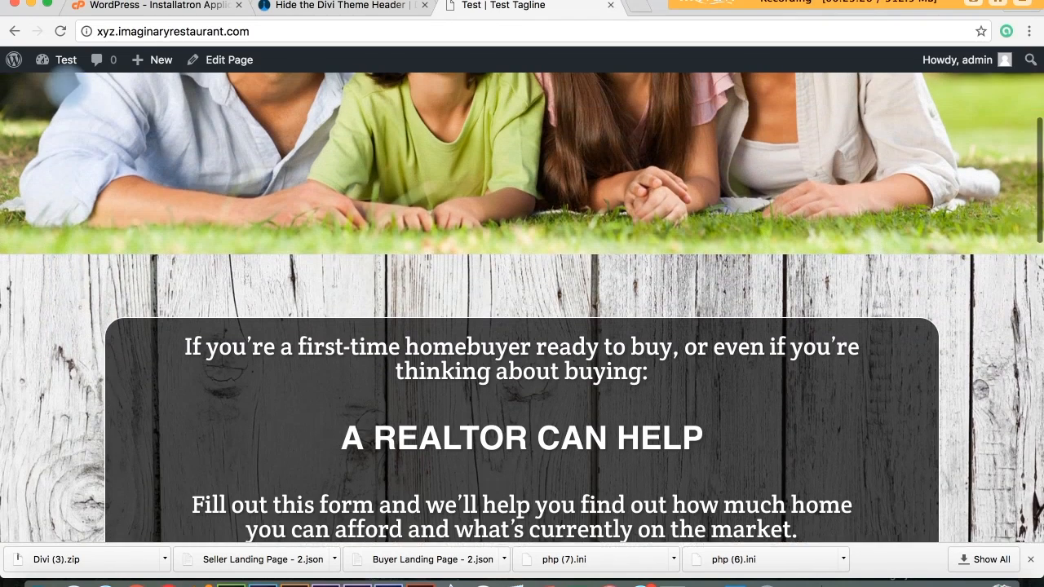
scroll(67, 88, up, 1)
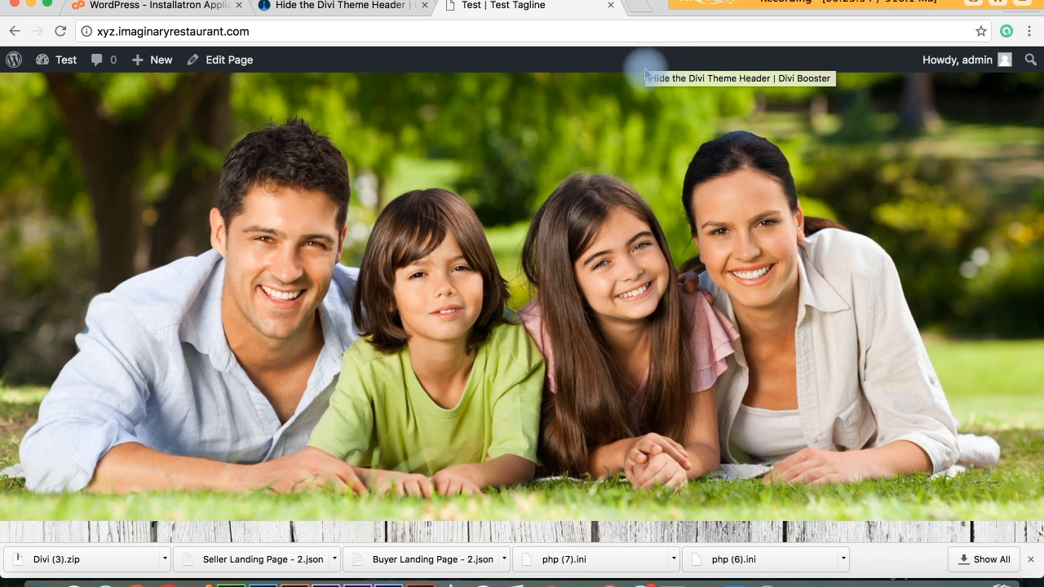
mouse_move(938, 59)
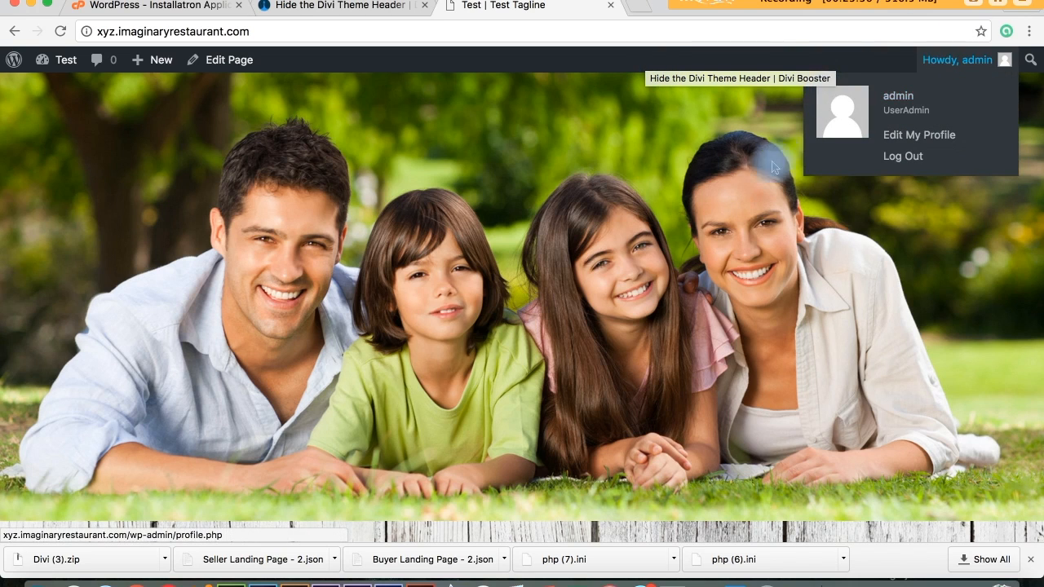